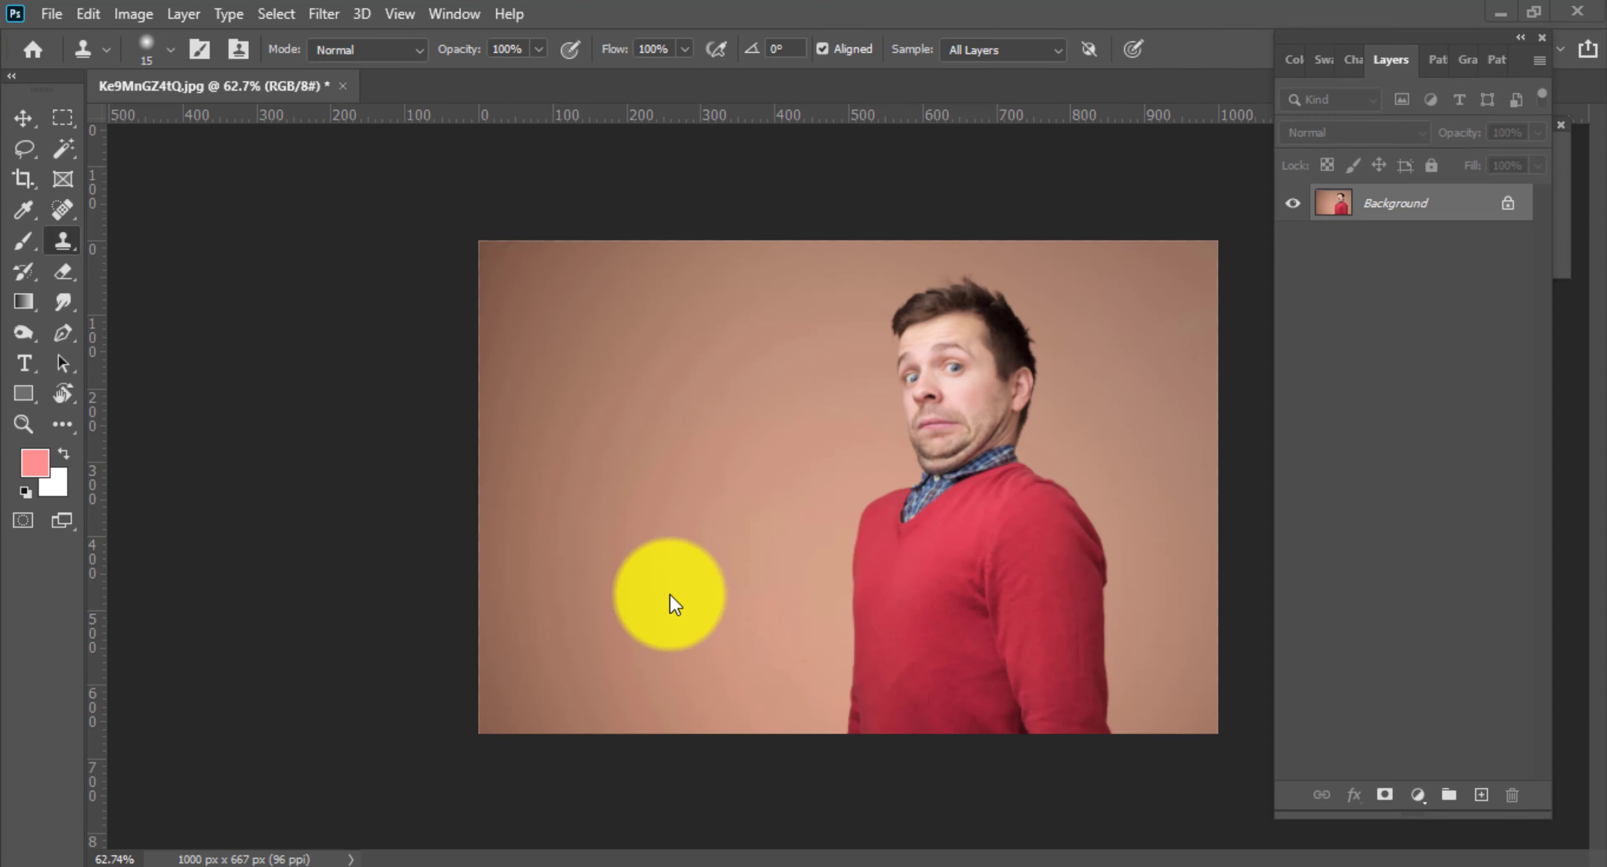
Step: Select the Move tool and zoom in on the man's jawline
{"action": "left_click", "coordinate": [23, 117]}
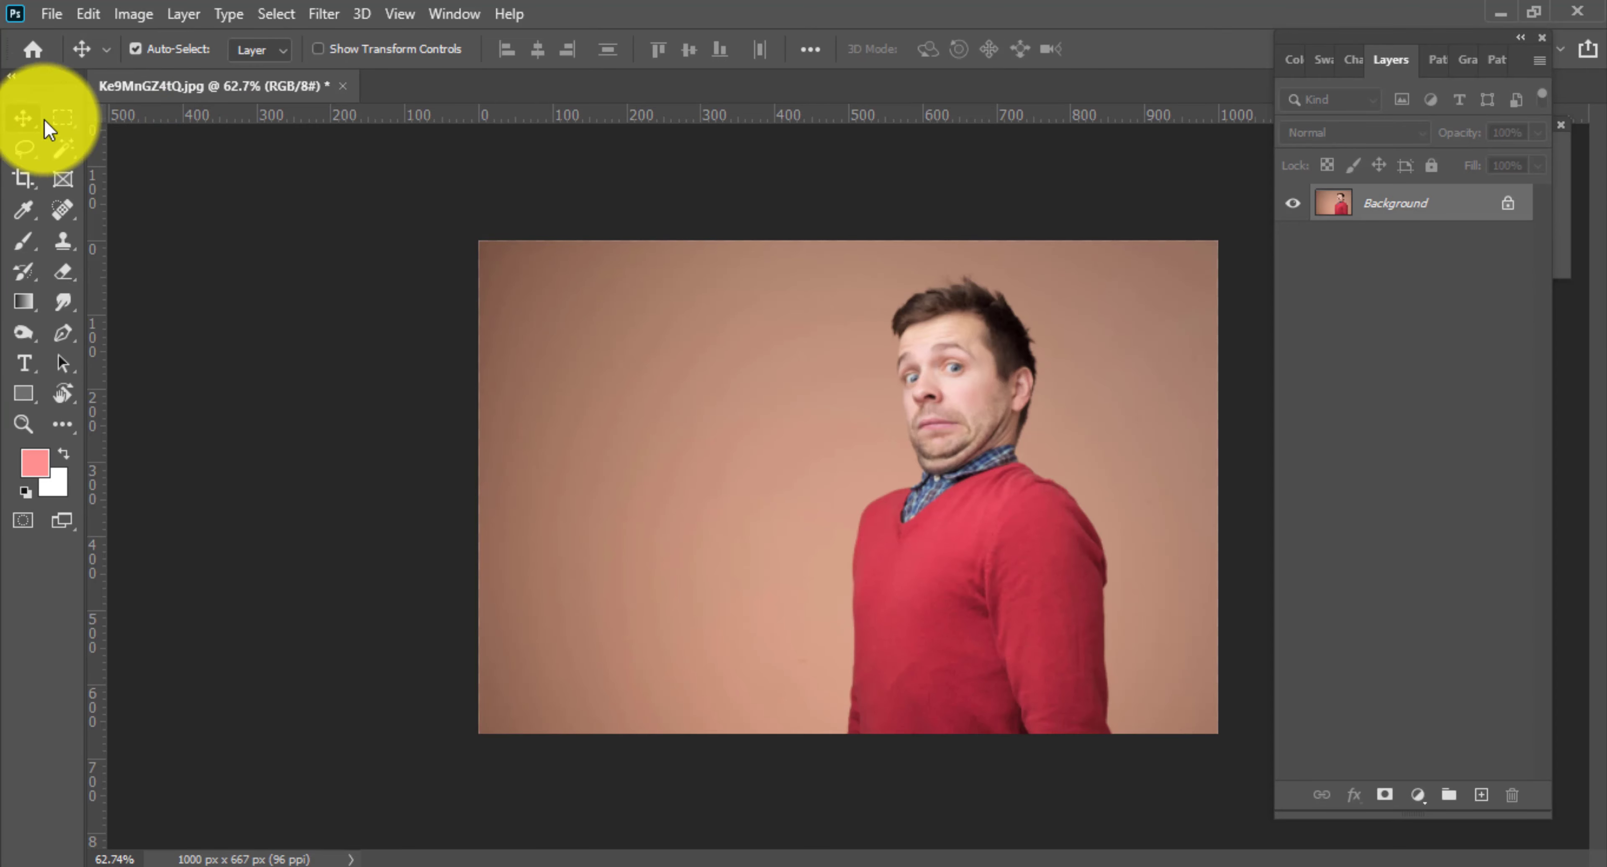
{"action": "scroll", "coordinate": [1052, 388], "scroll_direction": "up", "scroll_amount": 3}
{"action": "scroll", "coordinate": [1051, 456], "scroll_direction": "up", "scroll_amount": 2}
{"action": "scroll", "coordinate": [1038, 567], "scroll_direction": "down", "scroll_amount": 2}
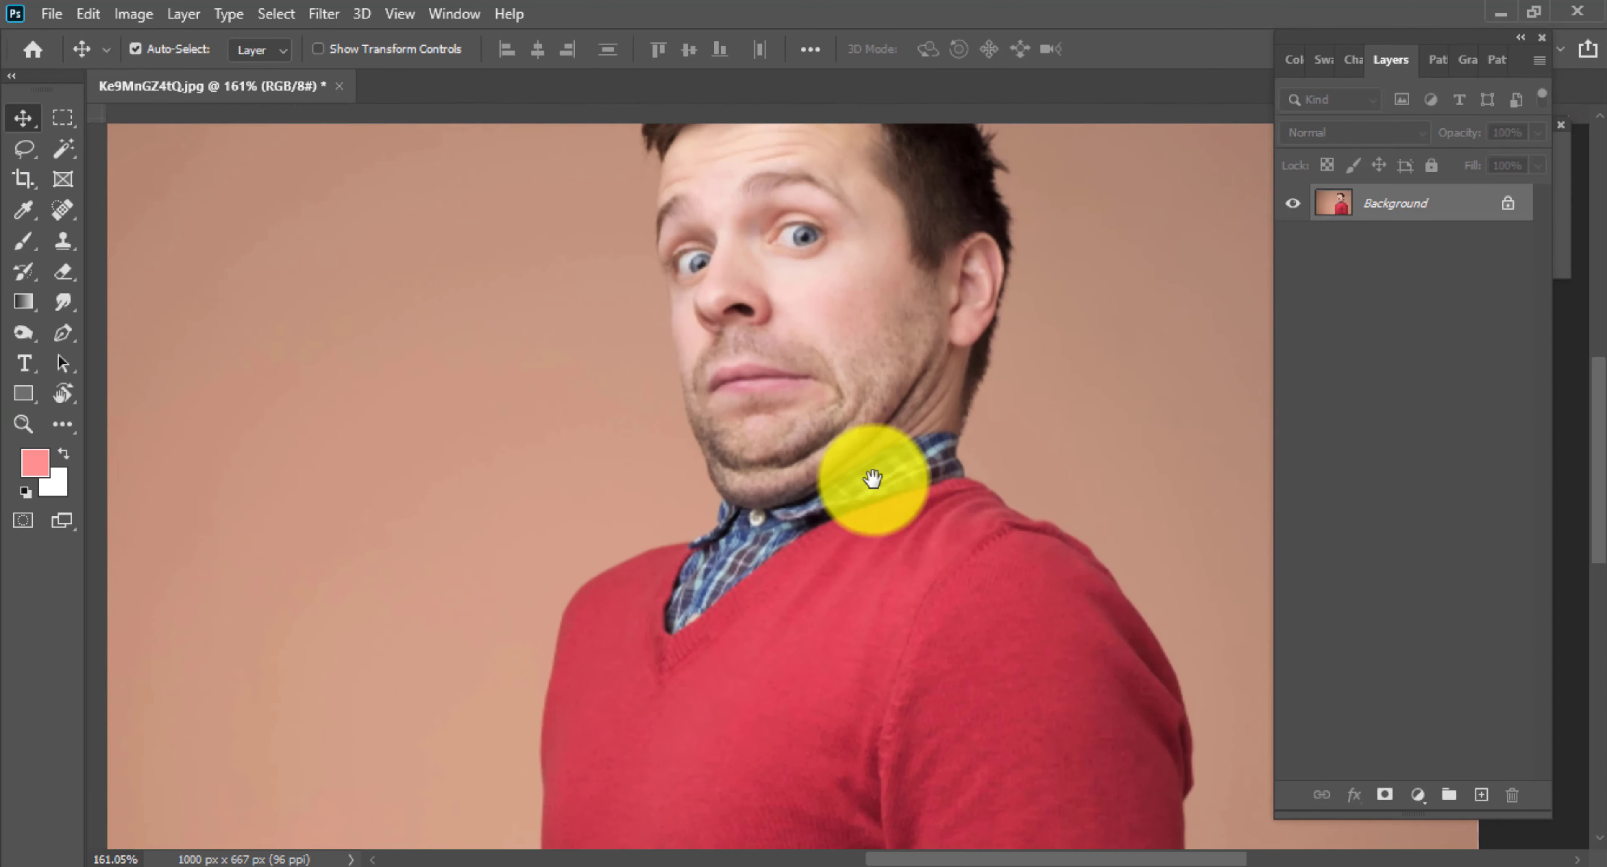
{"action": "scroll", "coordinate": [886, 462], "scroll_direction": "down", "scroll_amount": 2}
{"action": "scroll", "coordinate": [936, 425], "scroll_direction": "down", "scroll_amount": 1}
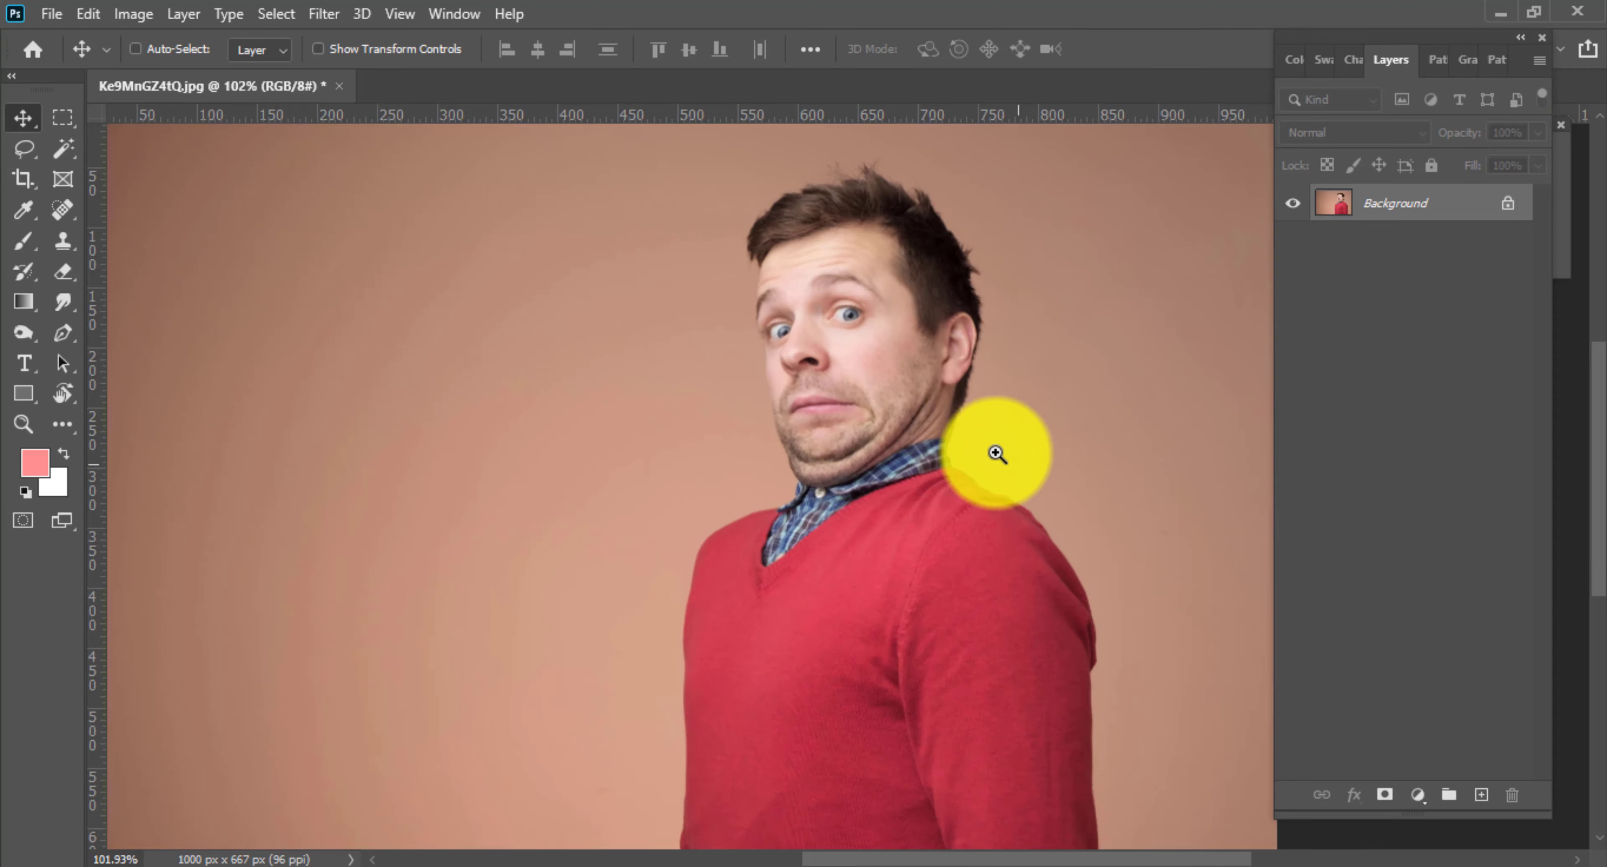
{"action": "scroll", "coordinate": [1036, 387], "scroll_direction": "up", "scroll_amount": 3}
{"action": "scroll", "coordinate": [998, 371], "scroll_direction": "down", "scroll_amount": 1}
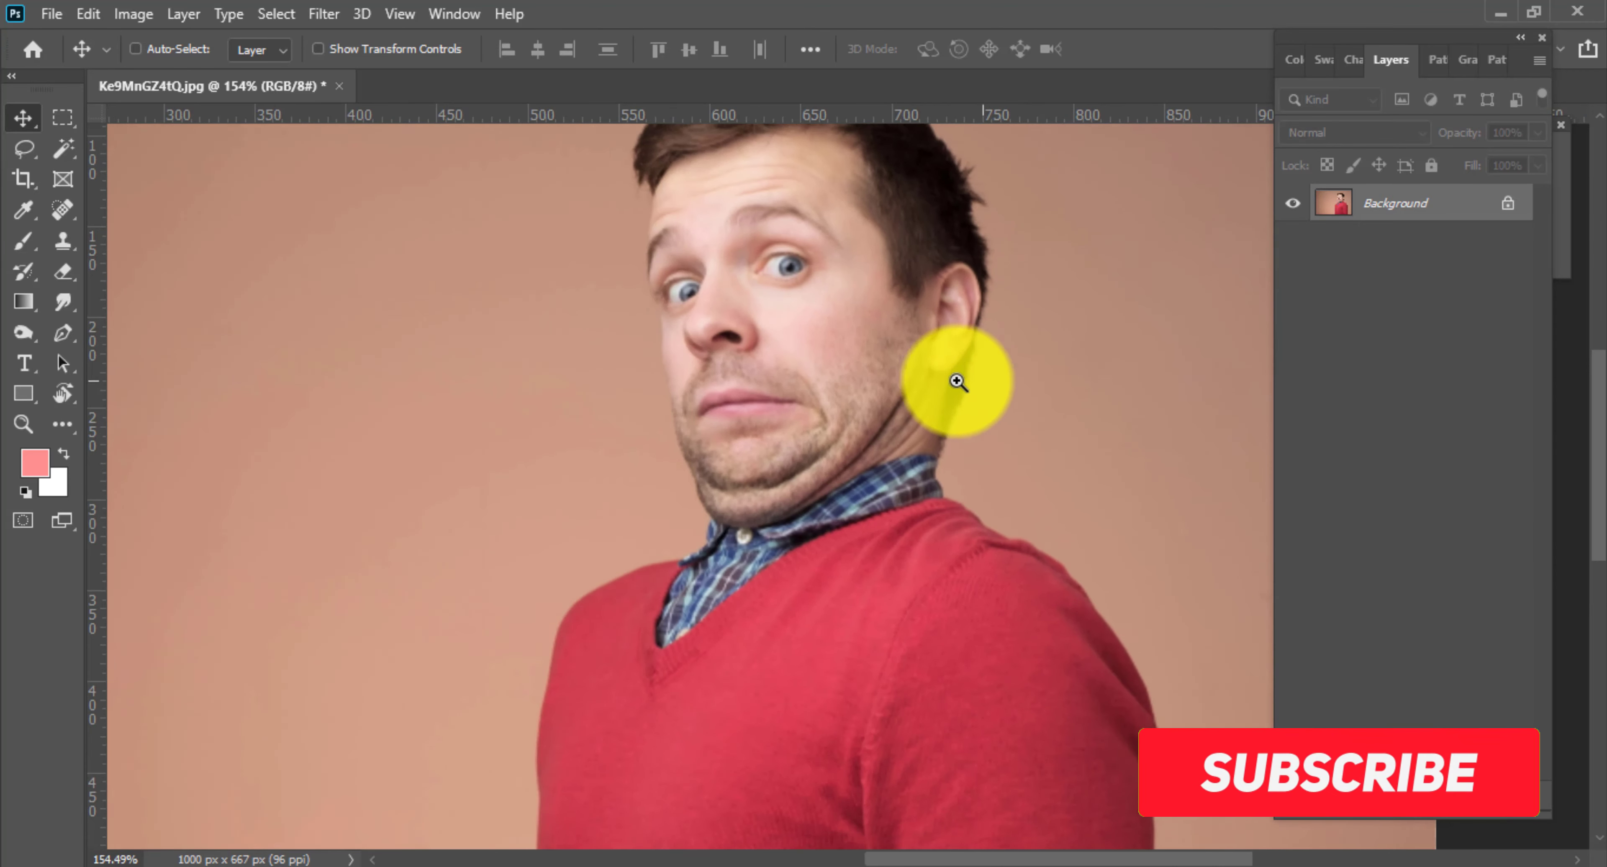
{"action": "scroll", "coordinate": [911, 331], "scroll_direction": "down", "scroll_amount": 1}
{"action": "scroll", "coordinate": [854, 374], "scroll_direction": "down", "scroll_amount": 3}
{"action": "scroll", "coordinate": [905, 406], "scroll_direction": "up", "scroll_amount": 3}
{"action": "scroll", "coordinate": [980, 425], "scroll_direction": "up", "scroll_amount": 2}
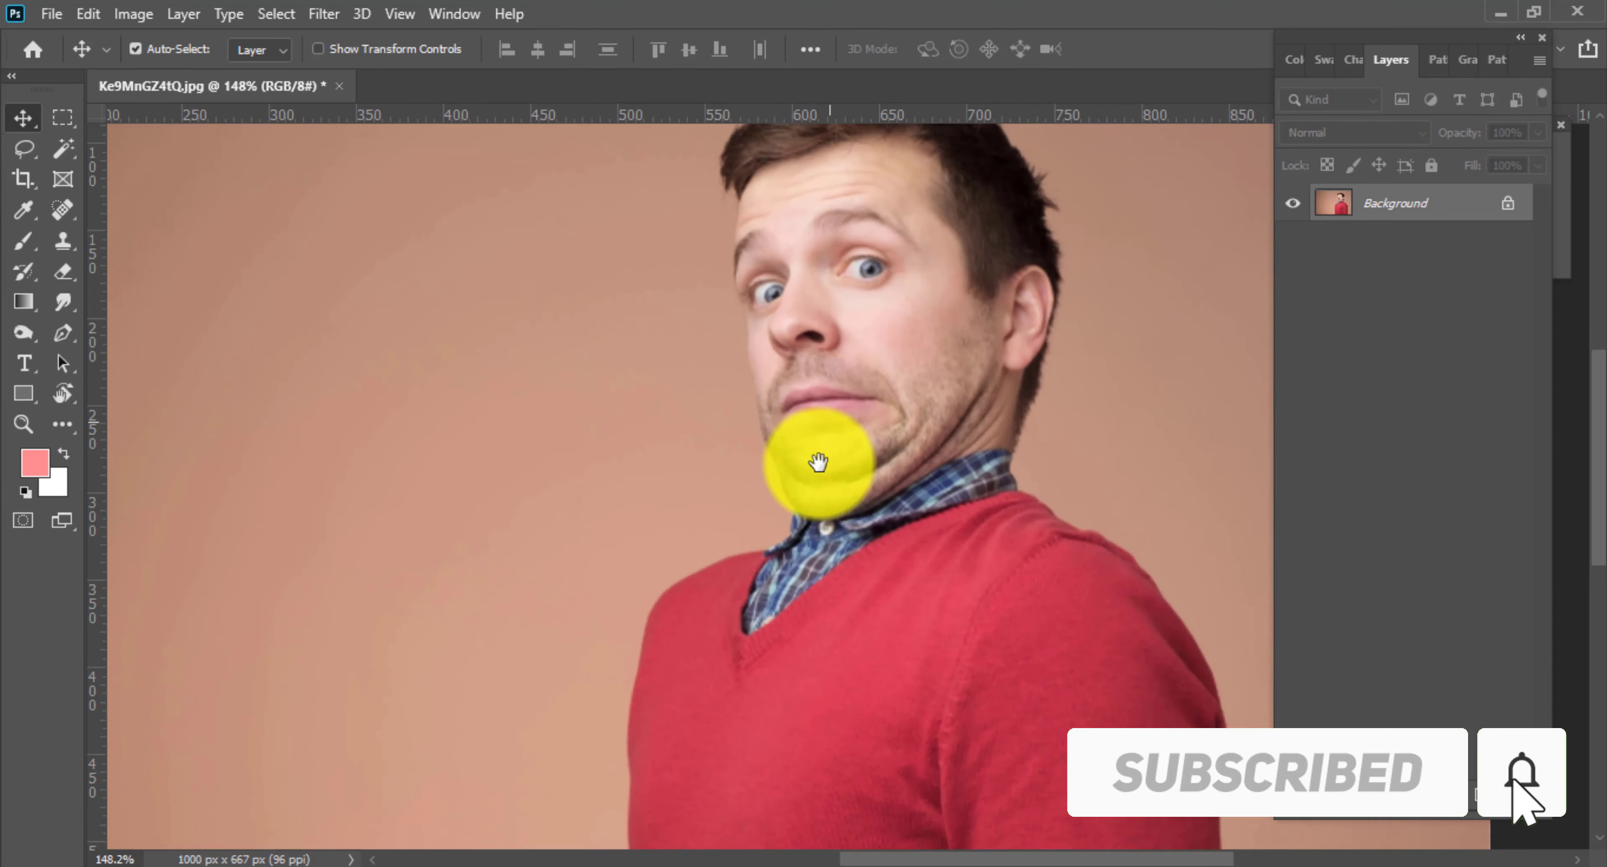
{"action": "scroll", "coordinate": [818, 459], "scroll_direction": "up", "scroll_amount": 2}
{"action": "scroll", "coordinate": [893, 480], "scroll_direction": "down", "scroll_amount": 1}
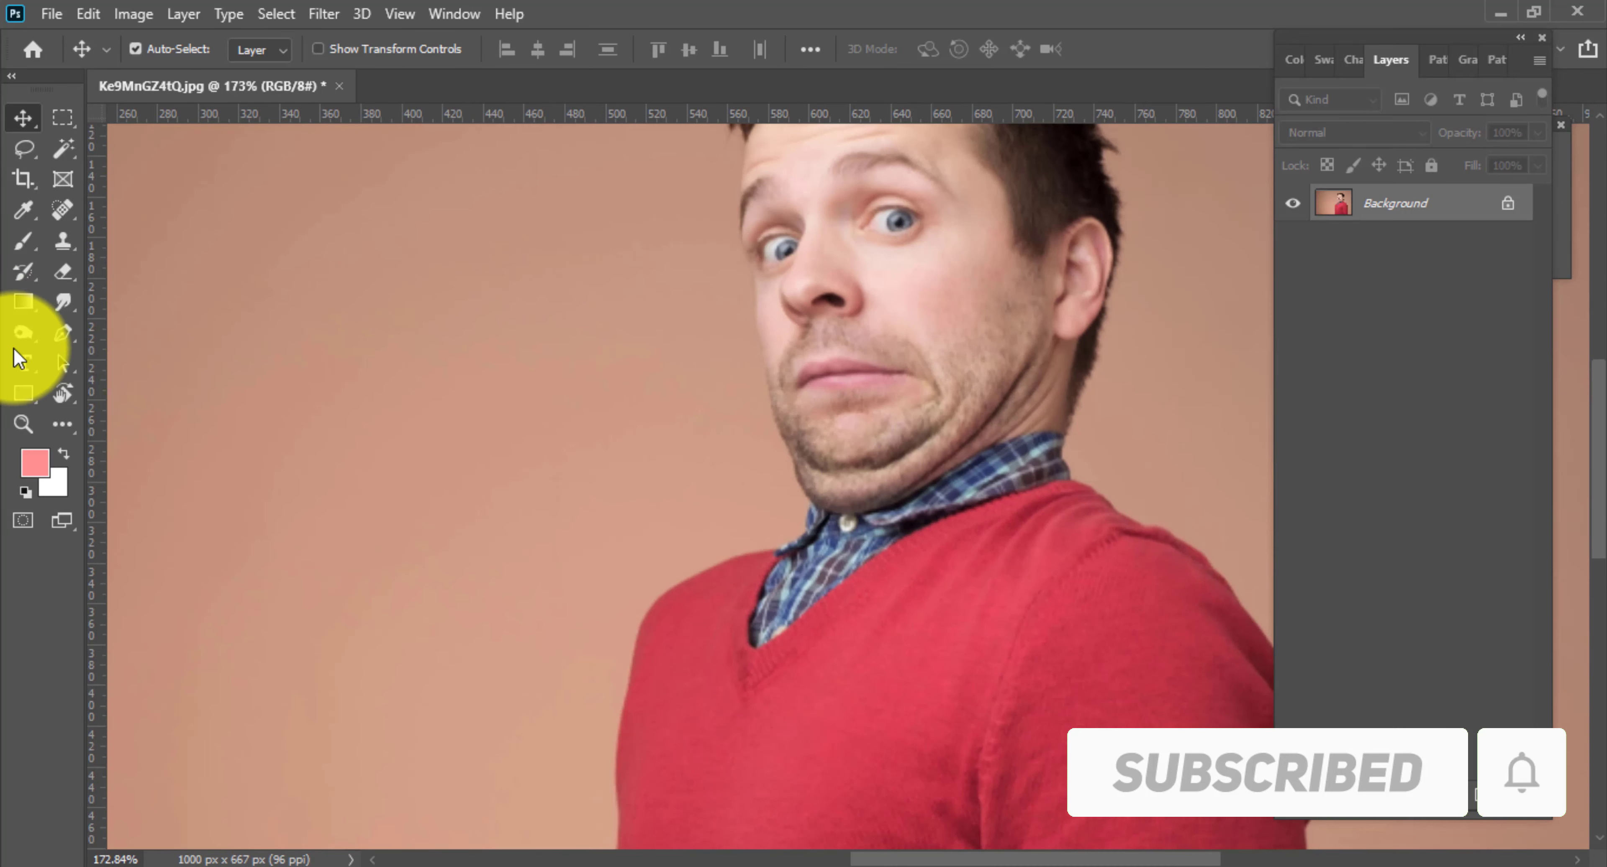
Step: With the Pen tool, start a curved path along the jawline toward the ear
{"action": "left_click", "coordinate": [62, 337]}
{"action": "scroll", "coordinate": [780, 475], "scroll_direction": "up", "scroll_amount": 3}
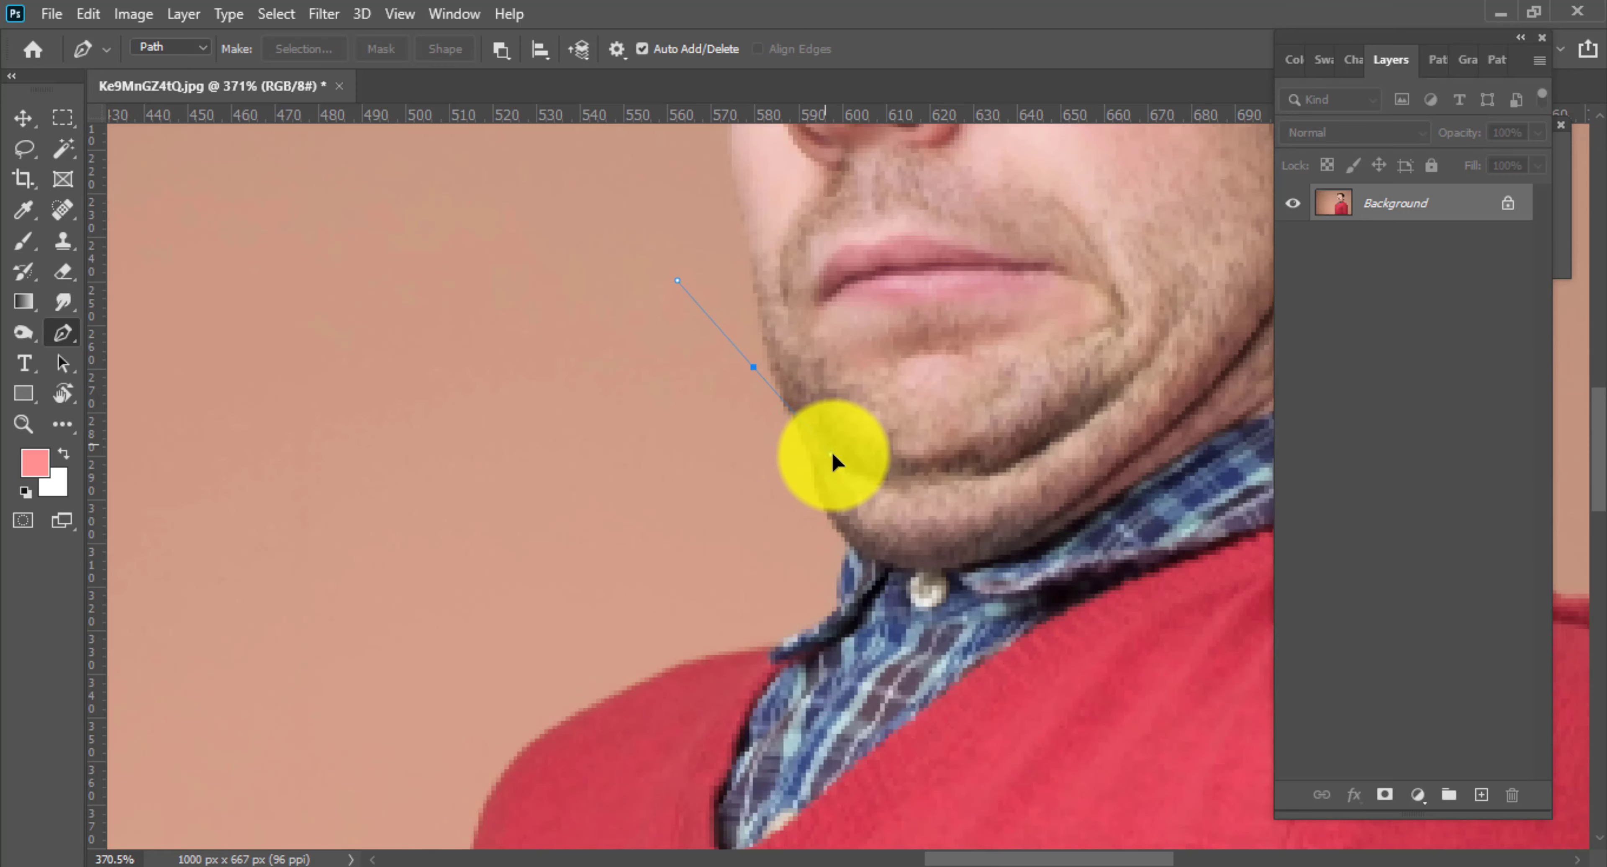
{"action": "mouse_move", "coordinate": [906, 488]}
{"action": "left_mouse_down"}
{"action": "mouse_move", "coordinate": [820, 479]}
{"action": "mouse_move", "coordinate": [898, 464]}
{"action": "left_mouse_up"}
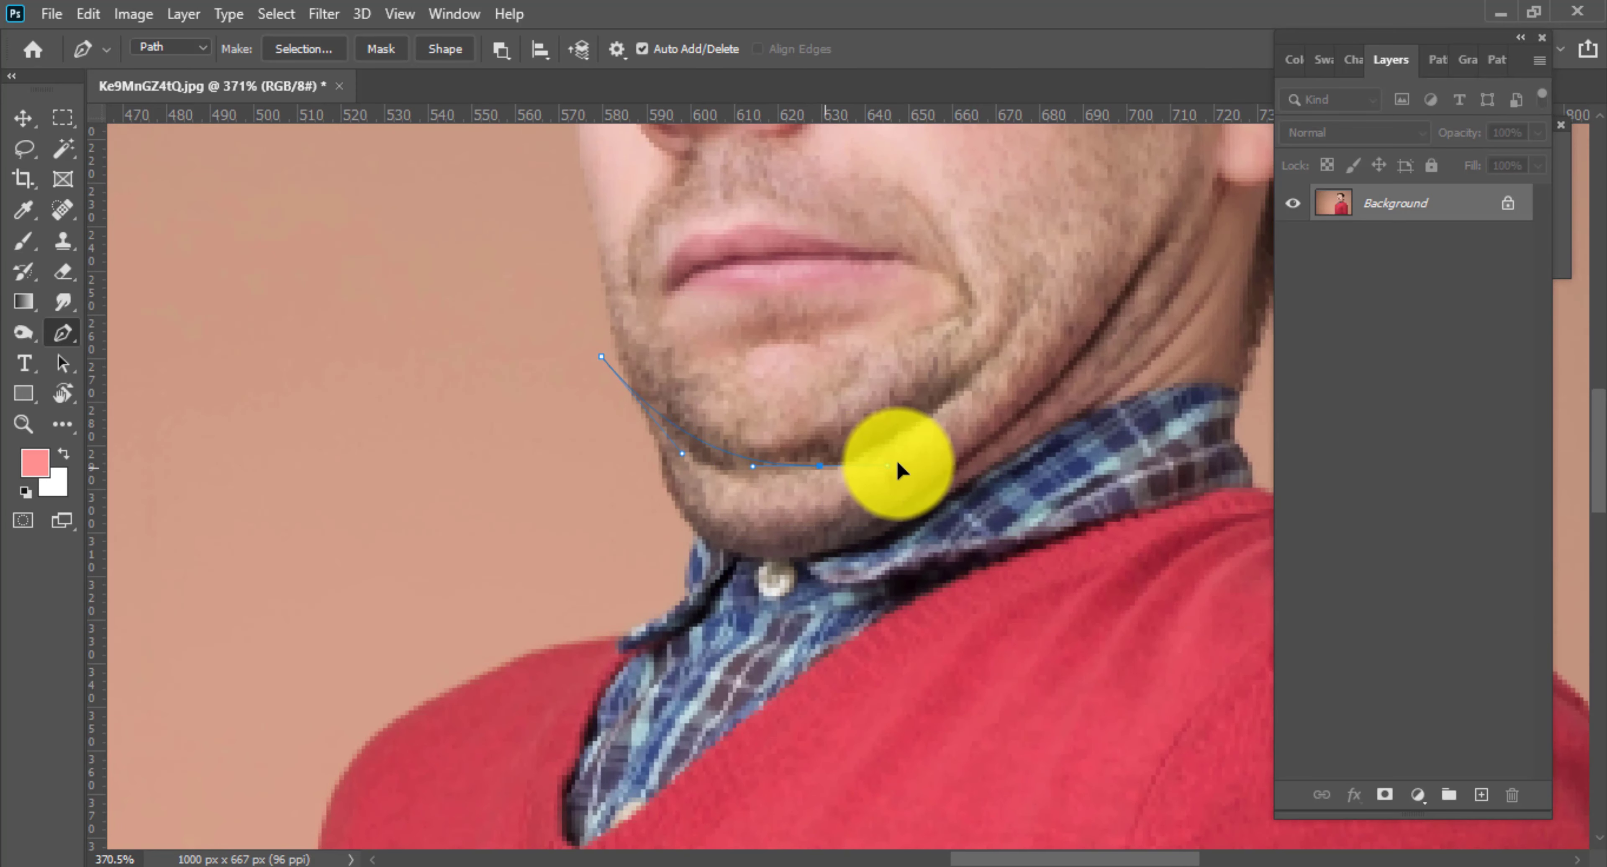
{"action": "scroll", "coordinate": [939, 440], "scroll_direction": "up", "scroll_amount": 5}
{"action": "scroll", "coordinate": [955, 408], "scroll_direction": "right", "scroll_amount": 4}
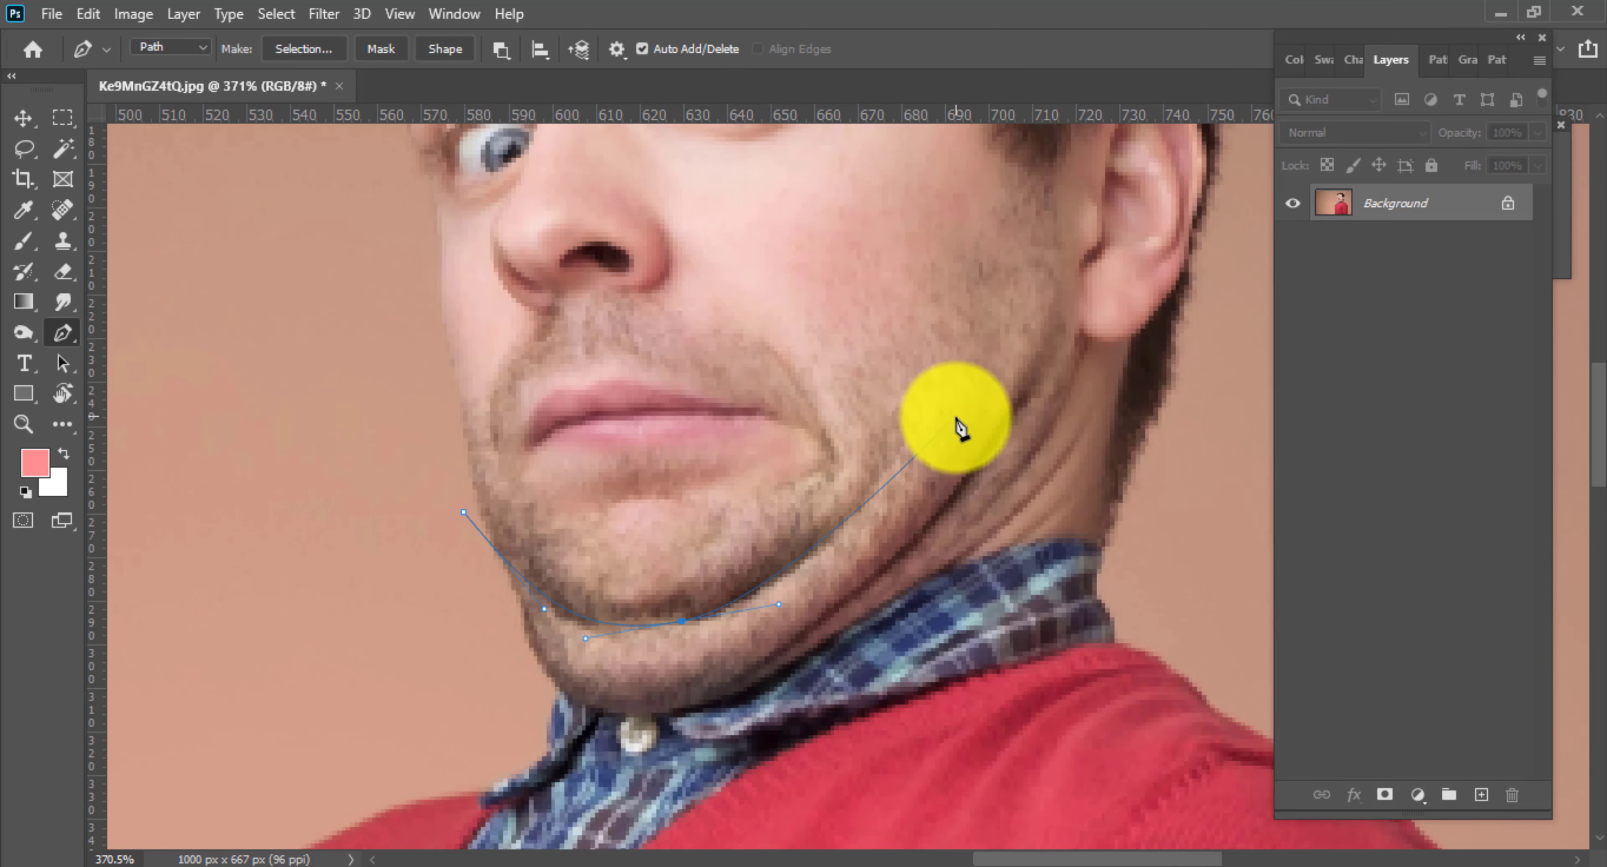
{"action": "scroll", "coordinate": [1002, 399], "scroll_direction": "right", "scroll_amount": 2}
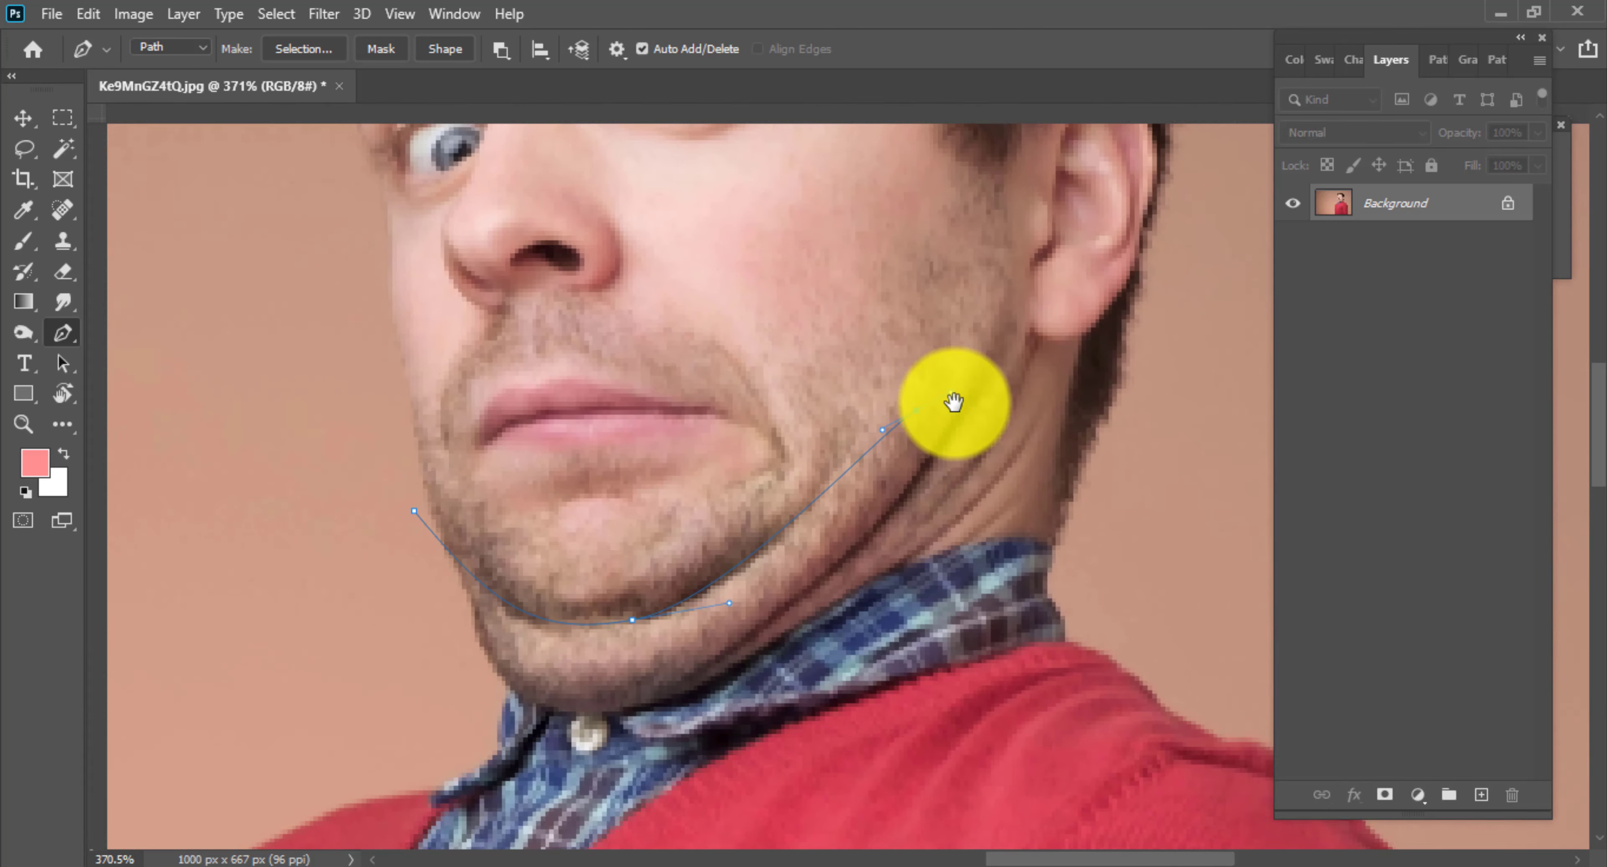
{"action": "scroll", "coordinate": [951, 405], "scroll_direction": "right", "scroll_amount": 2}
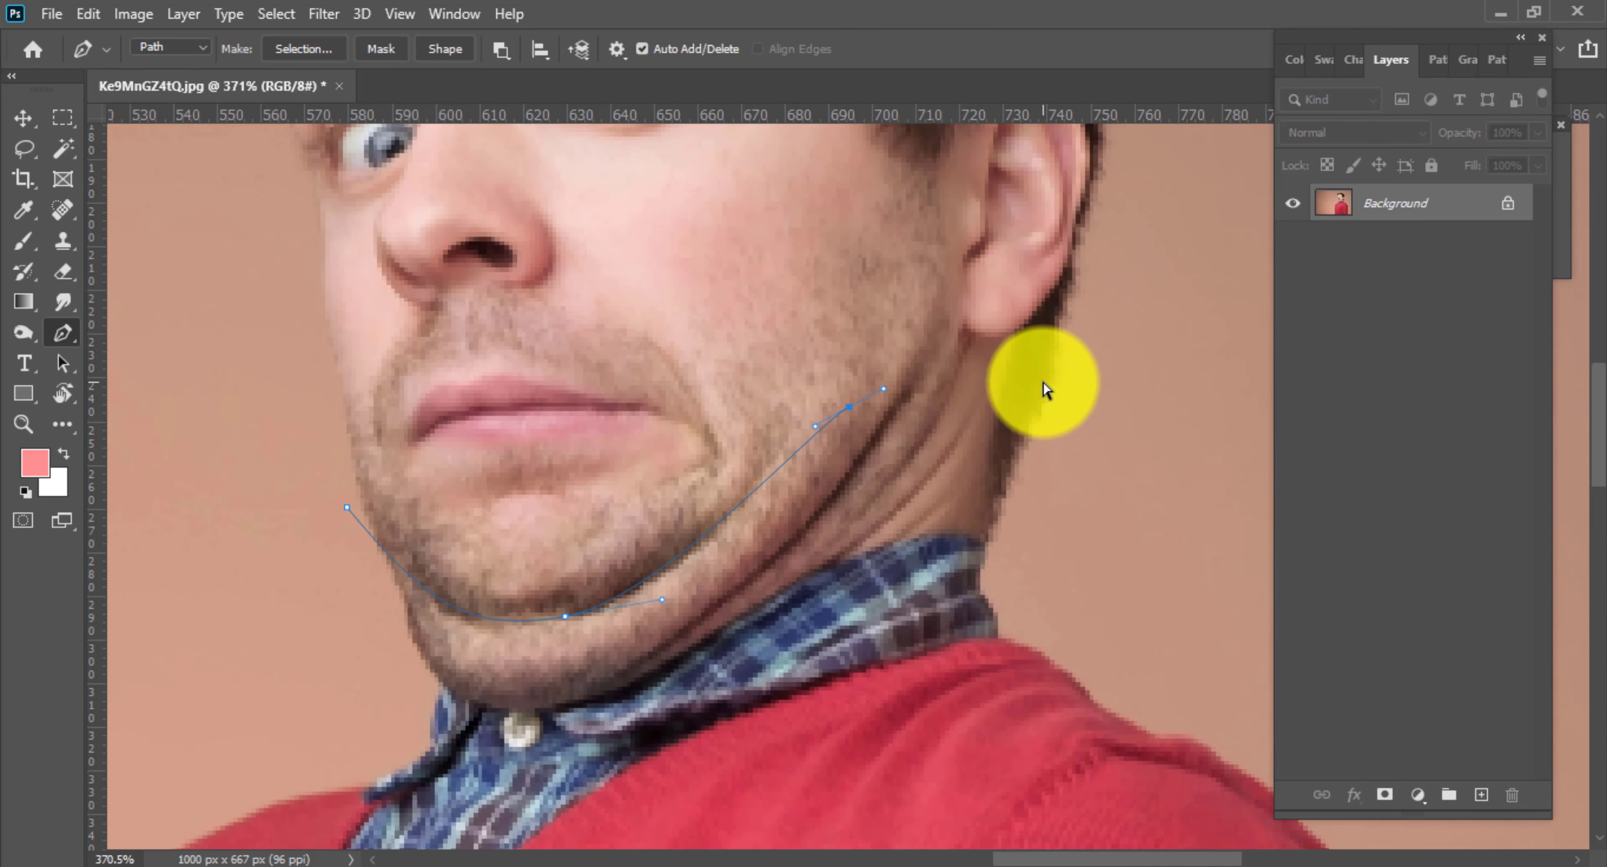
{"action": "left_click_drag", "start_coordinate": [1045, 381], "coordinate": [1132, 382]}
{"action": "scroll", "coordinate": [1136, 406], "scroll_direction": "down", "scroll_amount": 3}
{"action": "key", "text": "ctrl+z"}
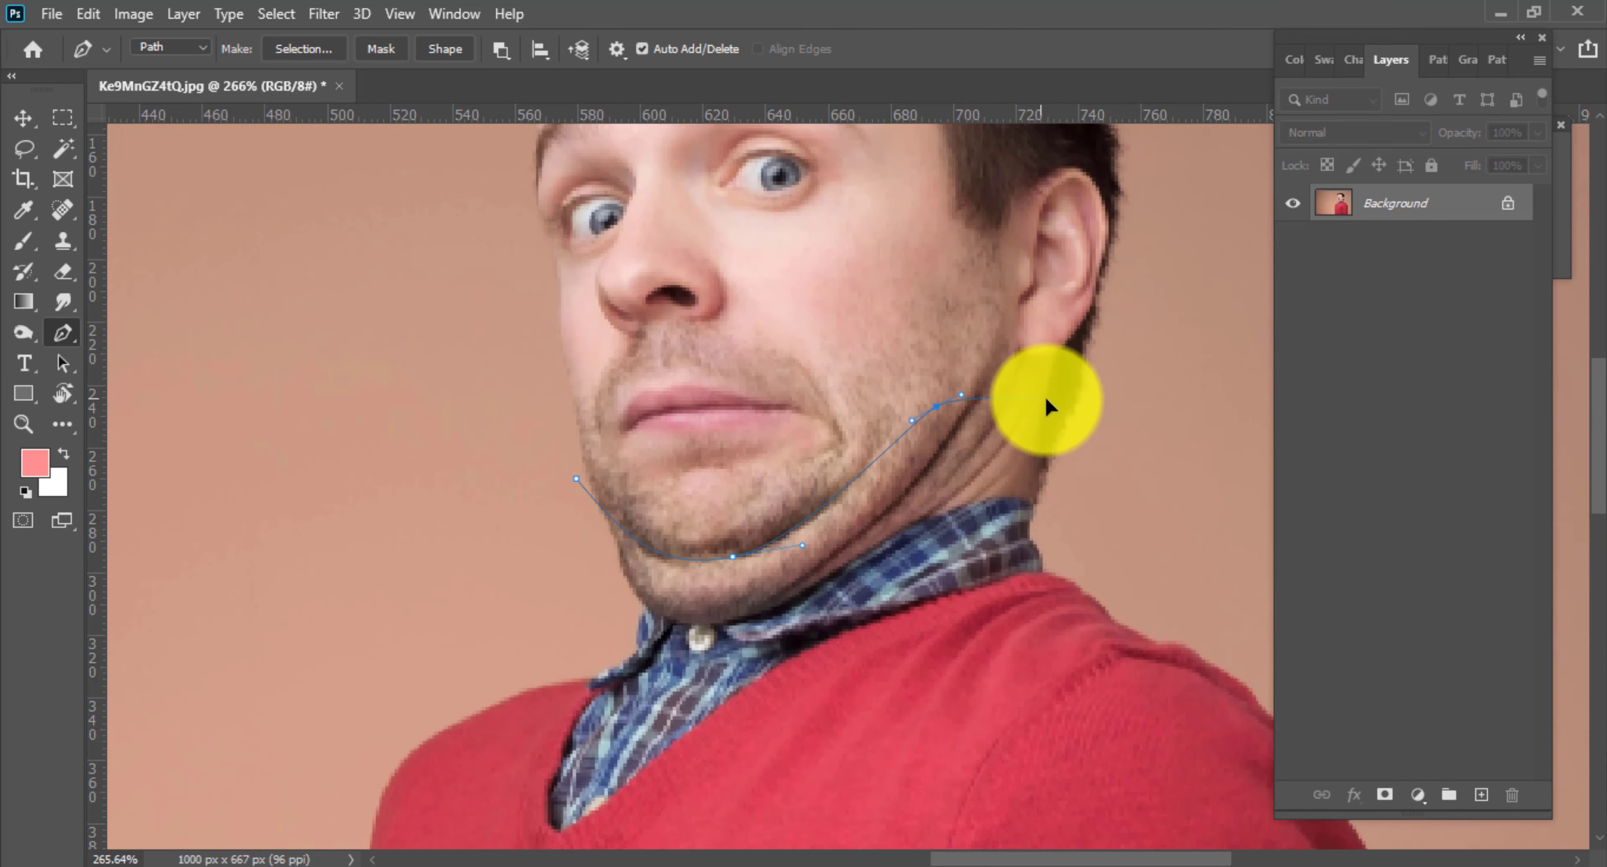
Step: Extend the path to the image's right edge, bottom-left corner and left edge
{"action": "scroll", "coordinate": [1123, 420], "scroll_direction": "down", "scroll_amount": 2}
{"action": "scroll", "coordinate": [937, 412], "scroll_direction": "down", "scroll_amount": 2}
{"action": "scroll", "coordinate": [1005, 438], "scroll_direction": "down", "scroll_amount": 1}
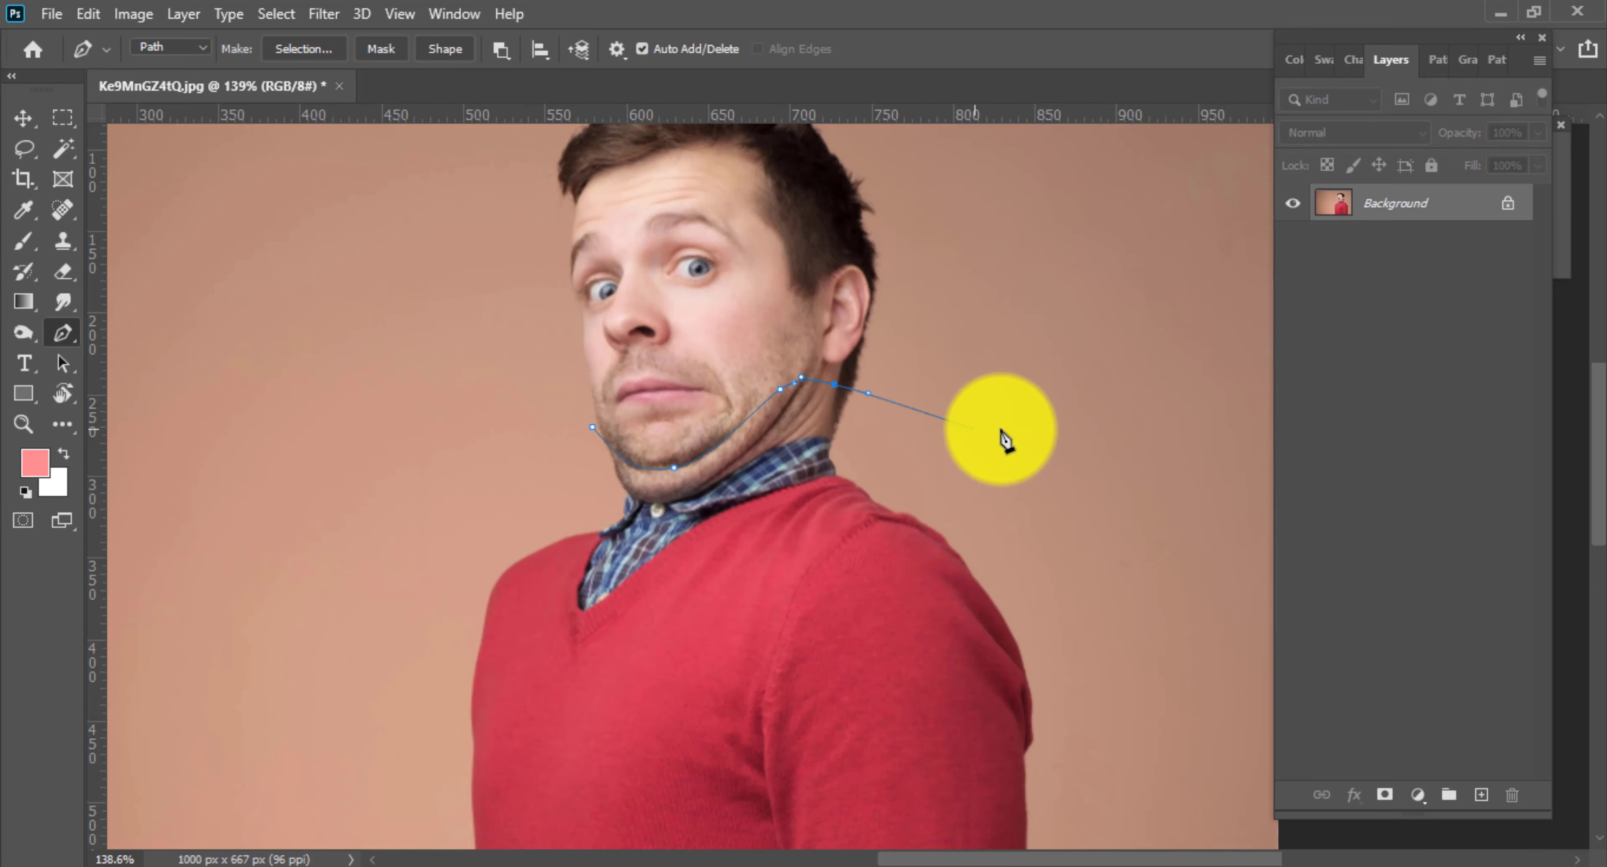
{"action": "scroll", "coordinate": [1079, 425], "scroll_direction": "down", "scroll_amount": 1}
{"action": "scroll", "coordinate": [1037, 423], "scroll_direction": "down", "scroll_amount": 1}
{"action": "scroll", "coordinate": [1062, 423], "scroll_direction": "down", "scroll_amount": 1}
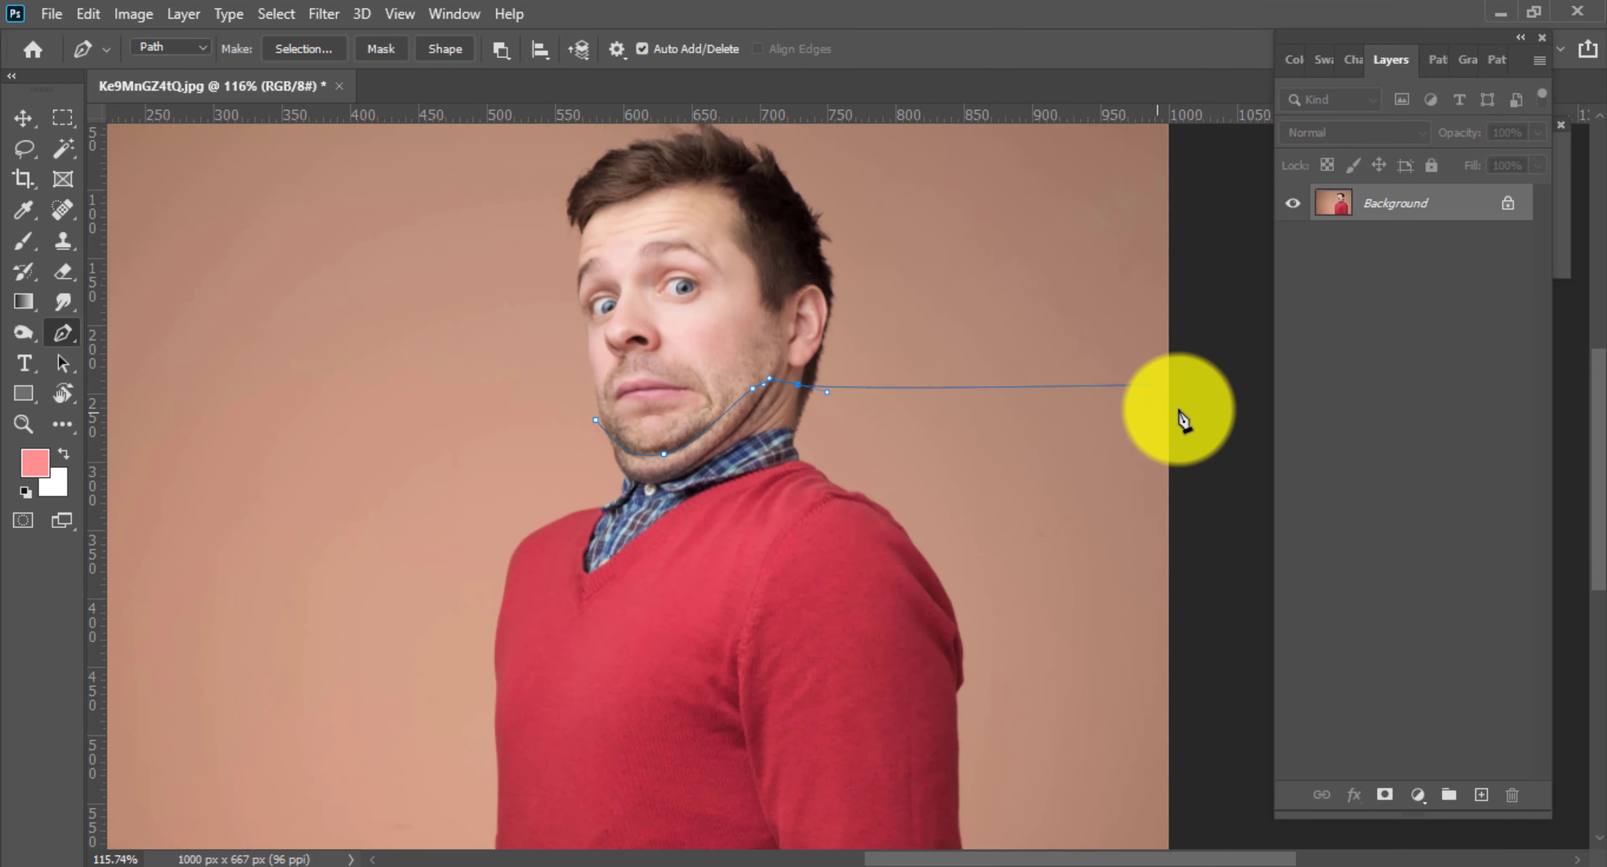
{"action": "left_click", "coordinate": [1181, 414]}
{"action": "scroll", "coordinate": [1184, 420], "scroll_direction": "down", "scroll_amount": 3}
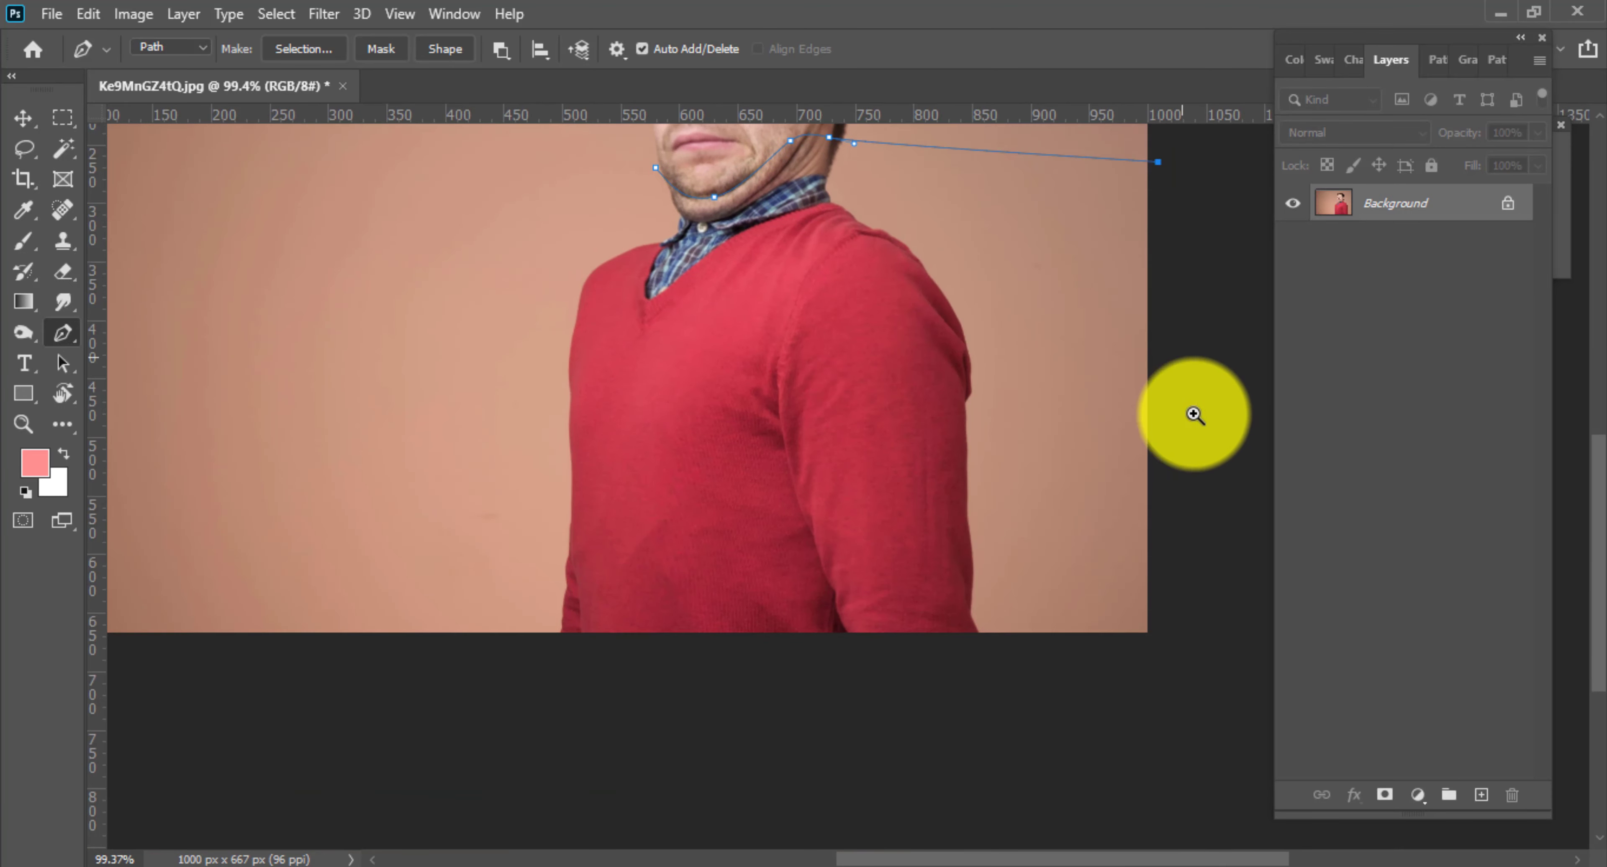
{"action": "scroll", "coordinate": [1166, 656], "scroll_direction": "down", "scroll_amount": 3}
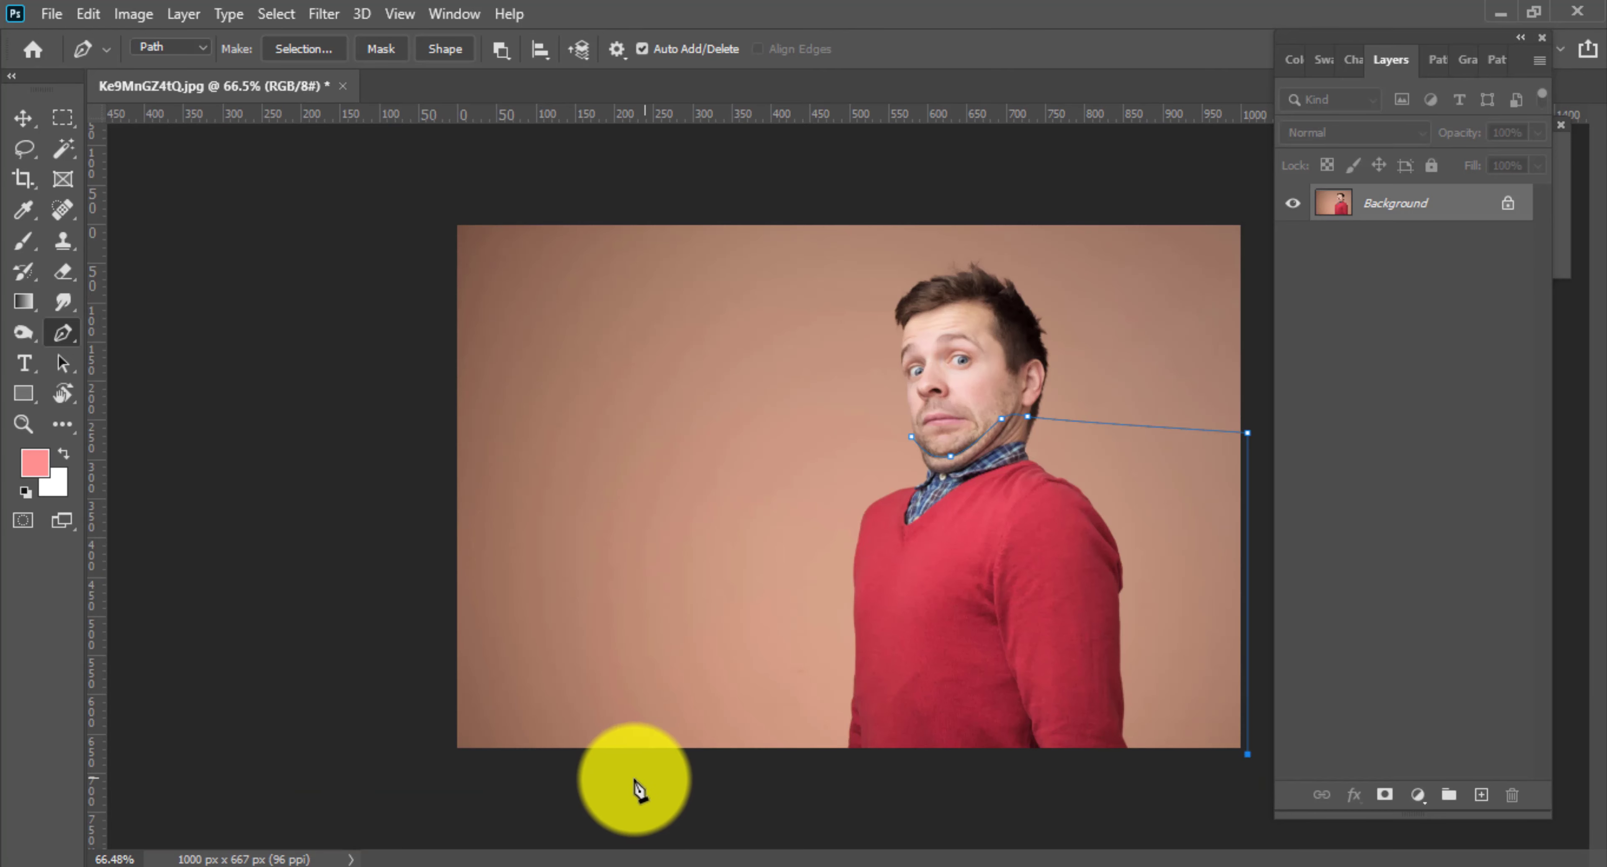
{"action": "left_click", "coordinate": [437, 754]}
{"action": "left_click", "coordinate": [436, 567]}
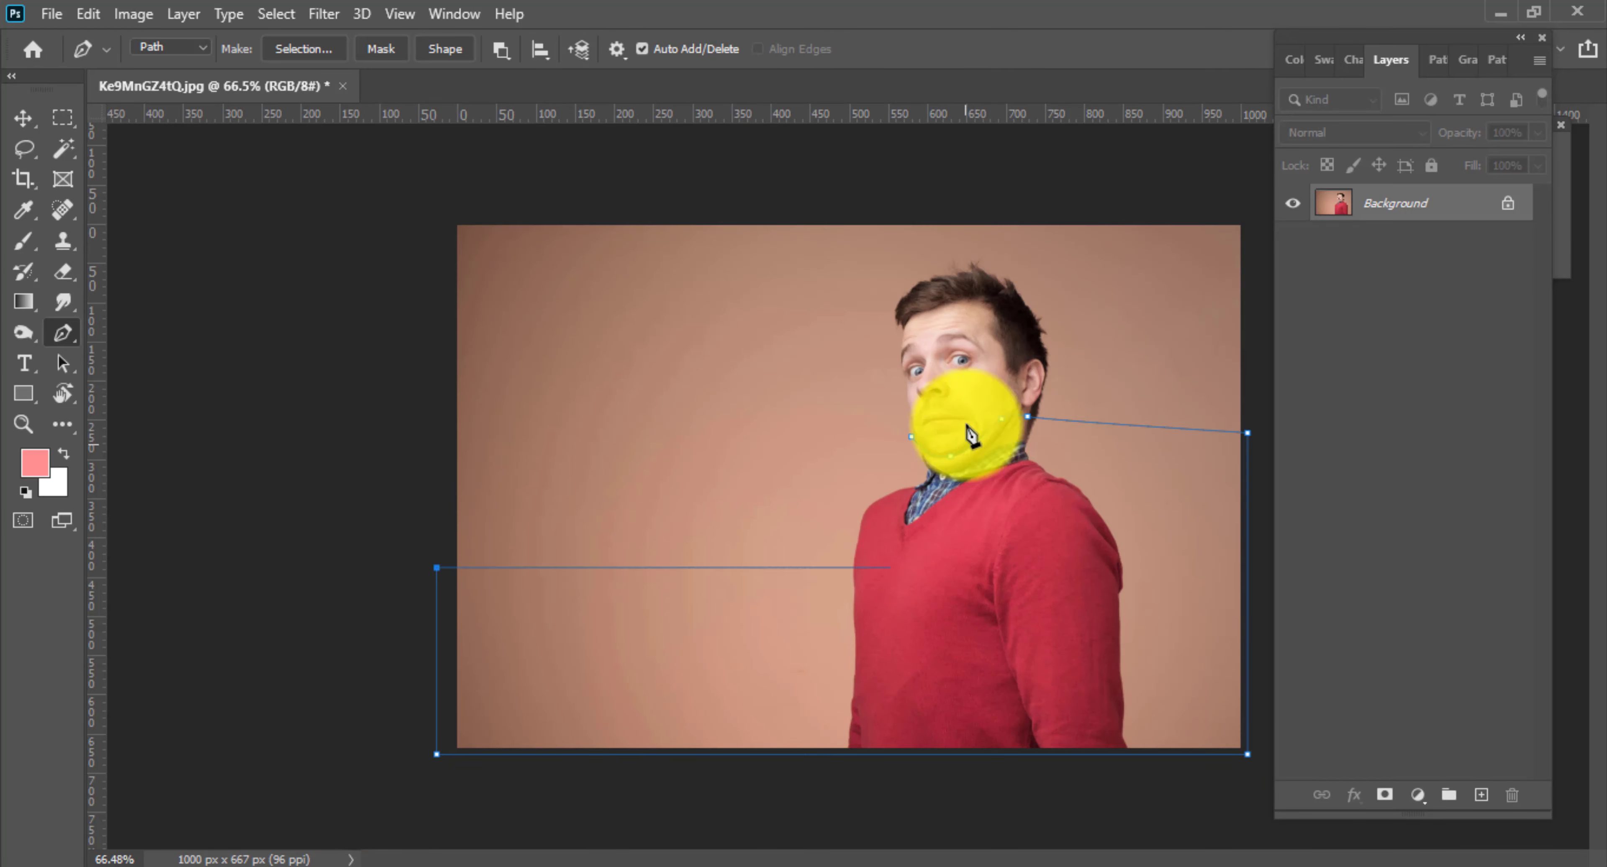
Step: Close the jawline path and load it as a selection on Layer 1
{"action": "left_click_drag", "start_coordinate": [1012, 423], "coordinate": [1249, 416]}
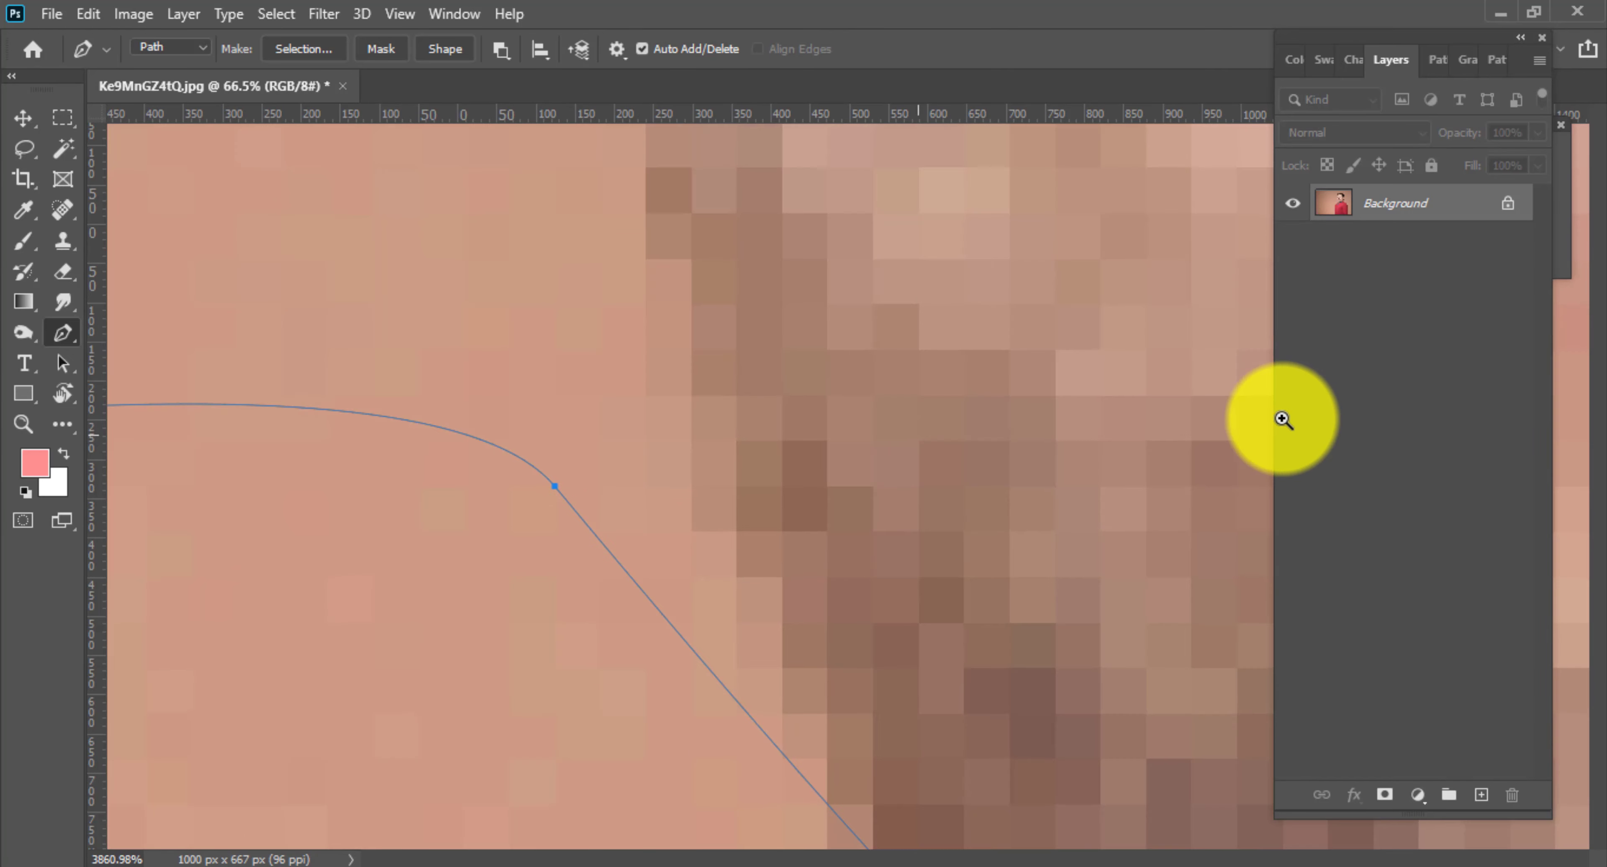
{"action": "key", "text": "ctrl+Return"}
{"action": "left_click", "coordinate": [1417, 60]}
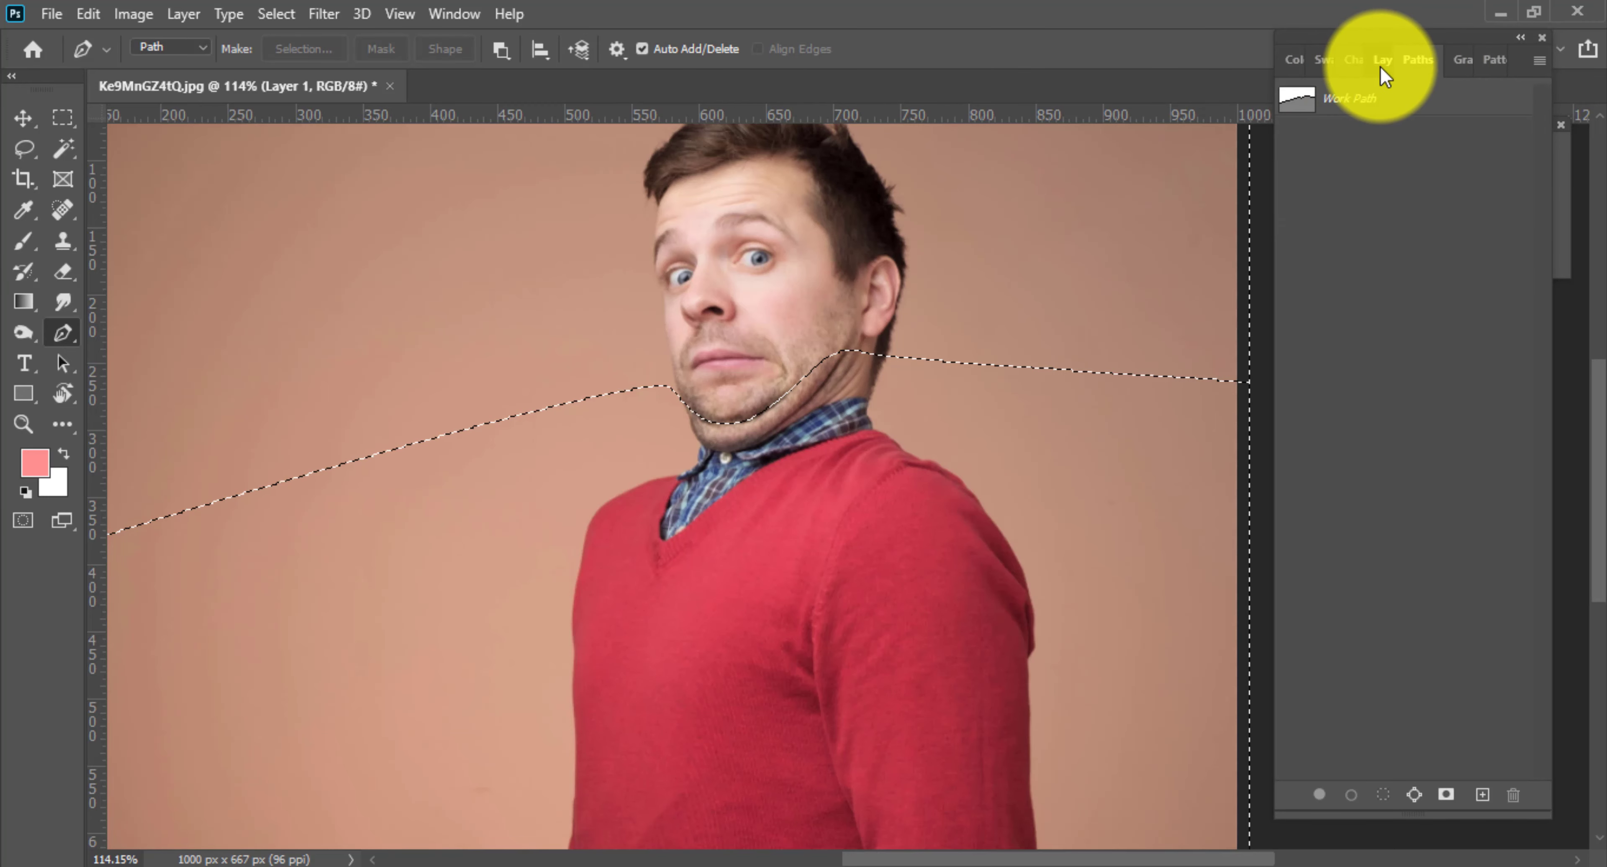
Step: Make the Background layer active and invert the jaw selection
{"action": "left_click", "coordinate": [1382, 60]}
{"action": "left_click", "coordinate": [1351, 245]}
{"action": "left_click", "coordinate": [276, 14]}
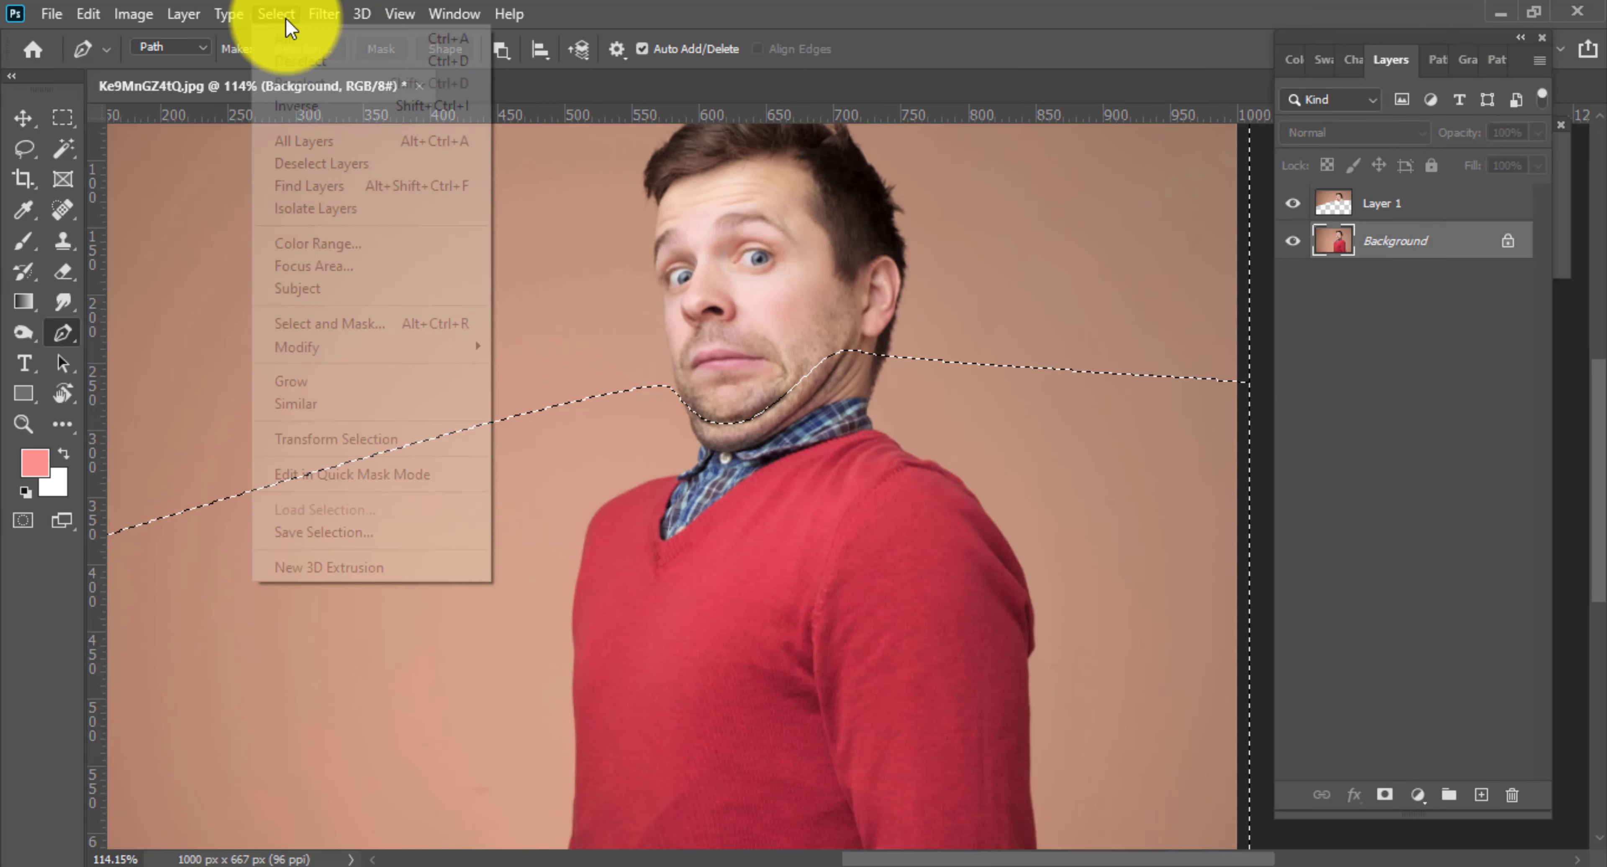
{"action": "left_click", "coordinate": [326, 108]}
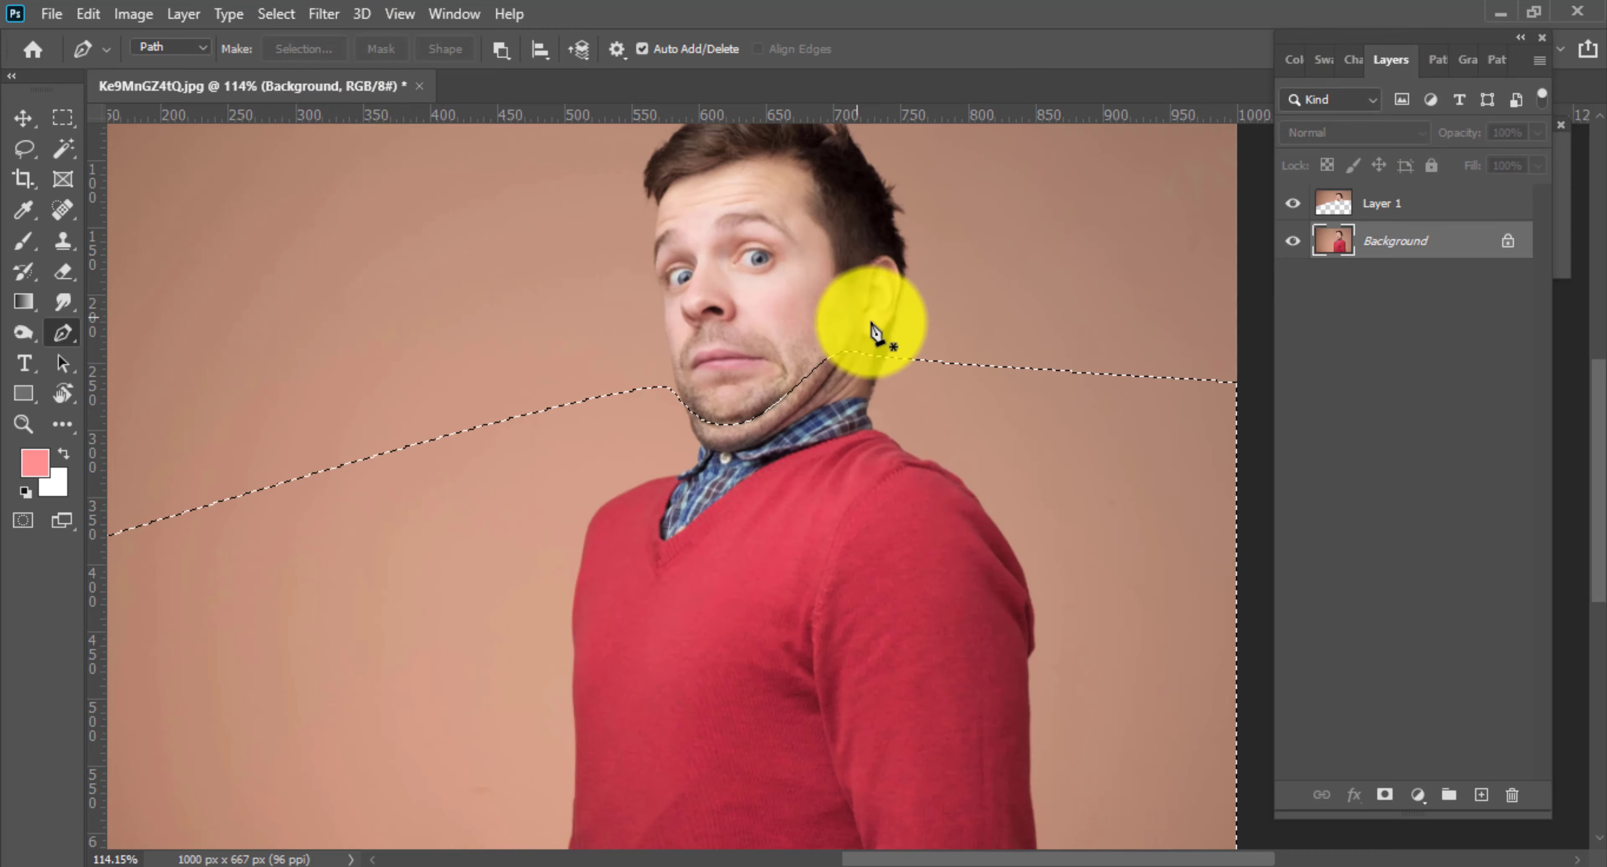
{"action": "scroll", "coordinate": [860, 323], "scroll_direction": "down", "scroll_amount": 3}
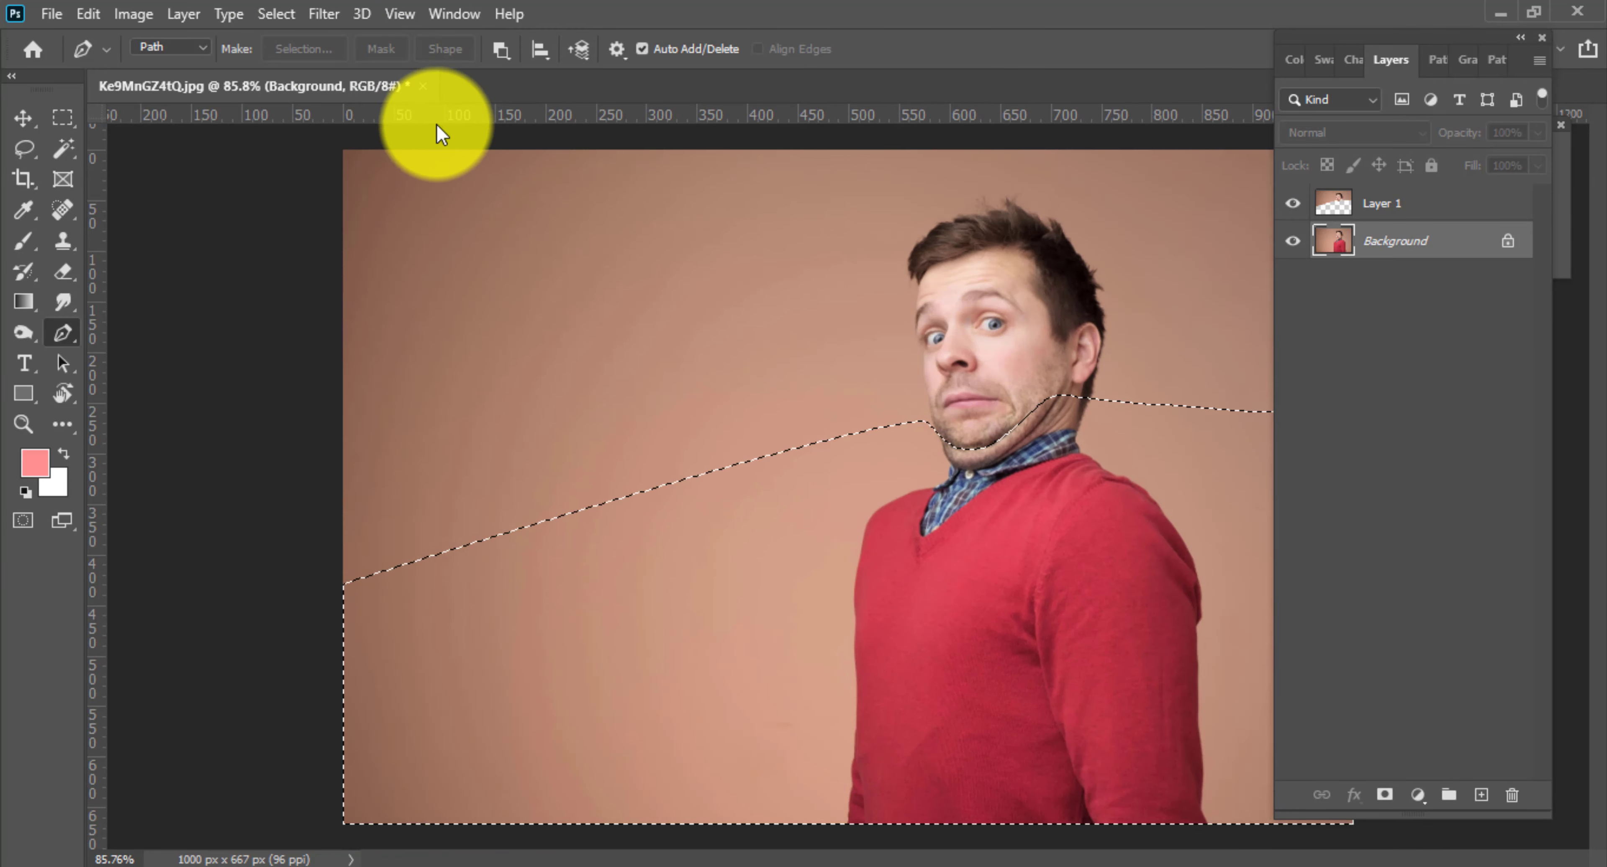
Step: Feather the selection by 3 pixels and copy it onto a new Layer 2
{"action": "key", "text": "shift+F6"}
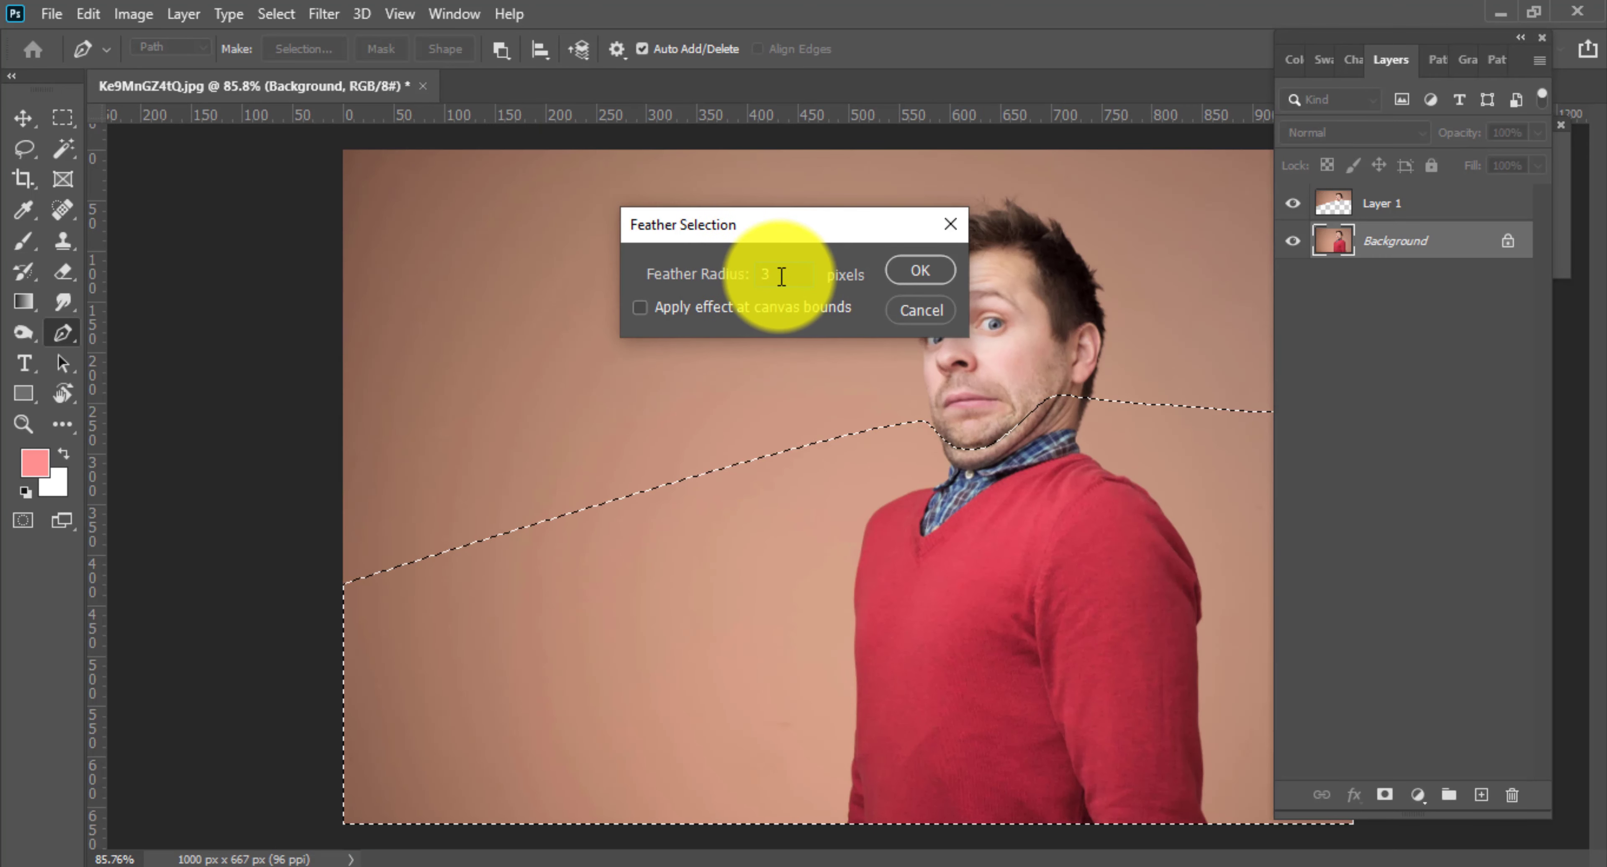
{"action": "left_click", "coordinate": [923, 270]}
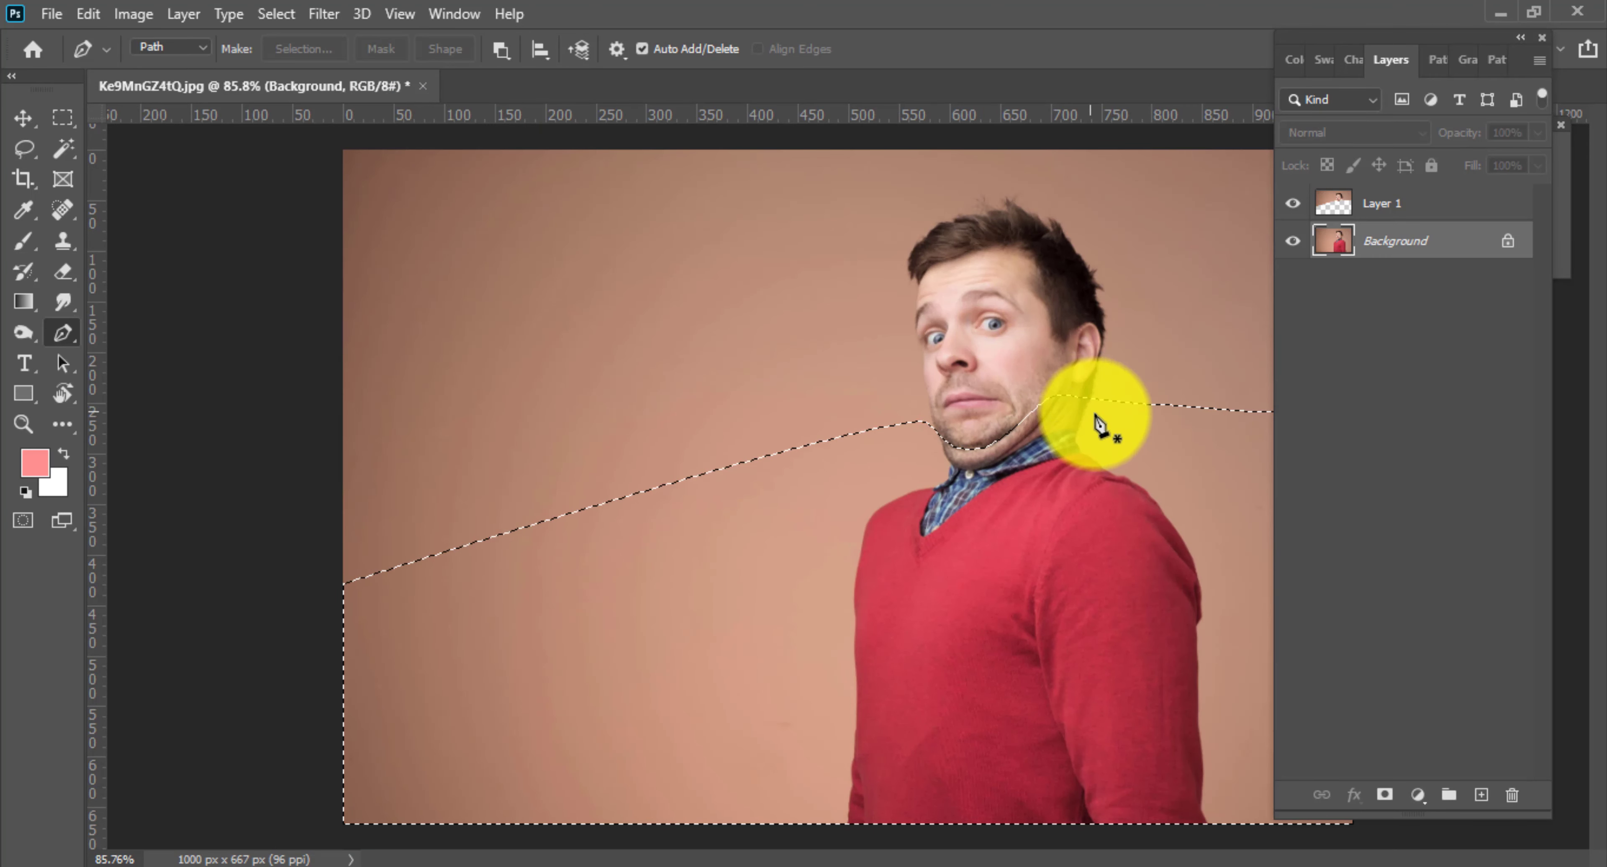
{"action": "scroll", "coordinate": [1104, 415], "scroll_direction": "up", "scroll_amount": 5}
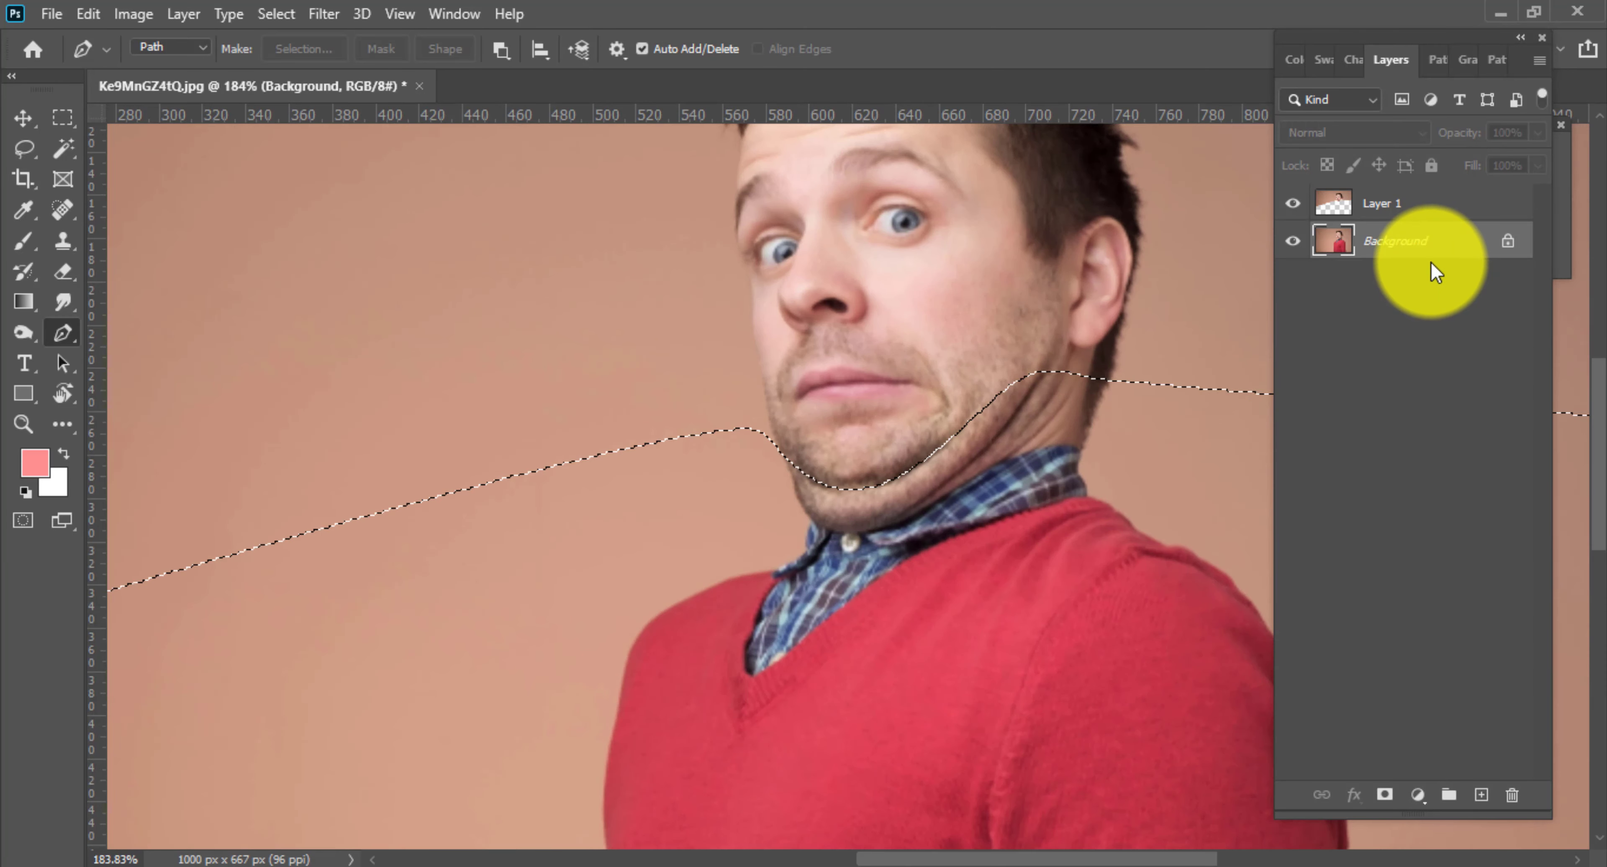
{"action": "key", "text": "ctrl+j"}
Step: Hide Background and start a Warp transform on Layer 2 with a 3x3 grid
{"action": "left_click", "coordinate": [1293, 278]}
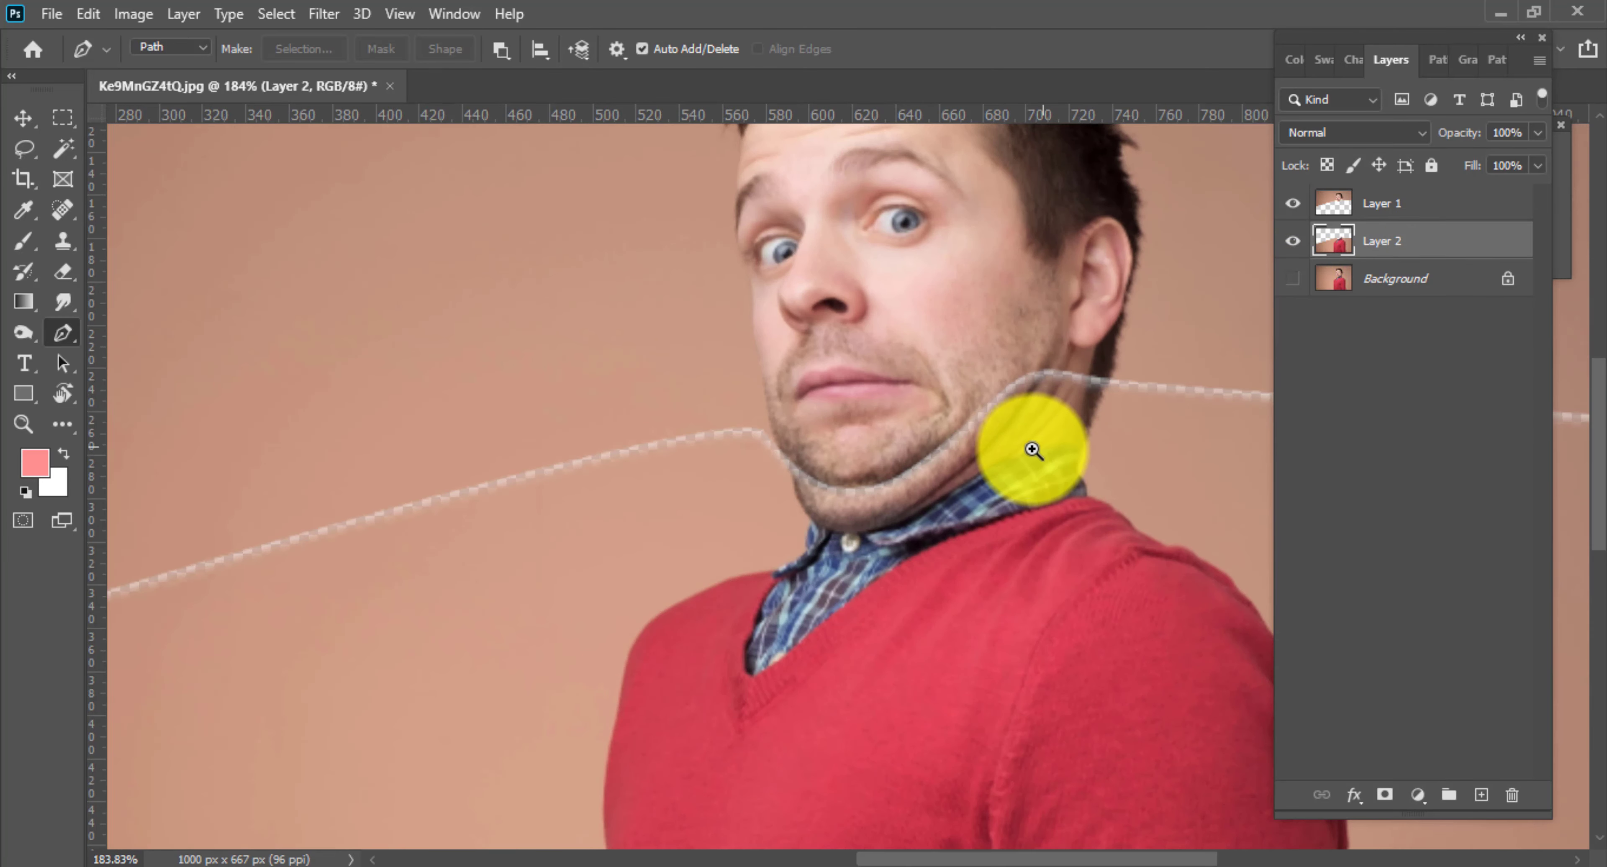
{"action": "scroll", "coordinate": [1030, 455], "scroll_direction": "down", "scroll_amount": 1}
{"action": "scroll", "coordinate": [995, 436], "scroll_direction": "down", "scroll_amount": 1}
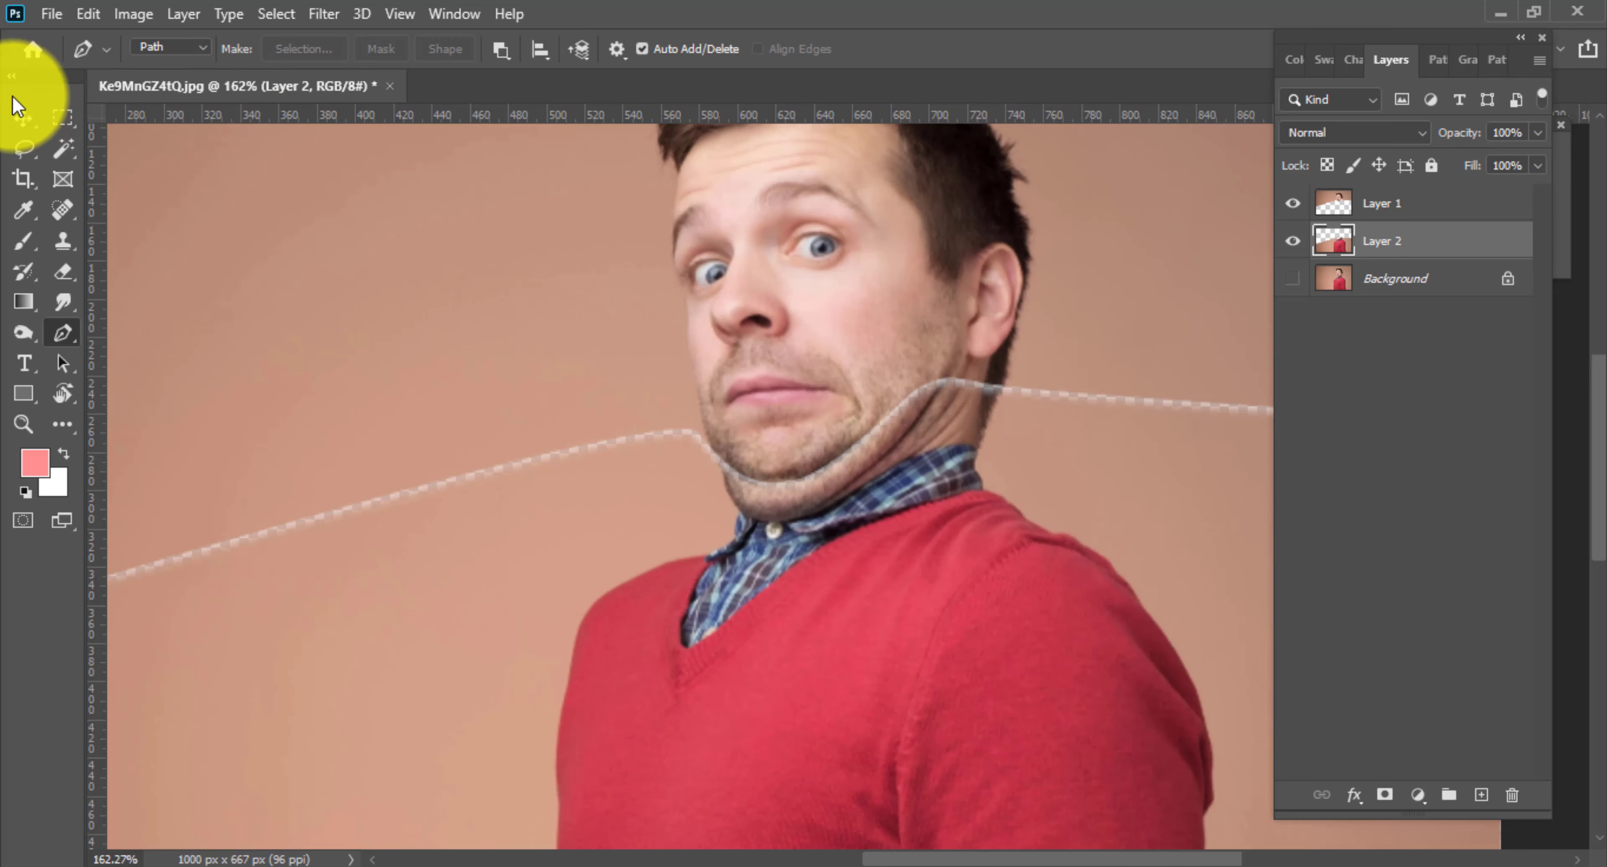
{"action": "left_click", "coordinate": [23, 117]}
{"action": "scroll", "coordinate": [924, 524], "scroll_direction": "up", "scroll_amount": 1}
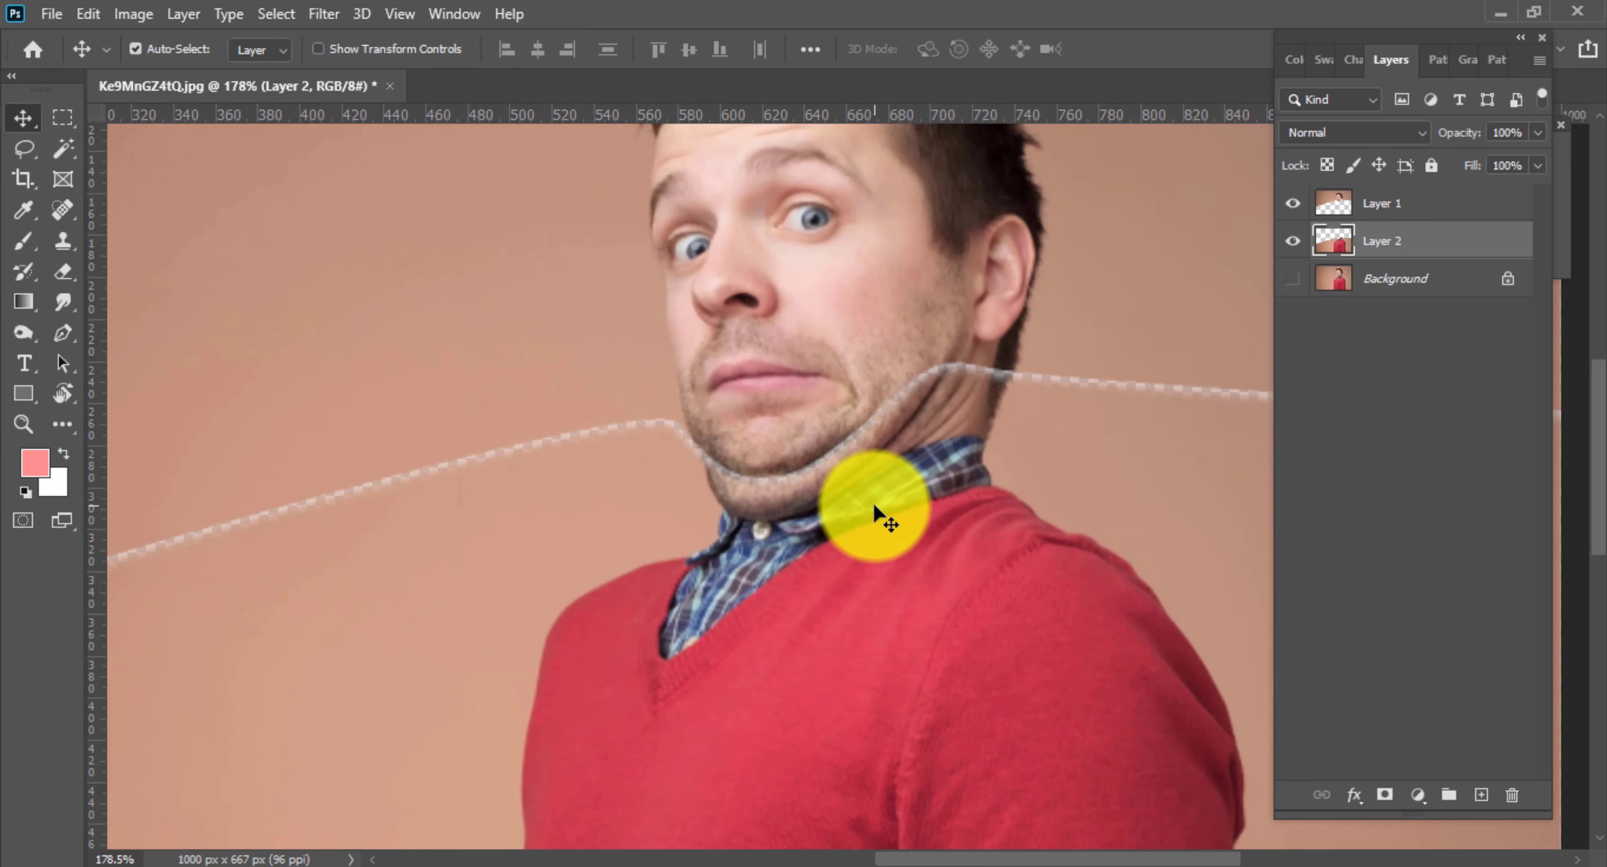
{"action": "key", "text": "ctrl+t"}
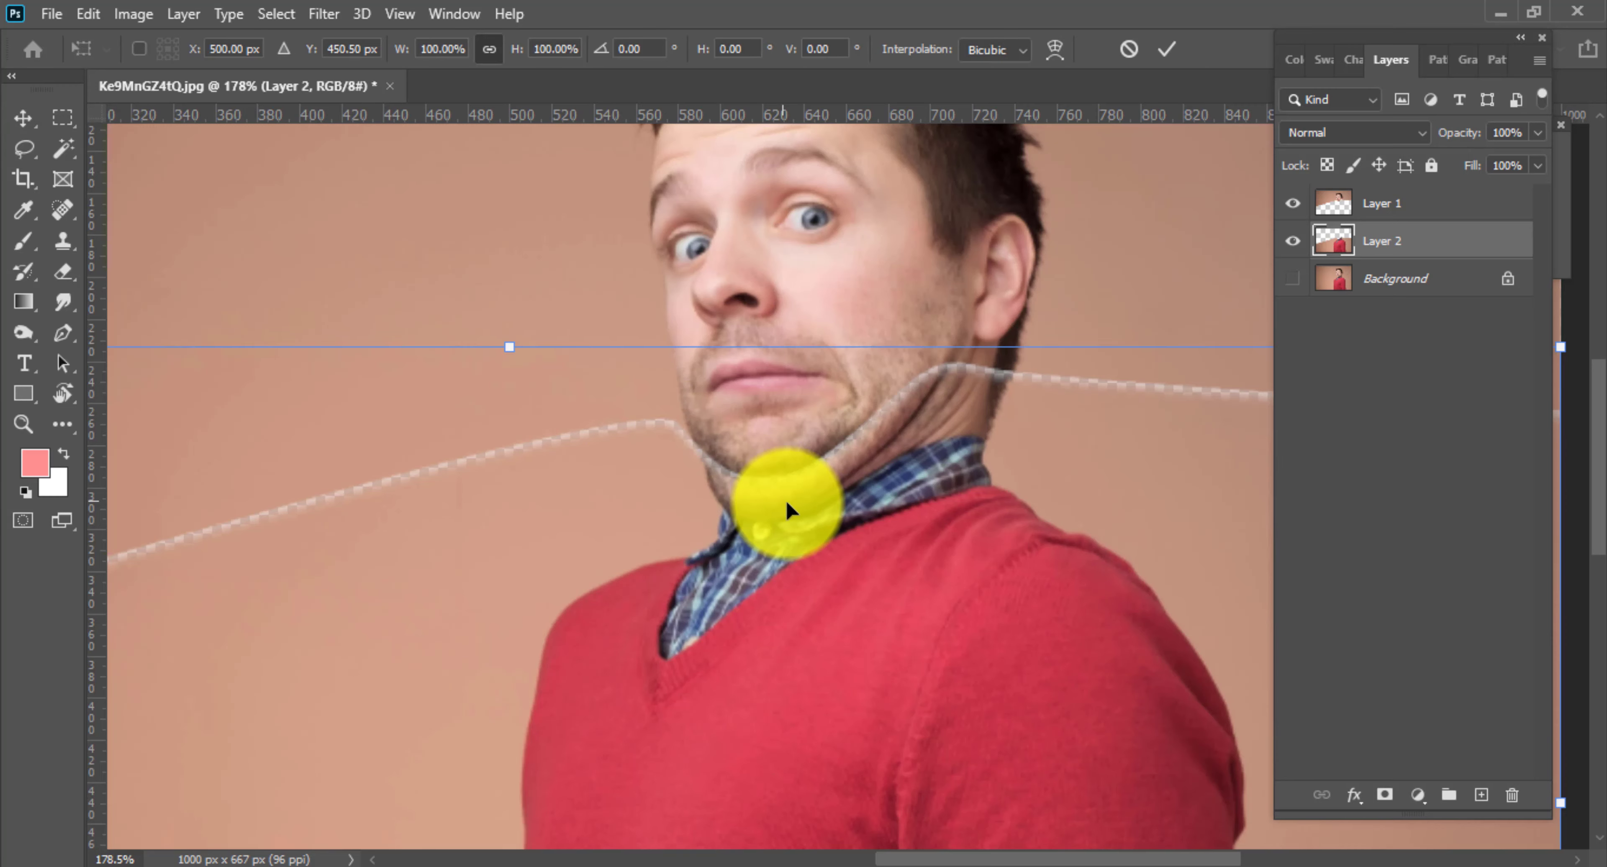
{"action": "right_click", "coordinate": [787, 507]}
{"action": "left_click", "coordinate": [833, 234]}
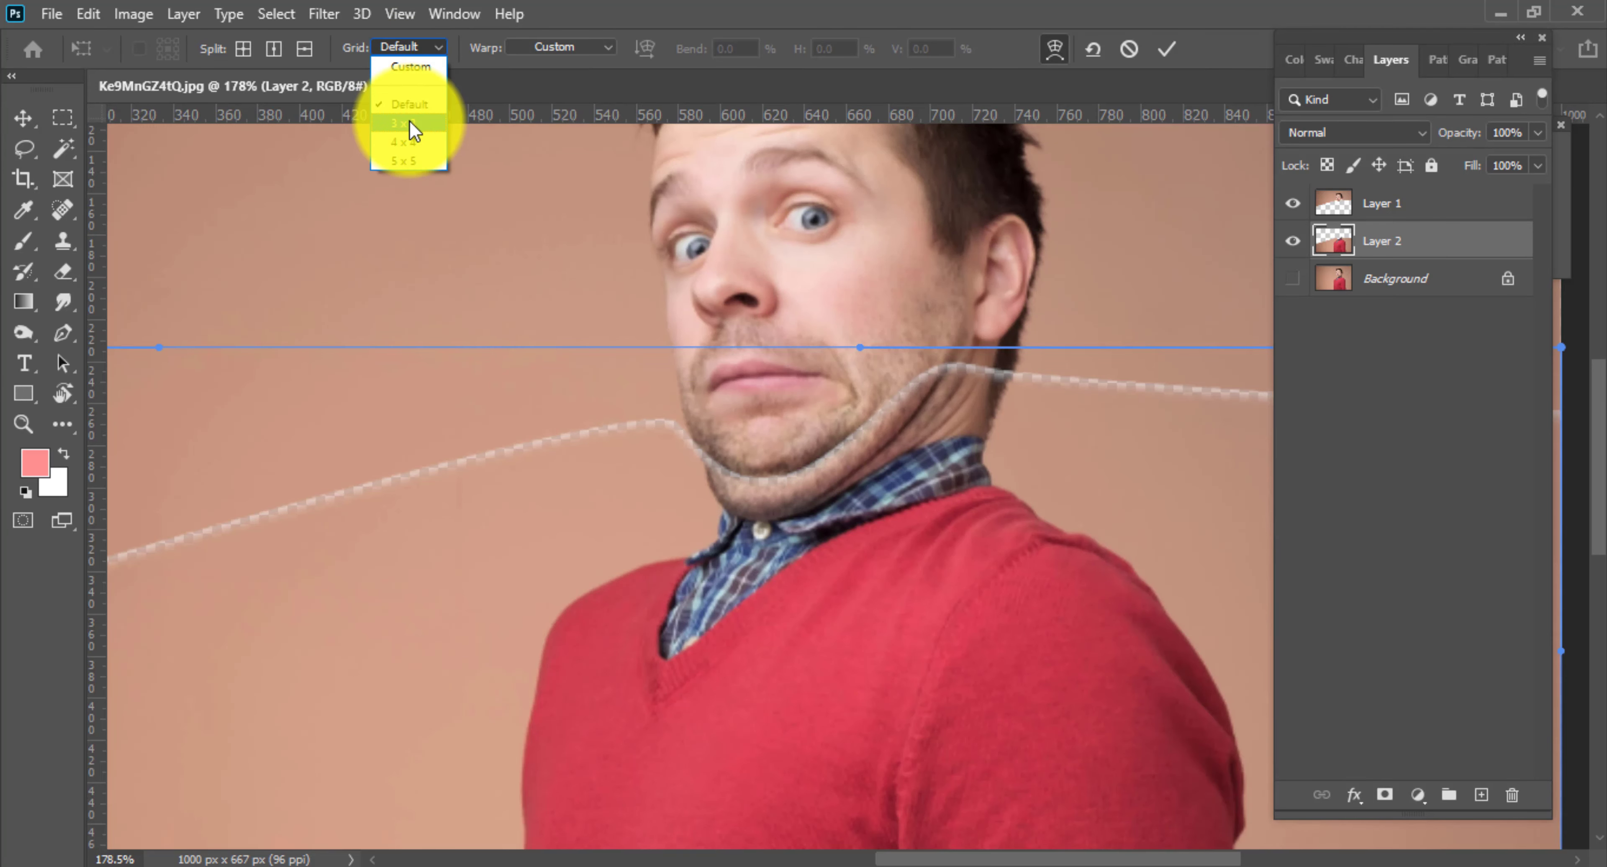
{"action": "left_click", "coordinate": [412, 128]}
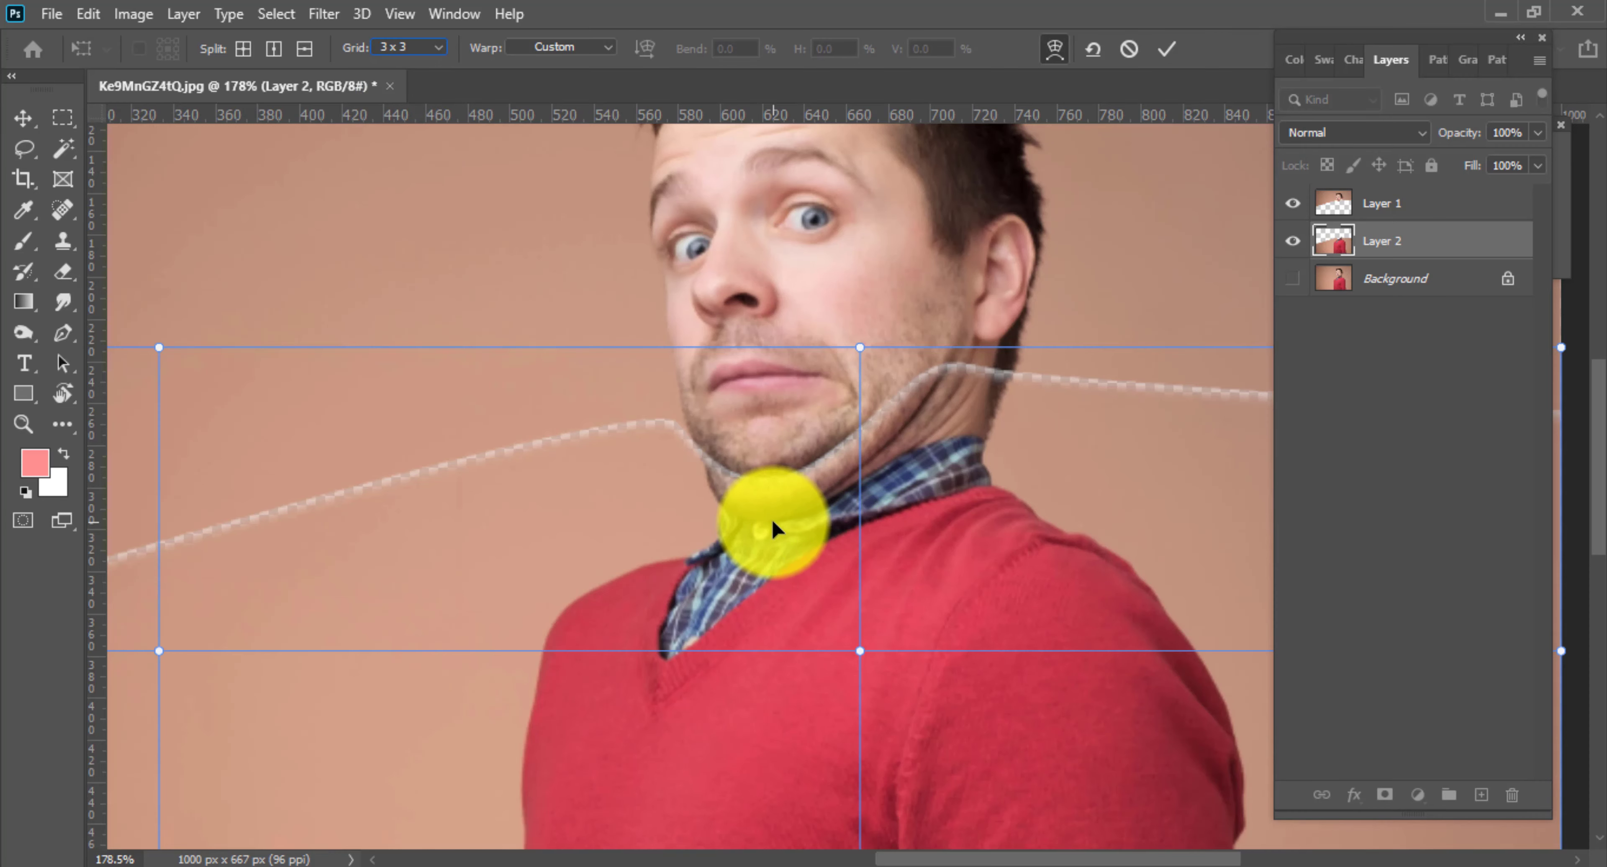
Step: Warp the collar area up toward the chin and shift the jaw and neck right
{"action": "left_click_drag", "start_coordinate": [771, 517], "coordinate": [777, 492]}
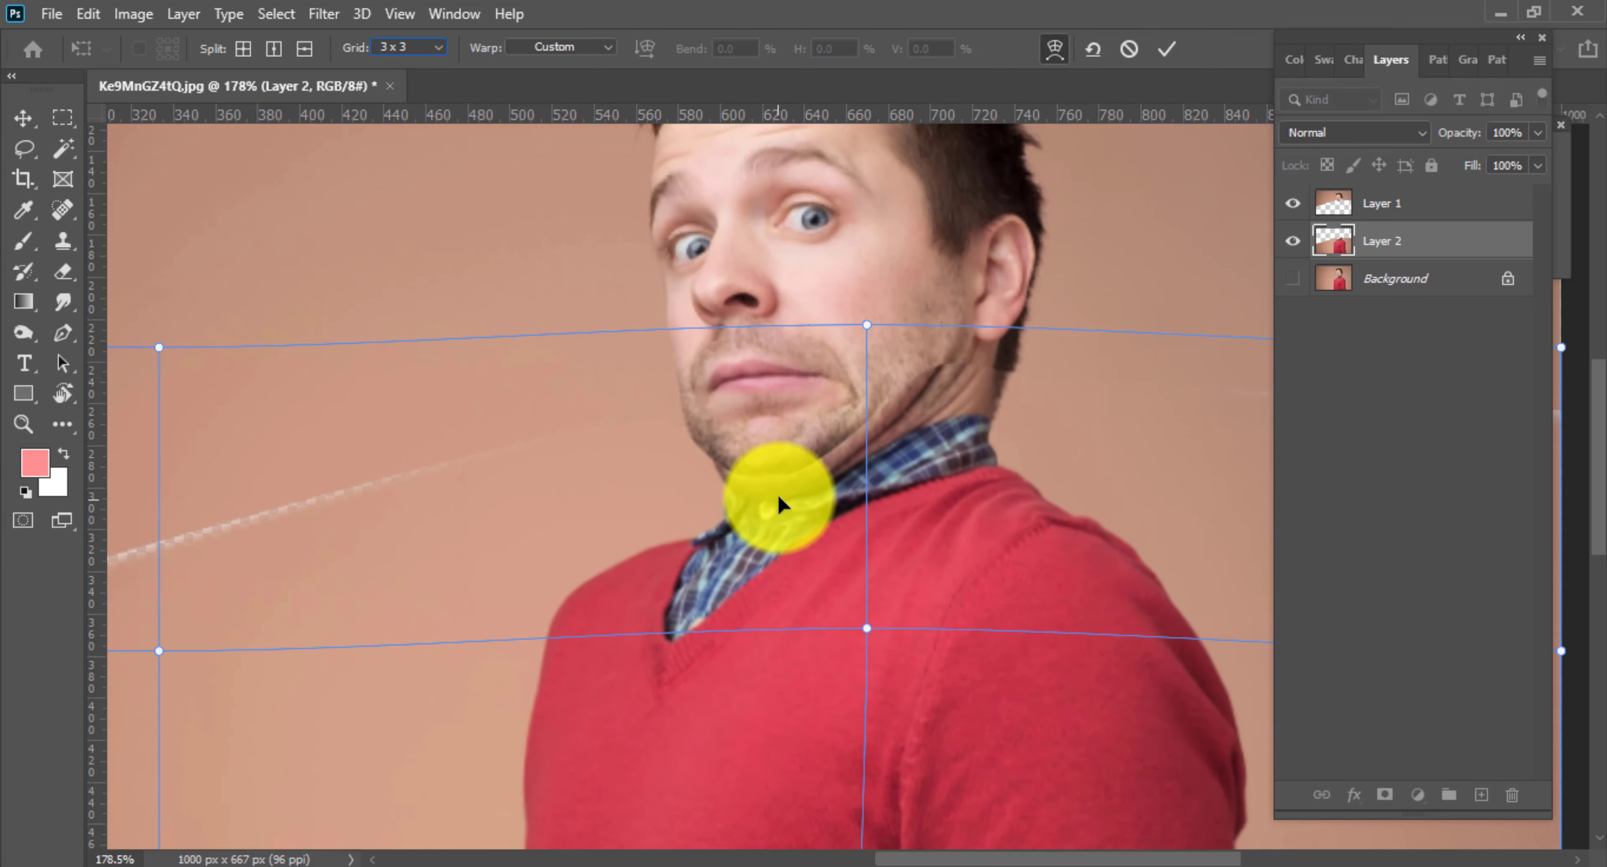
{"action": "mouse_move", "coordinate": [778, 492]}
{"action": "left_mouse_down"}
{"action": "mouse_move", "coordinate": [771, 474]}
{"action": "mouse_move", "coordinate": [968, 502]}
{"action": "mouse_move", "coordinate": [951, 467]}
{"action": "mouse_move", "coordinate": [864, 590]}
{"action": "left_mouse_up"}
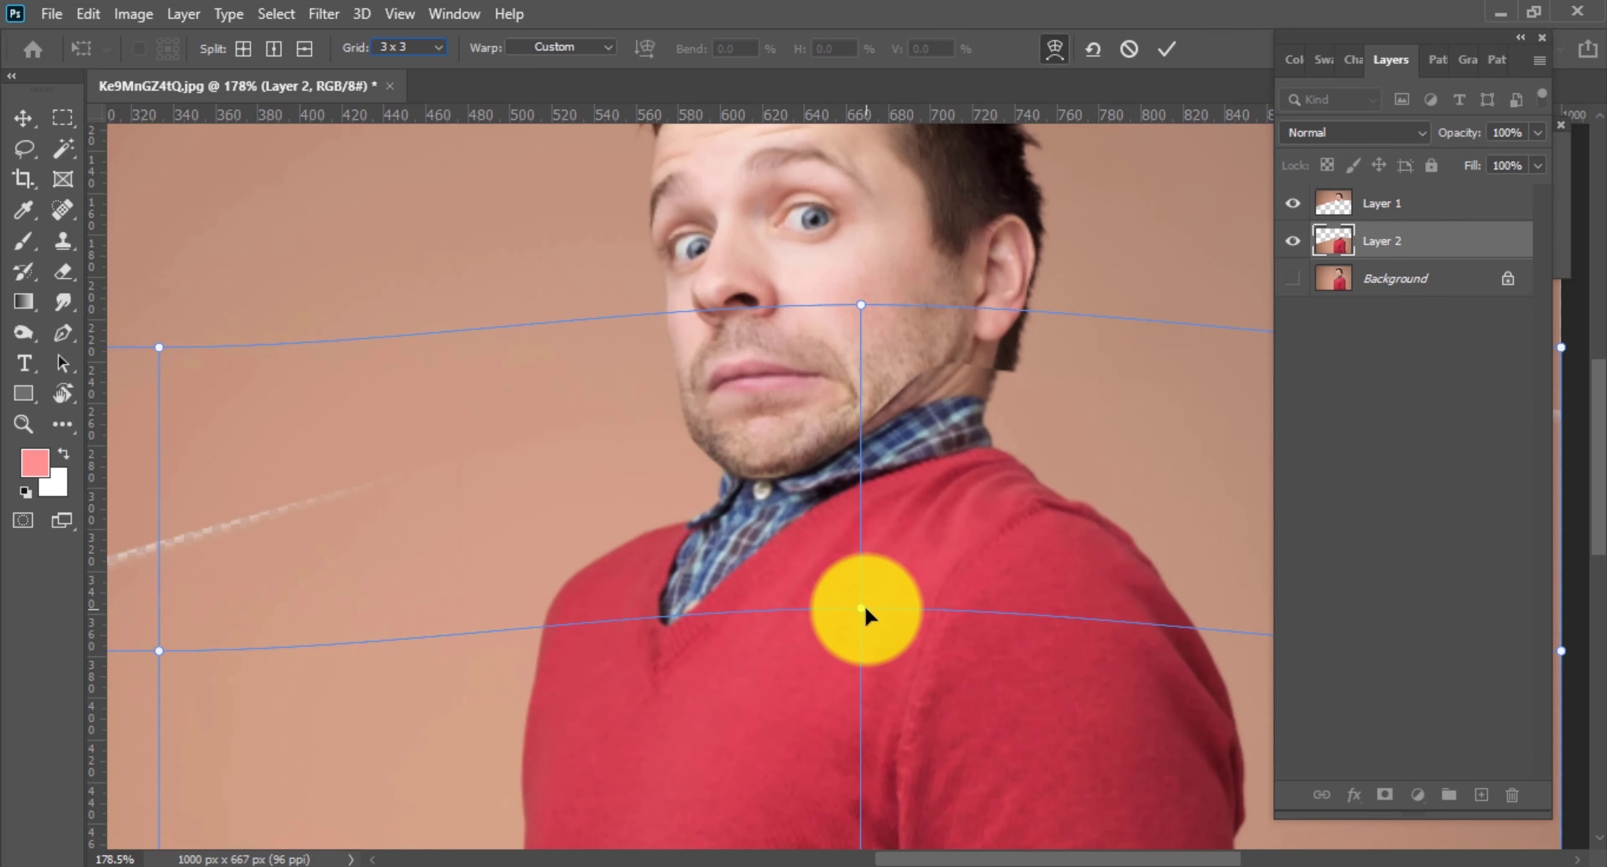
{"action": "left_click_drag", "start_coordinate": [863, 310], "coordinate": [861, 338]}
{"action": "key", "text": "ctrl+z"}
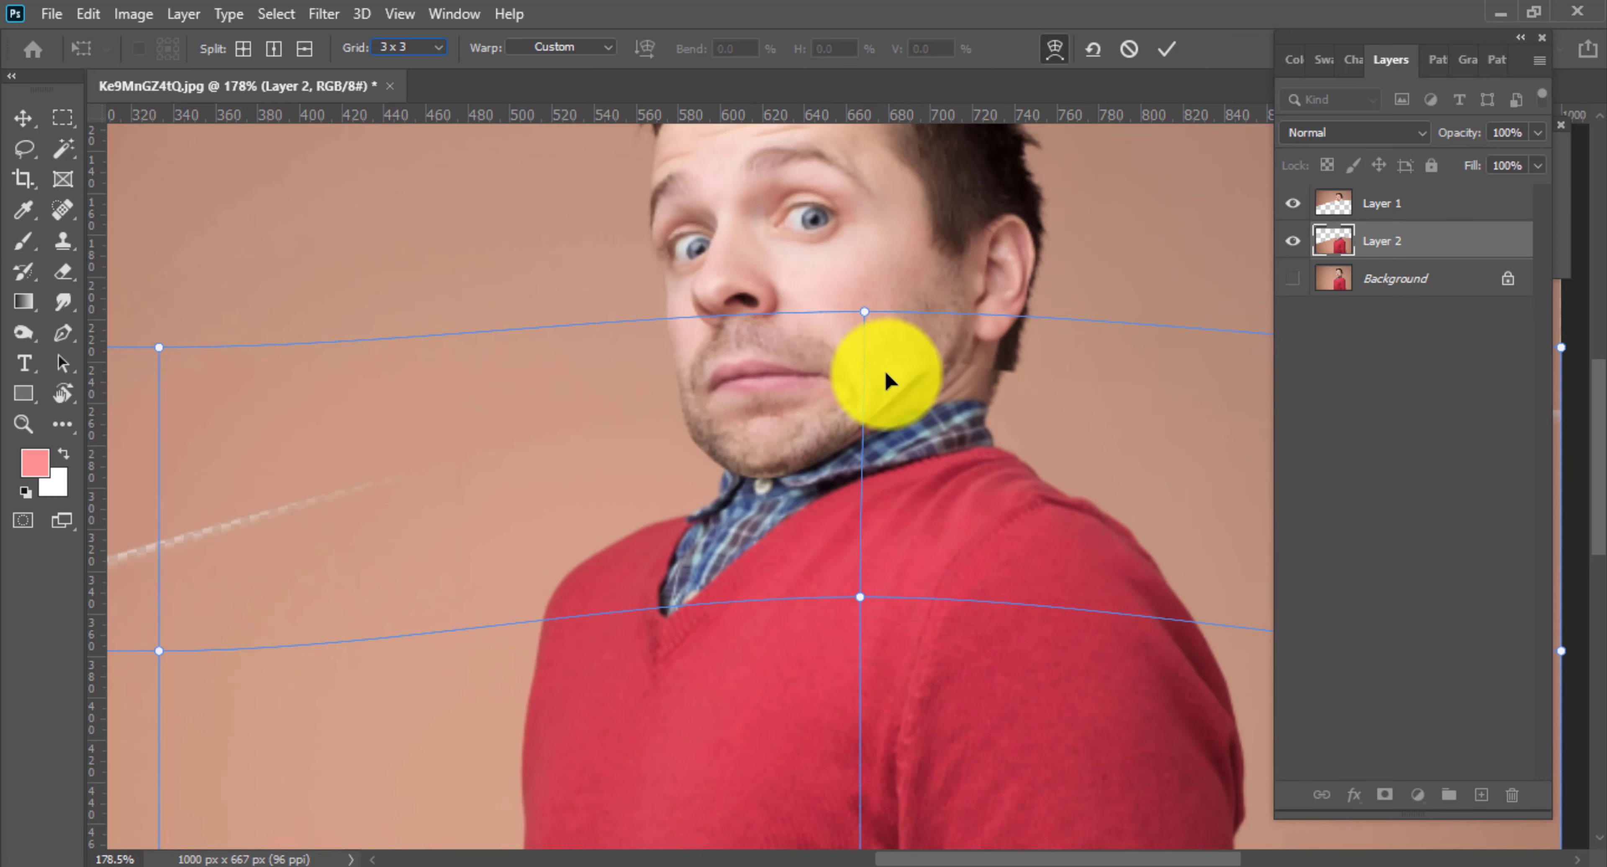
{"action": "left_click_drag", "start_coordinate": [867, 312], "coordinate": [857, 322]}
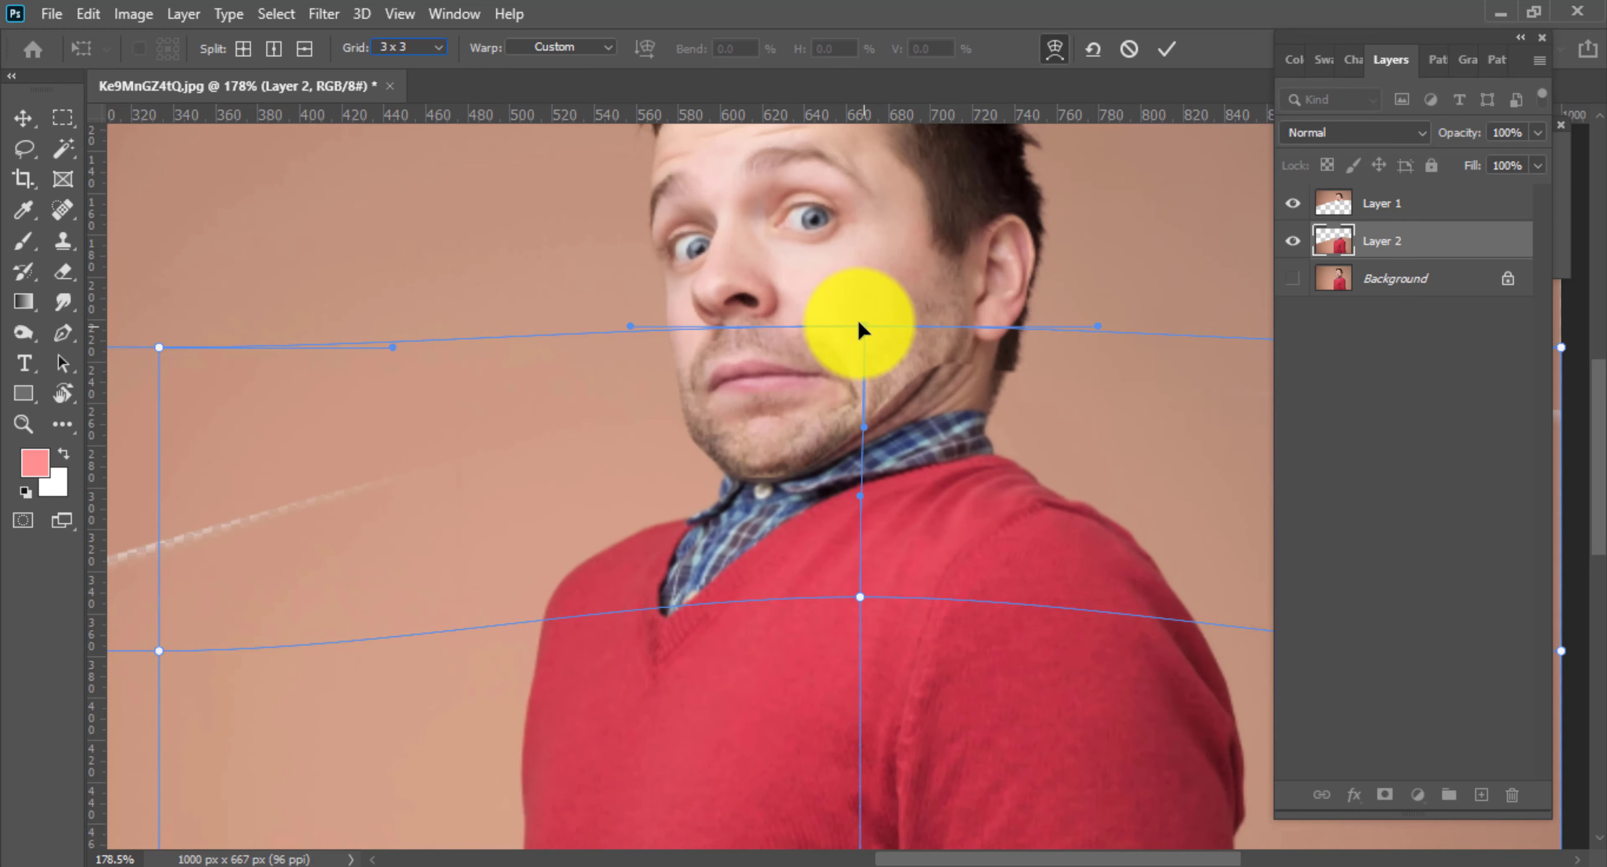
{"action": "mouse_move", "coordinate": [838, 460]}
{"action": "left_mouse_down"}
{"action": "mouse_move", "coordinate": [992, 436]}
{"action": "mouse_move", "coordinate": [991, 418]}
{"action": "left_mouse_up"}
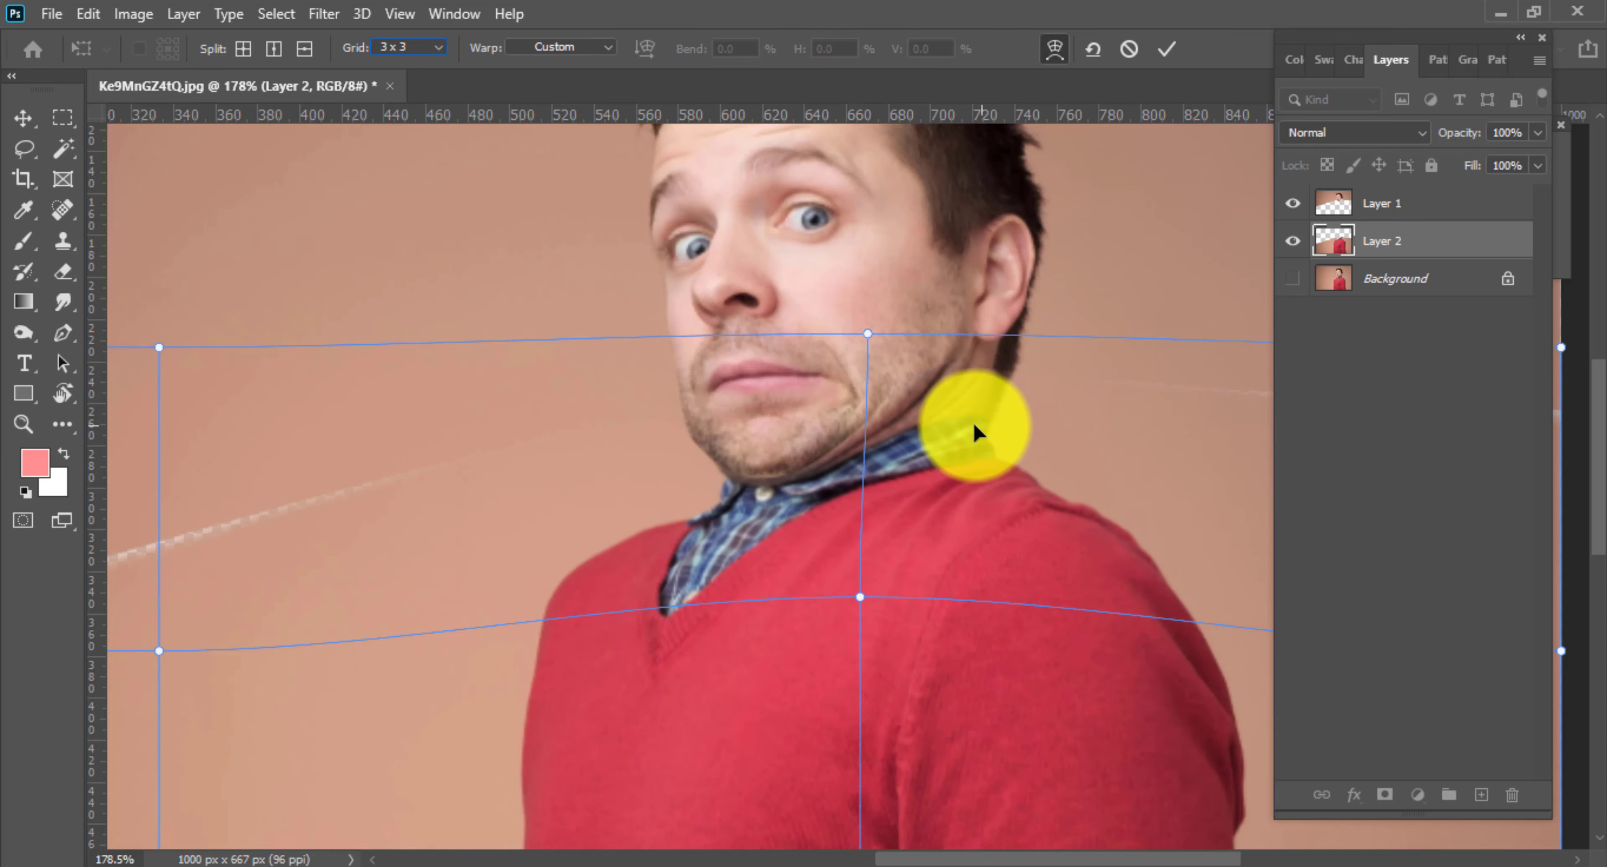
{"action": "scroll", "coordinate": [936, 449], "scroll_direction": "down", "scroll_amount": 2}
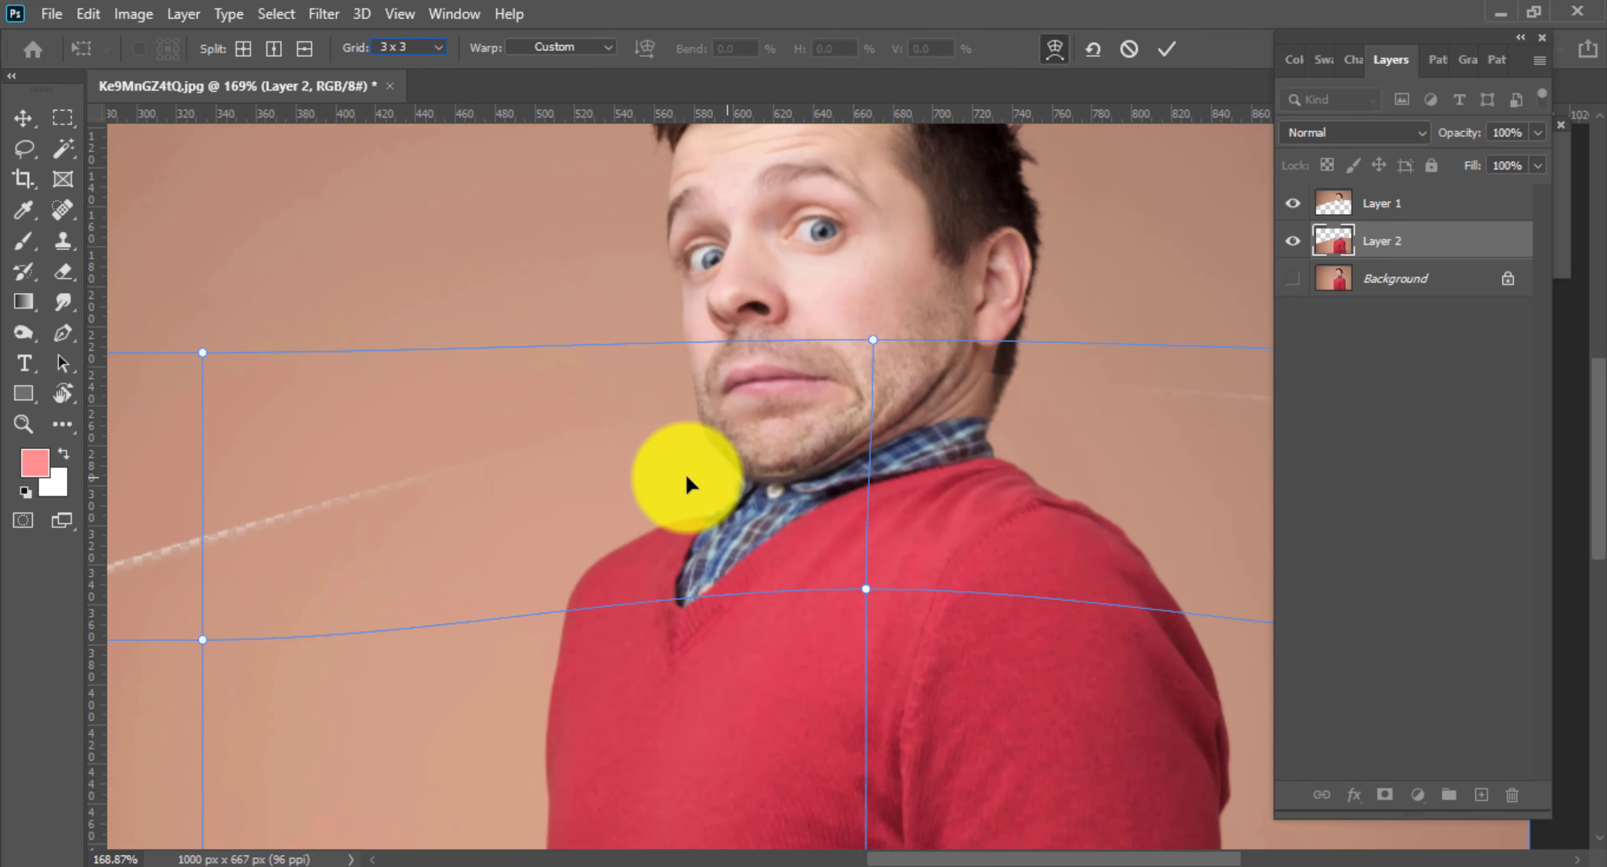
{"action": "scroll", "coordinate": [736, 473], "scroll_direction": "up", "scroll_amount": 2}
{"action": "scroll", "coordinate": [774, 479], "scroll_direction": "up", "scroll_amount": 1}
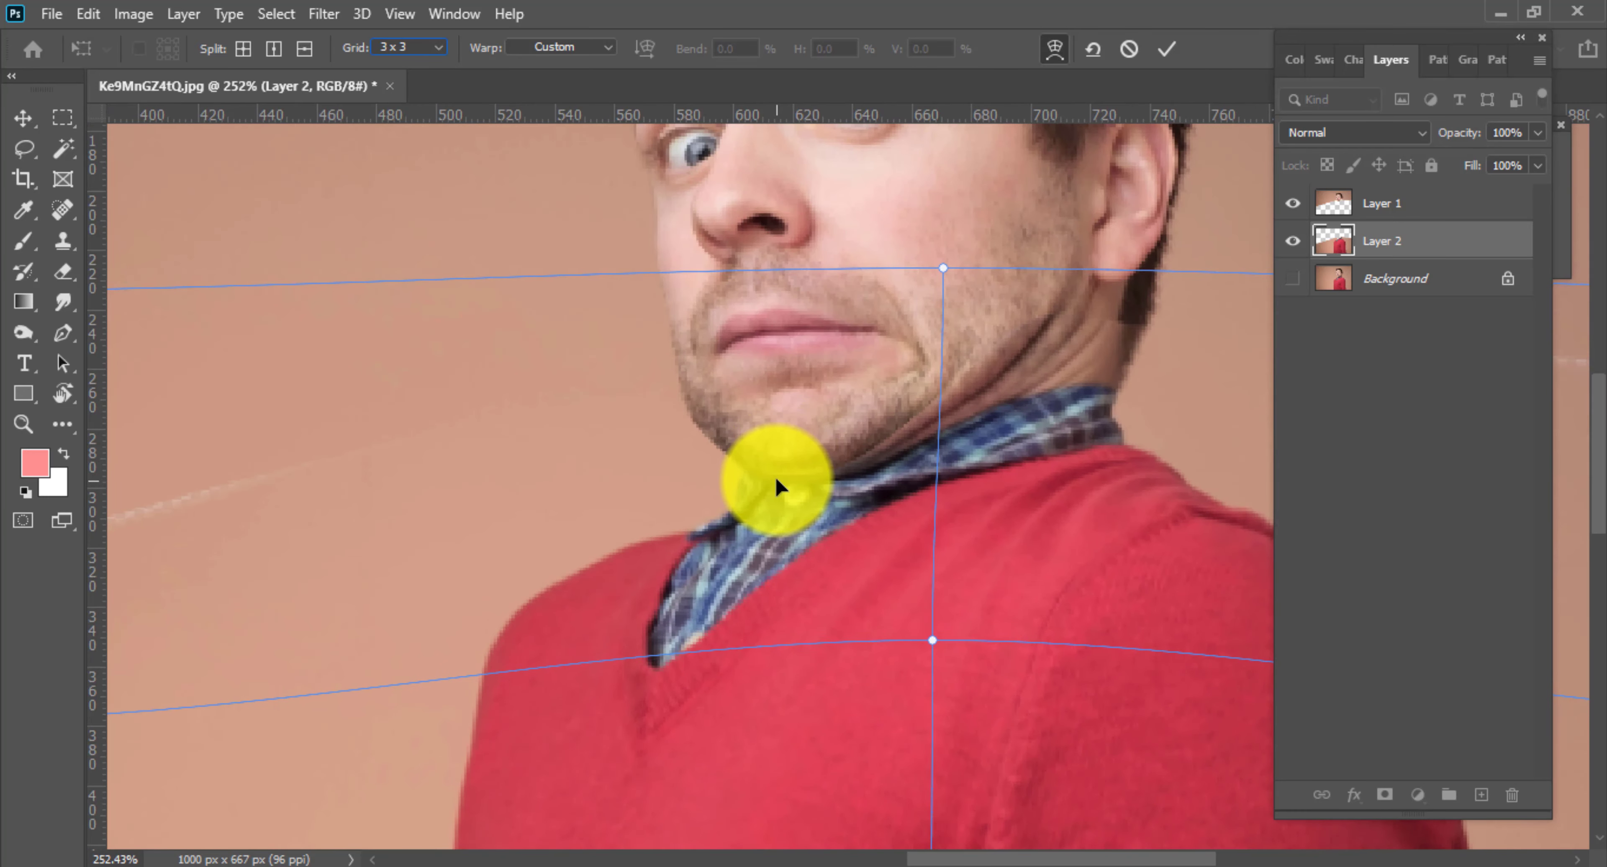
Step: Fine-tune the chin and collar contour, then commit the 3x3 warp
{"action": "left_click_drag", "start_coordinate": [772, 476], "coordinate": [788, 480]}
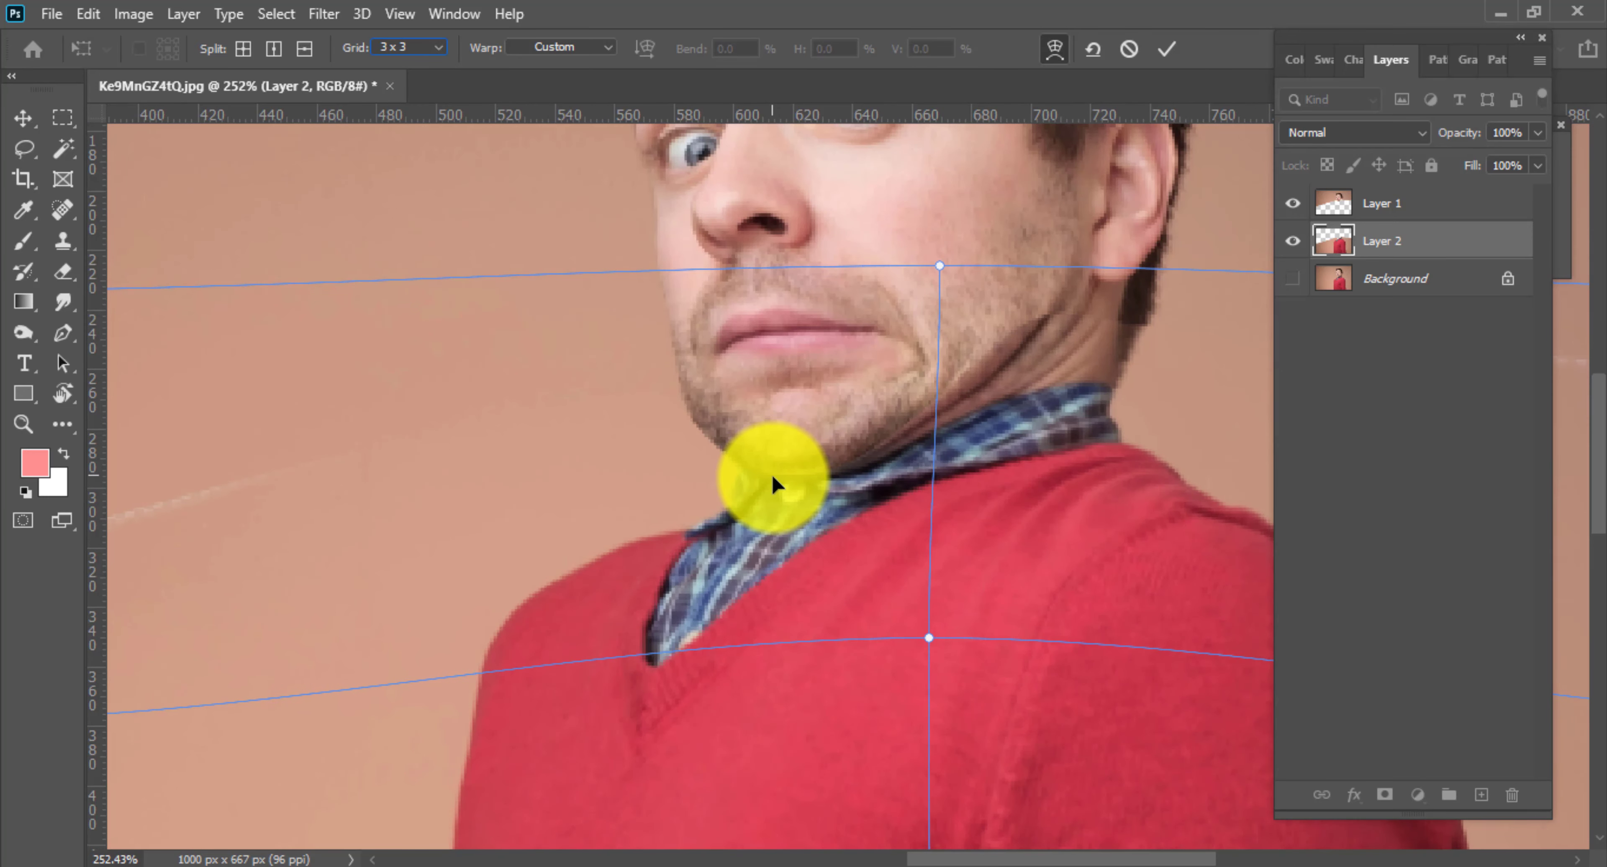
{"action": "scroll", "coordinate": [785, 473], "scroll_direction": "down", "scroll_amount": 2}
{"action": "scroll", "coordinate": [825, 485], "scroll_direction": "right", "scroll_amount": 2}
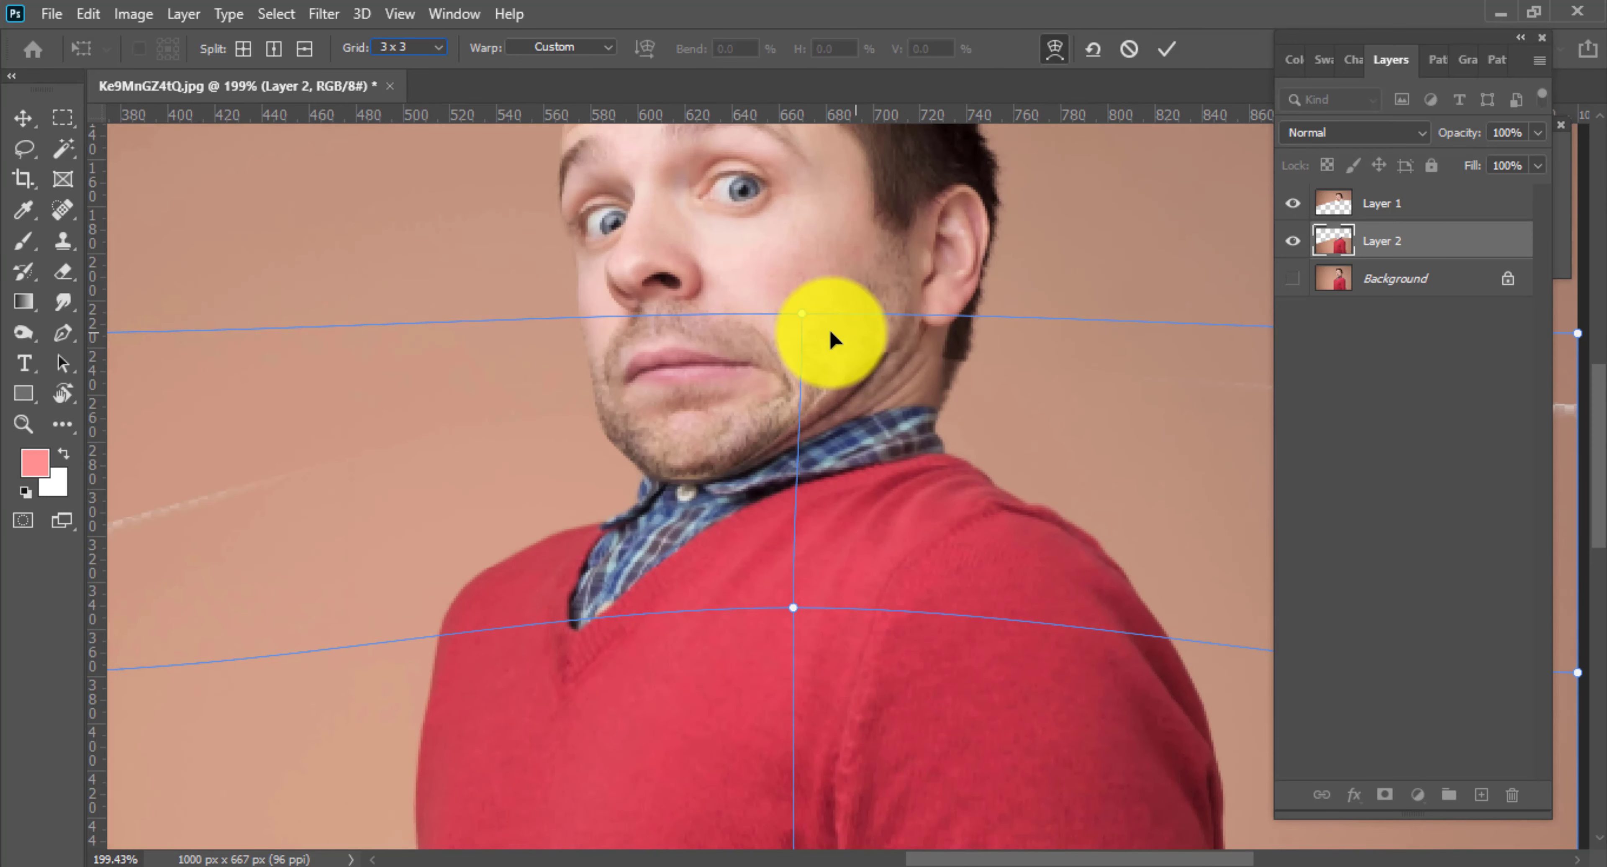
{"action": "left_click_drag", "start_coordinate": [802, 318], "coordinate": [806, 322]}
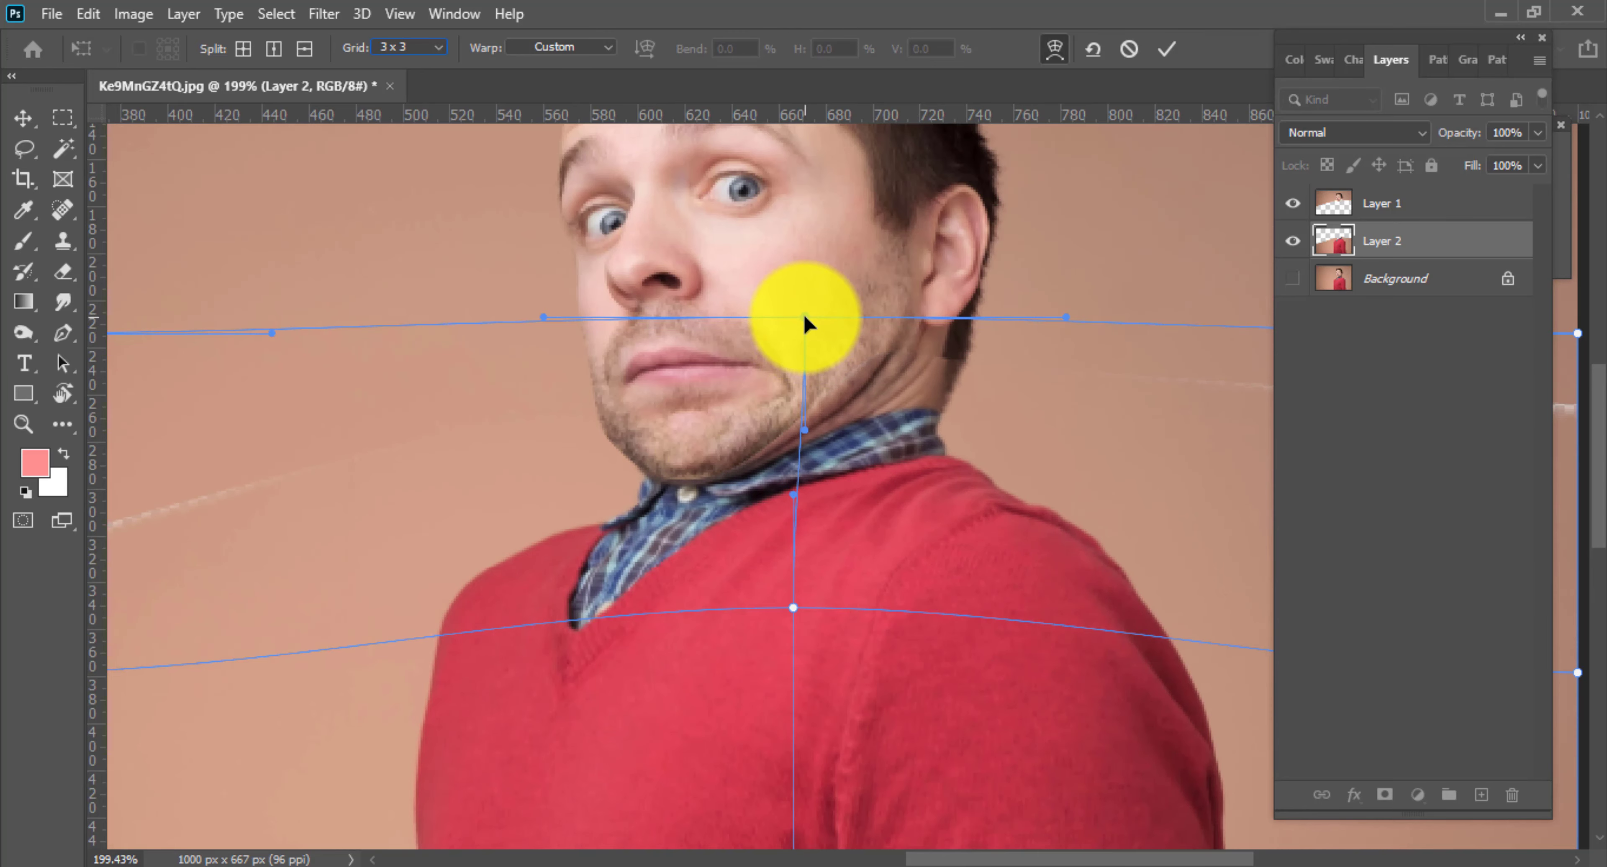
{"action": "scroll", "coordinate": [802, 312], "scroll_direction": "down", "scroll_amount": 2}
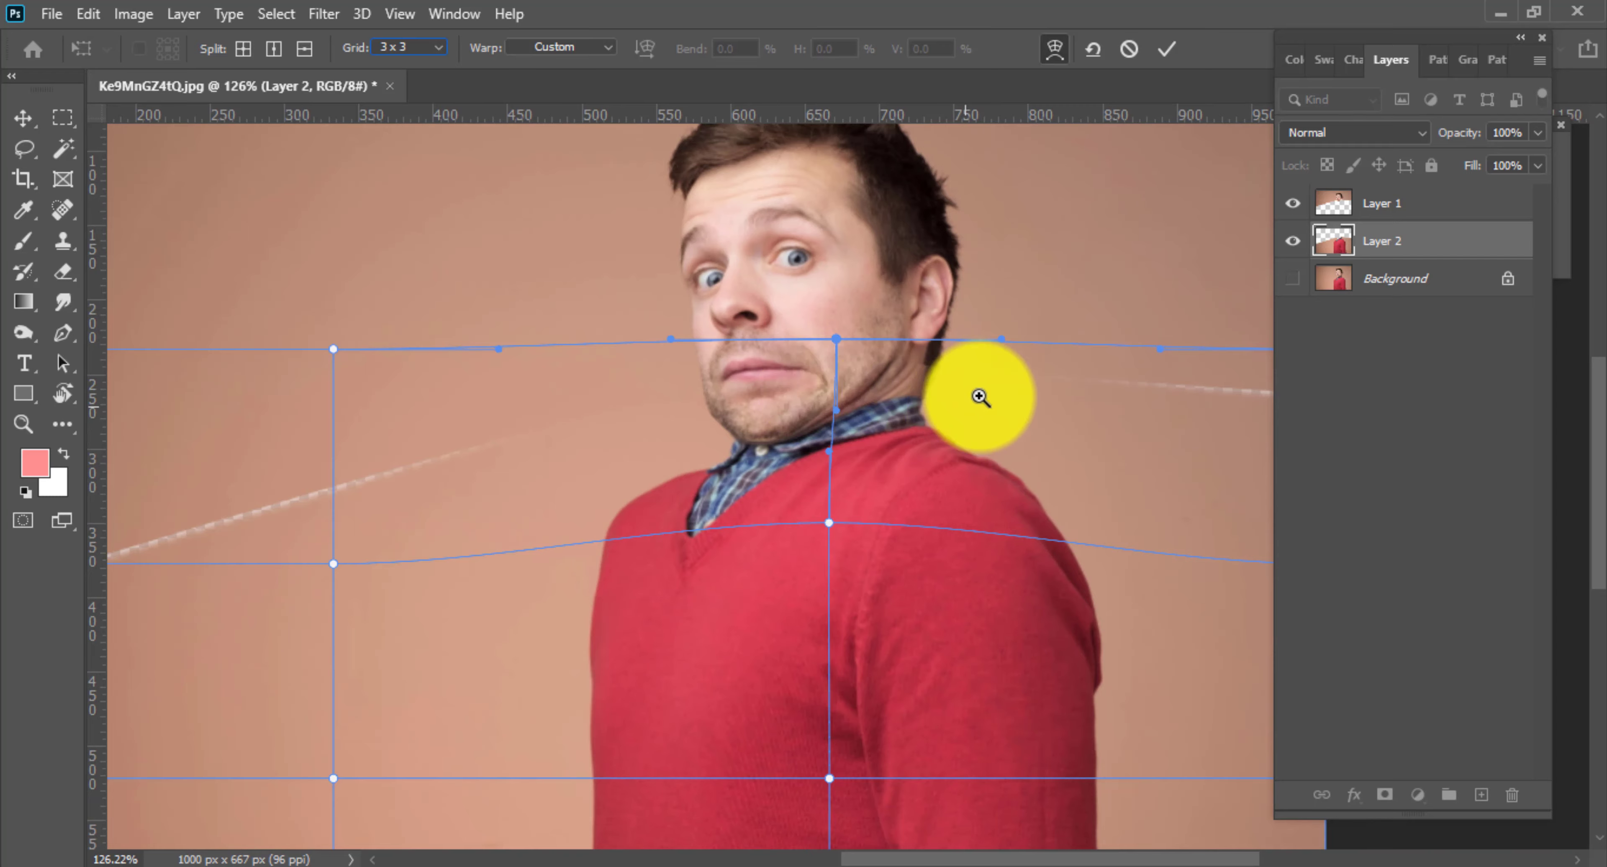
{"action": "scroll", "coordinate": [967, 401], "scroll_direction": "up", "scroll_amount": 2}
{"action": "left_click", "coordinate": [1002, 325]}
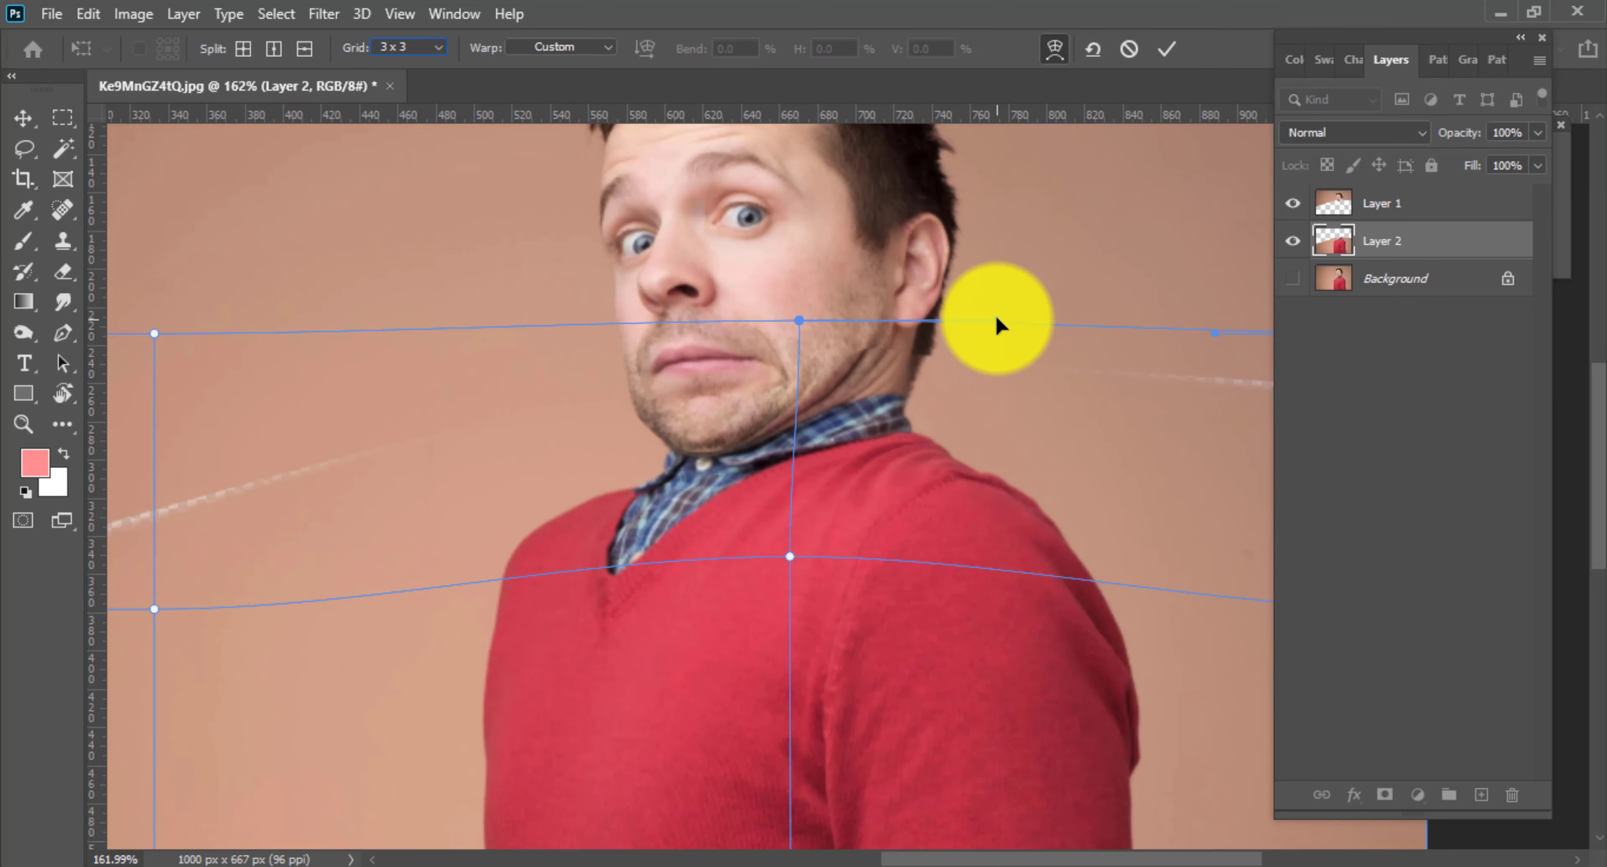
{"action": "scroll", "coordinate": [979, 330], "scroll_direction": "down", "scroll_amount": 2}
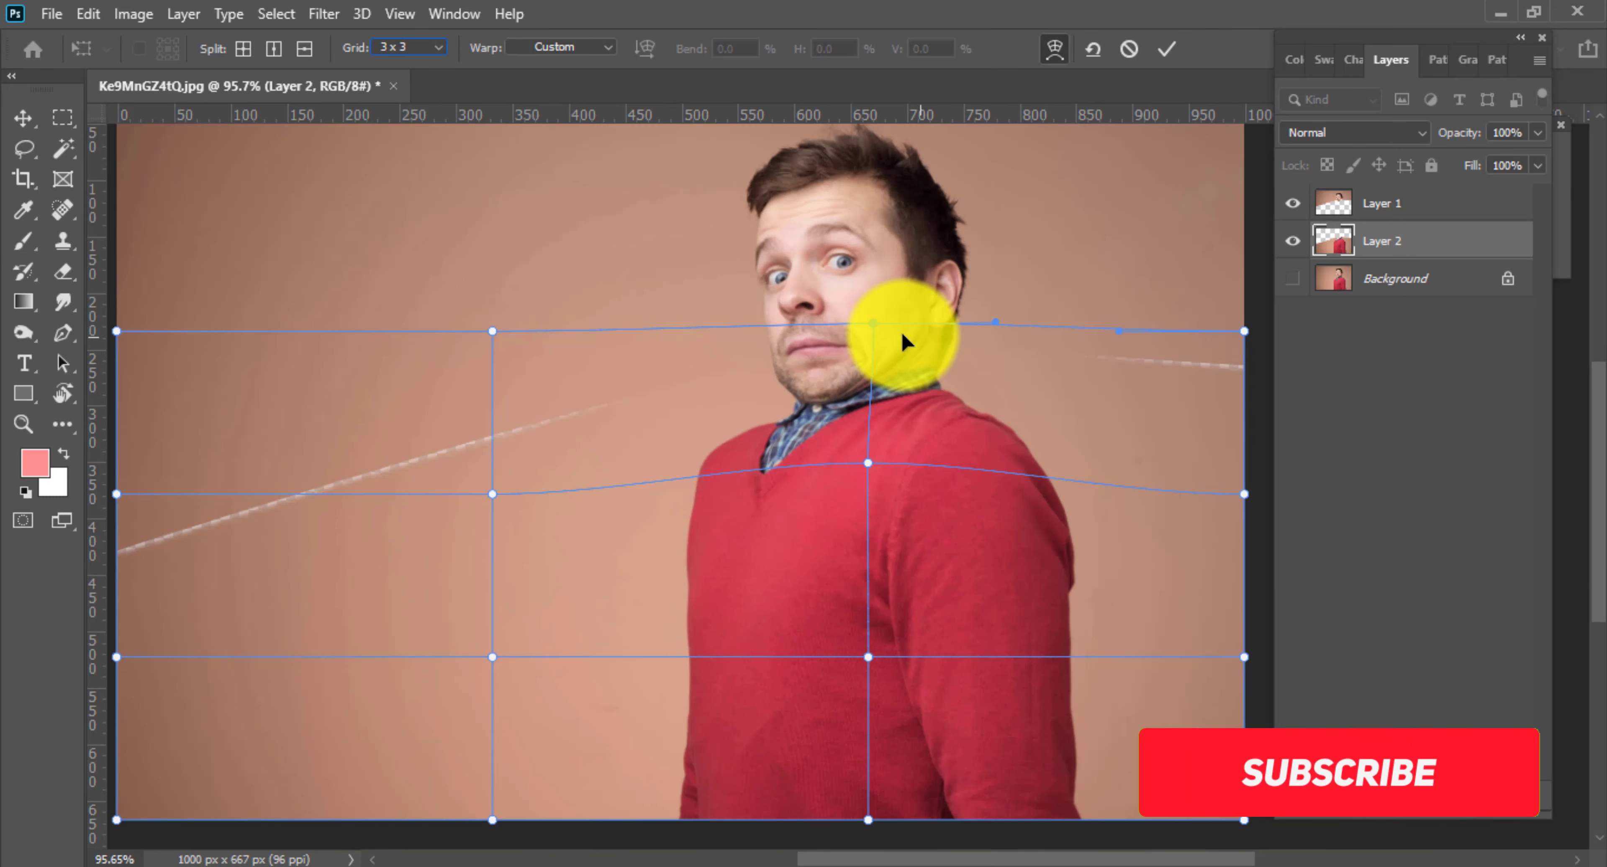
{"action": "scroll", "coordinate": [997, 387], "scroll_direction": "down", "scroll_amount": 1}
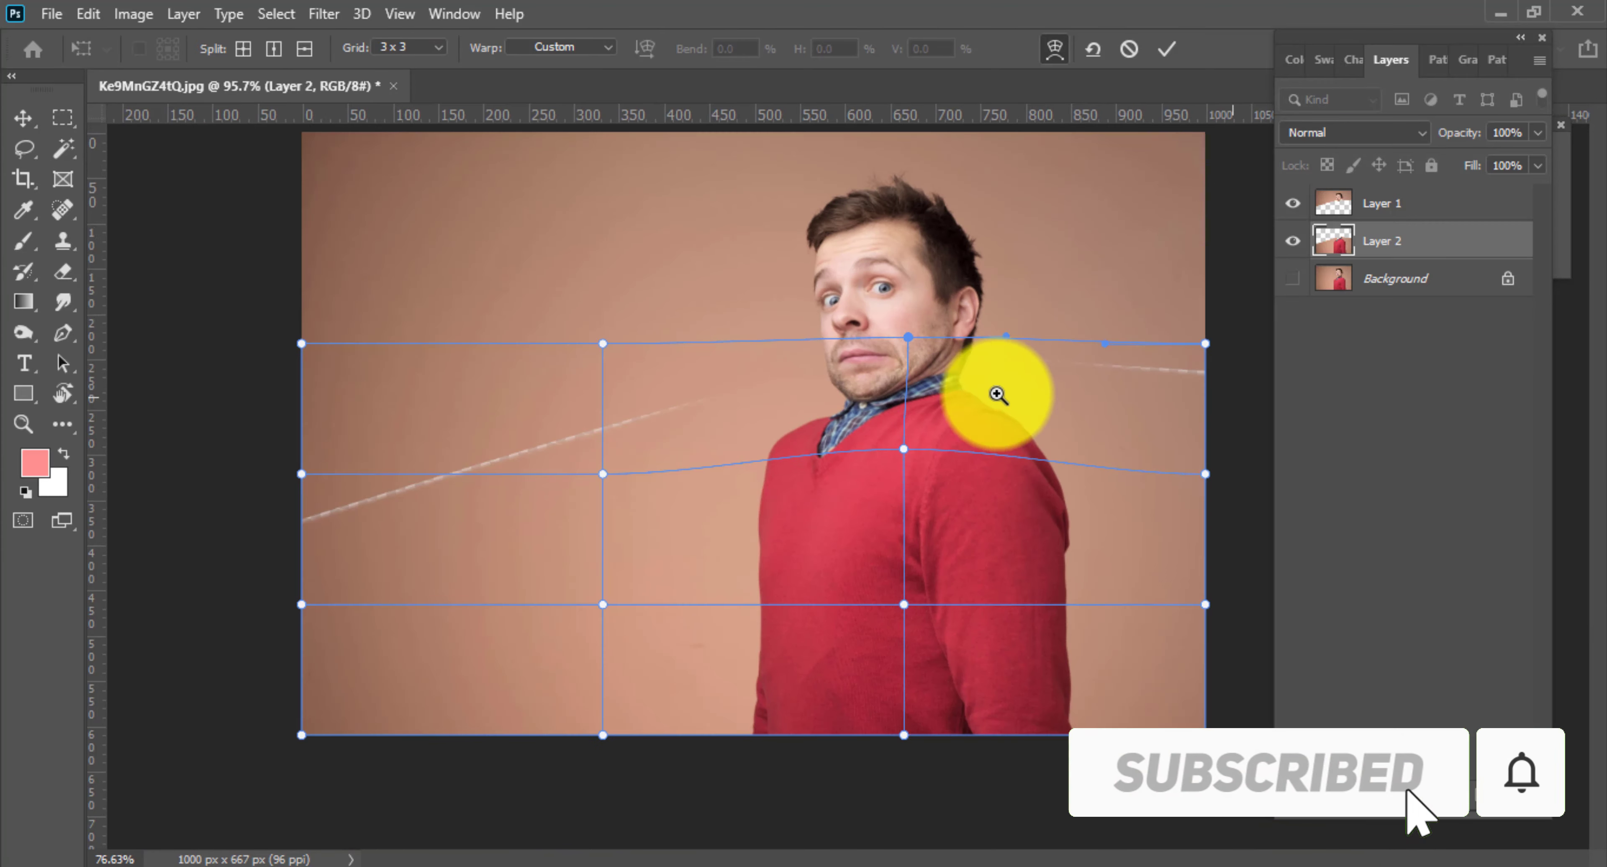
{"action": "scroll", "coordinate": [972, 358], "scroll_direction": "up", "scroll_amount": 2}
{"action": "left_click", "coordinate": [1166, 50]}
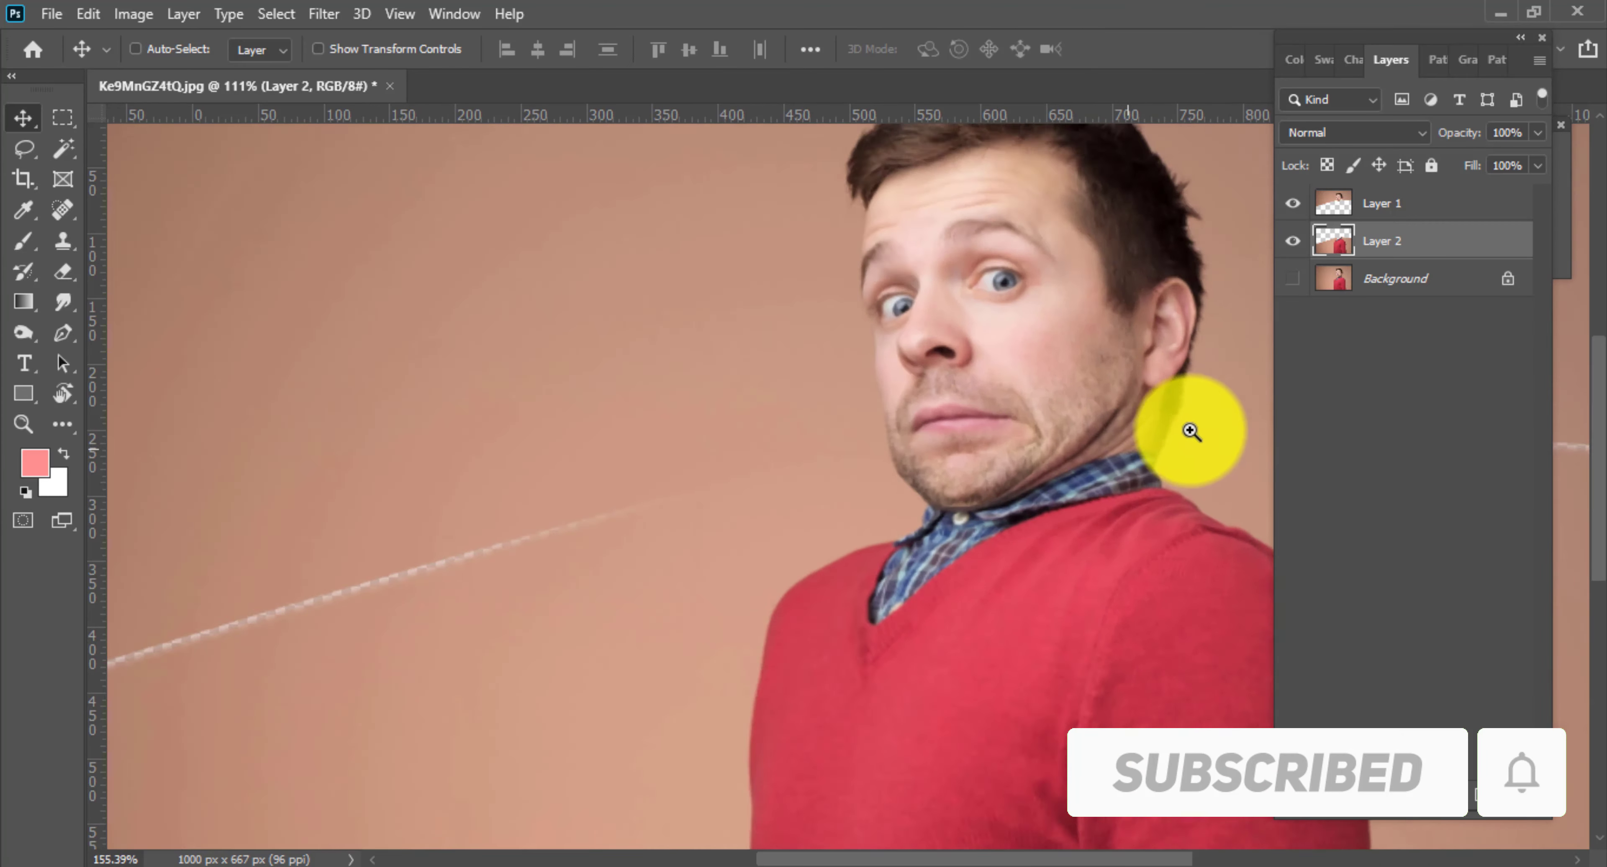
Step: Add a new empty Layer 3 above Layer 1
{"action": "scroll", "coordinate": [1184, 434], "scroll_direction": "up", "scroll_amount": 2}
{"action": "scroll", "coordinate": [1011, 413], "scroll_direction": "up", "scroll_amount": 2}
{"action": "scroll", "coordinate": [962, 409], "scroll_direction": "down", "scroll_amount": 4}
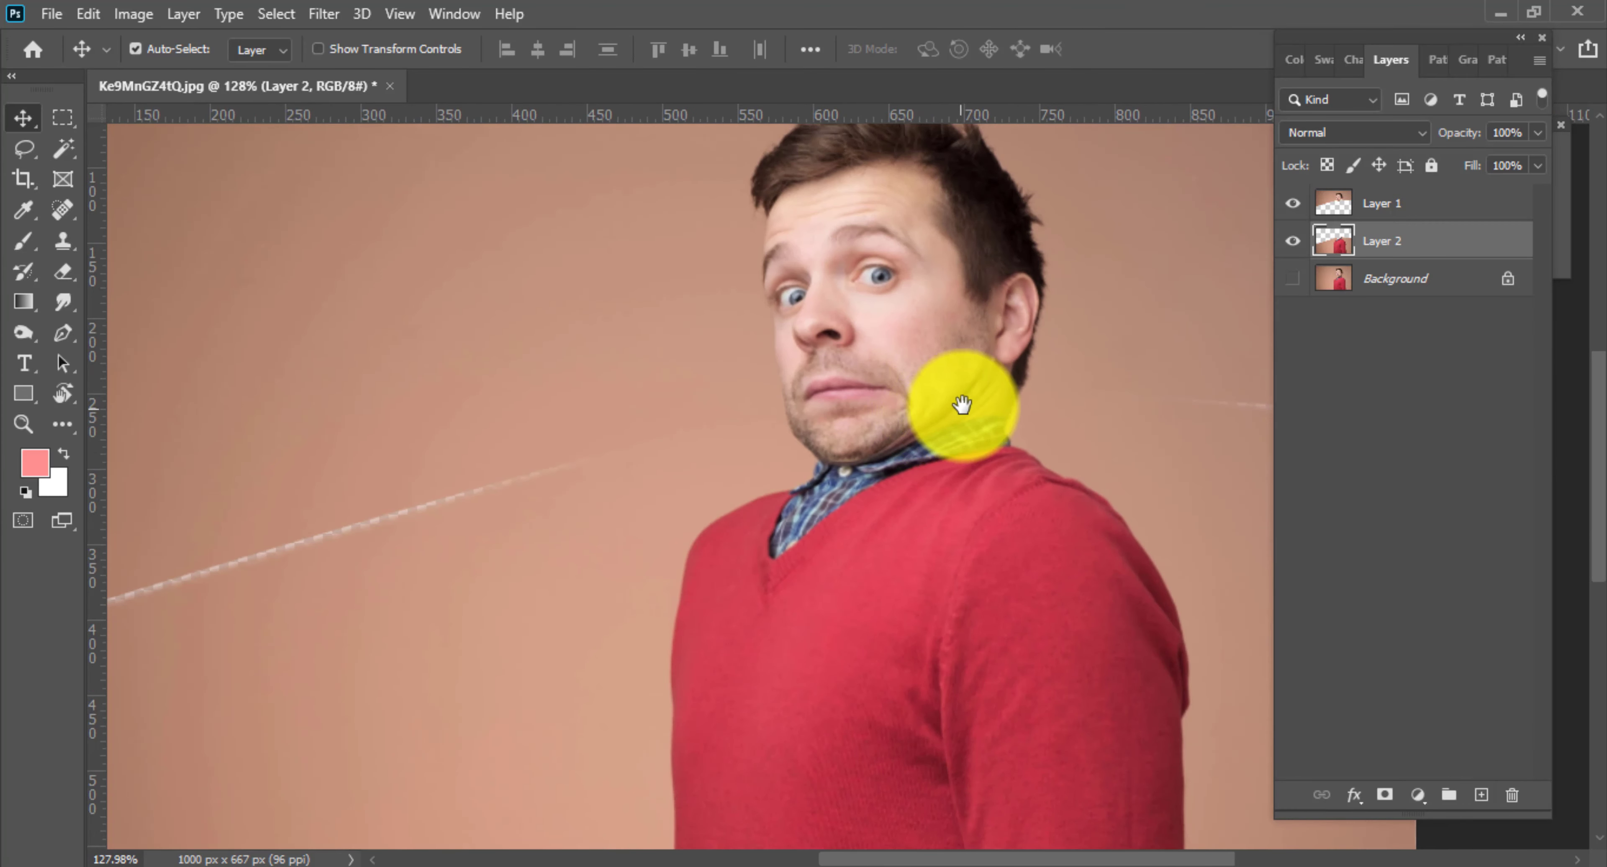
{"action": "scroll", "coordinate": [1048, 390], "scroll_direction": "up", "scroll_amount": 1}
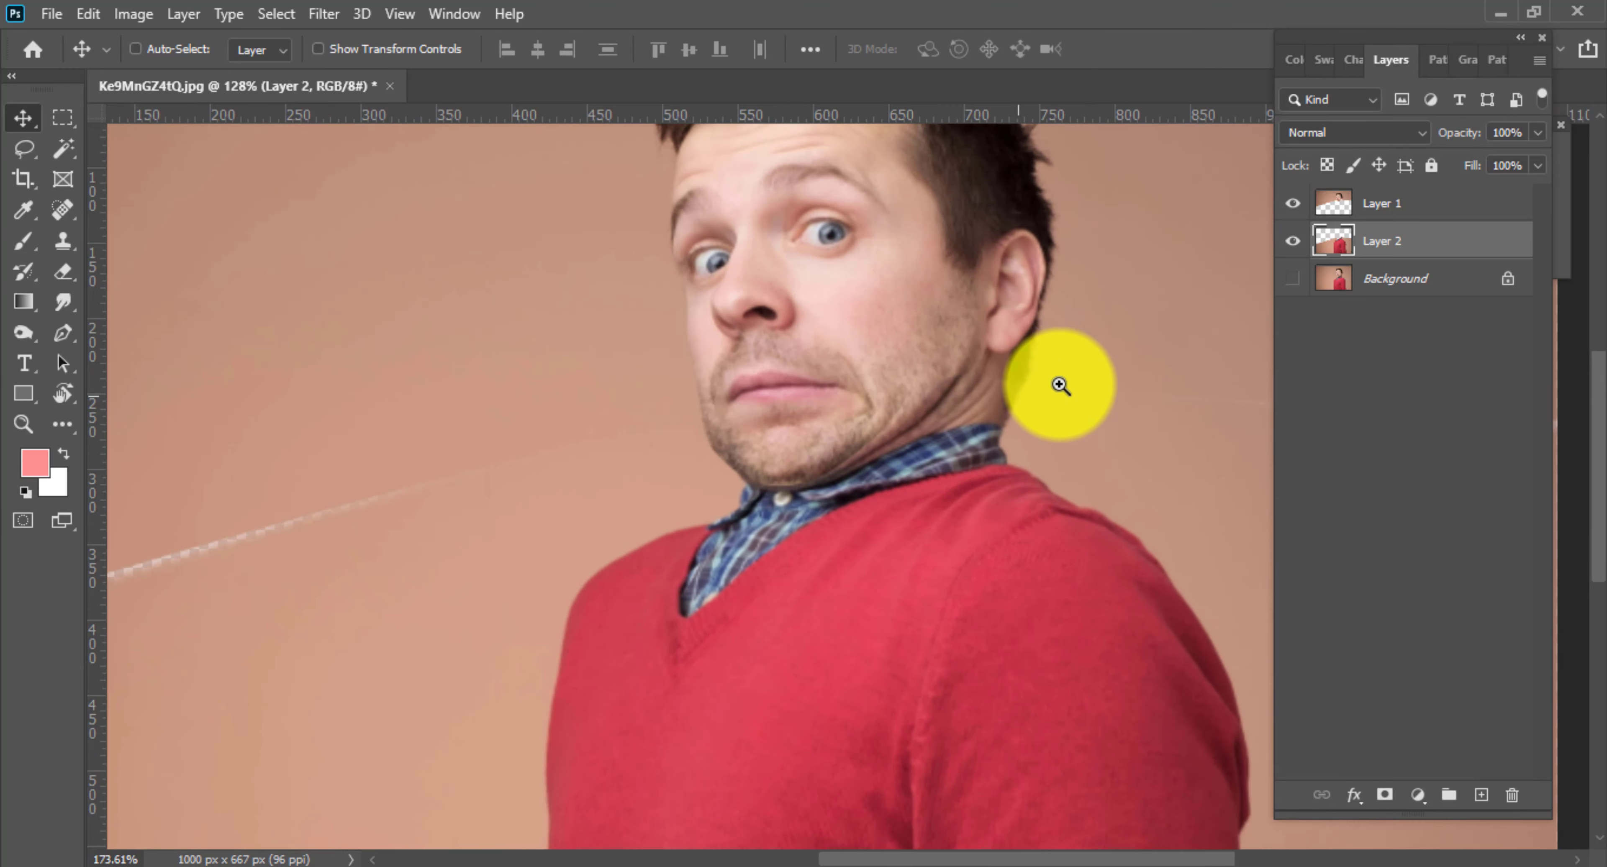
{"action": "left_click", "coordinate": [1382, 204]}
{"action": "left_click", "coordinate": [1482, 795]}
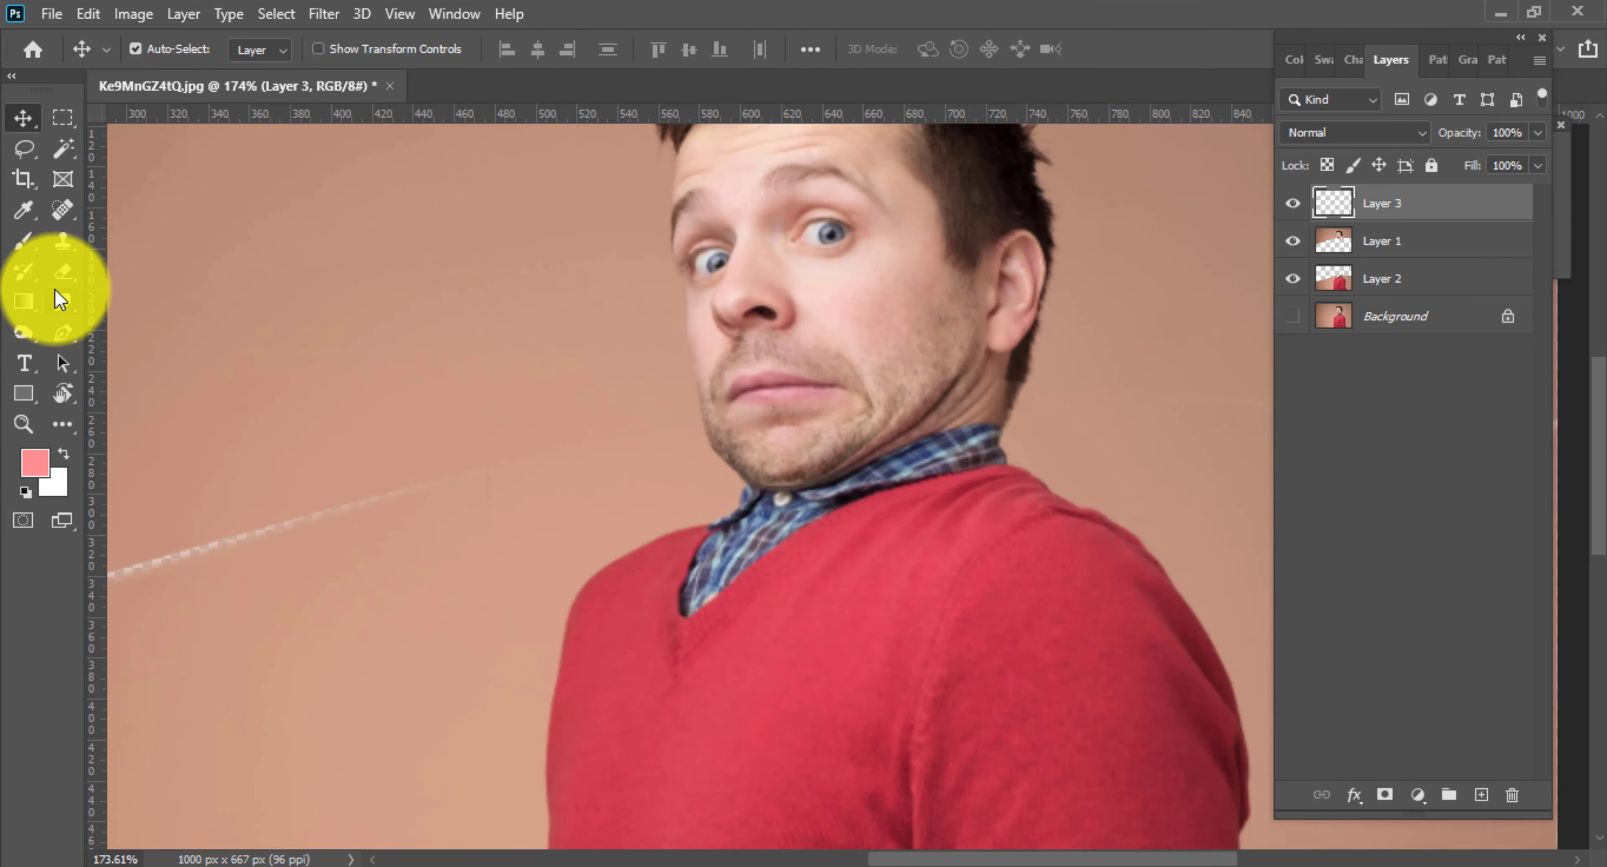
Step: Choose the Clone Stamp with Sample set to All Layers
{"action": "left_click", "coordinate": [61, 247]}
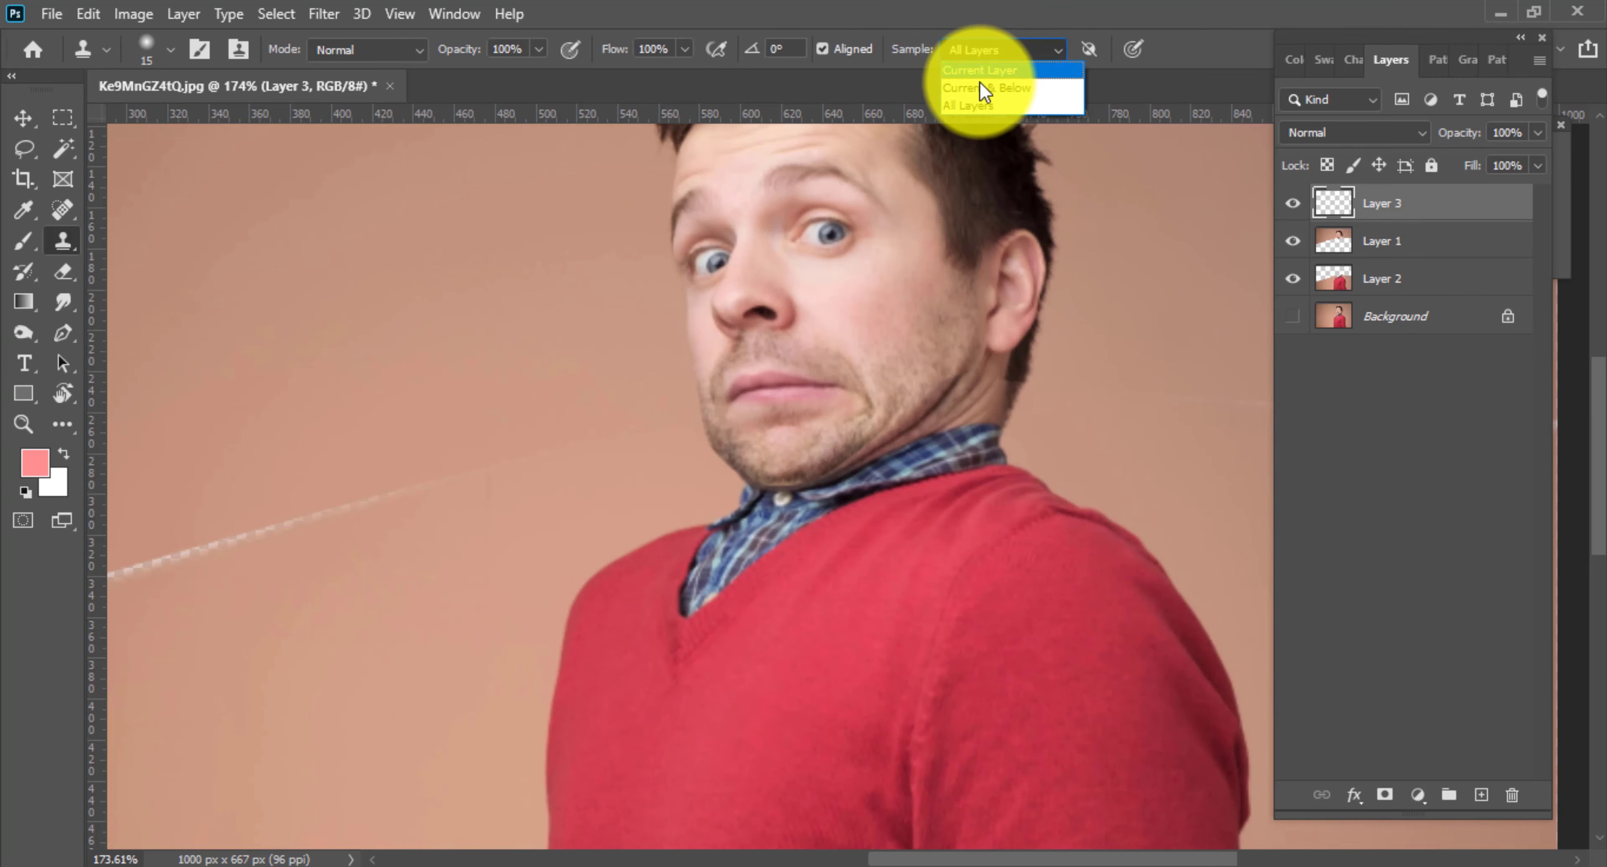
{"action": "left_click", "coordinate": [990, 70]}
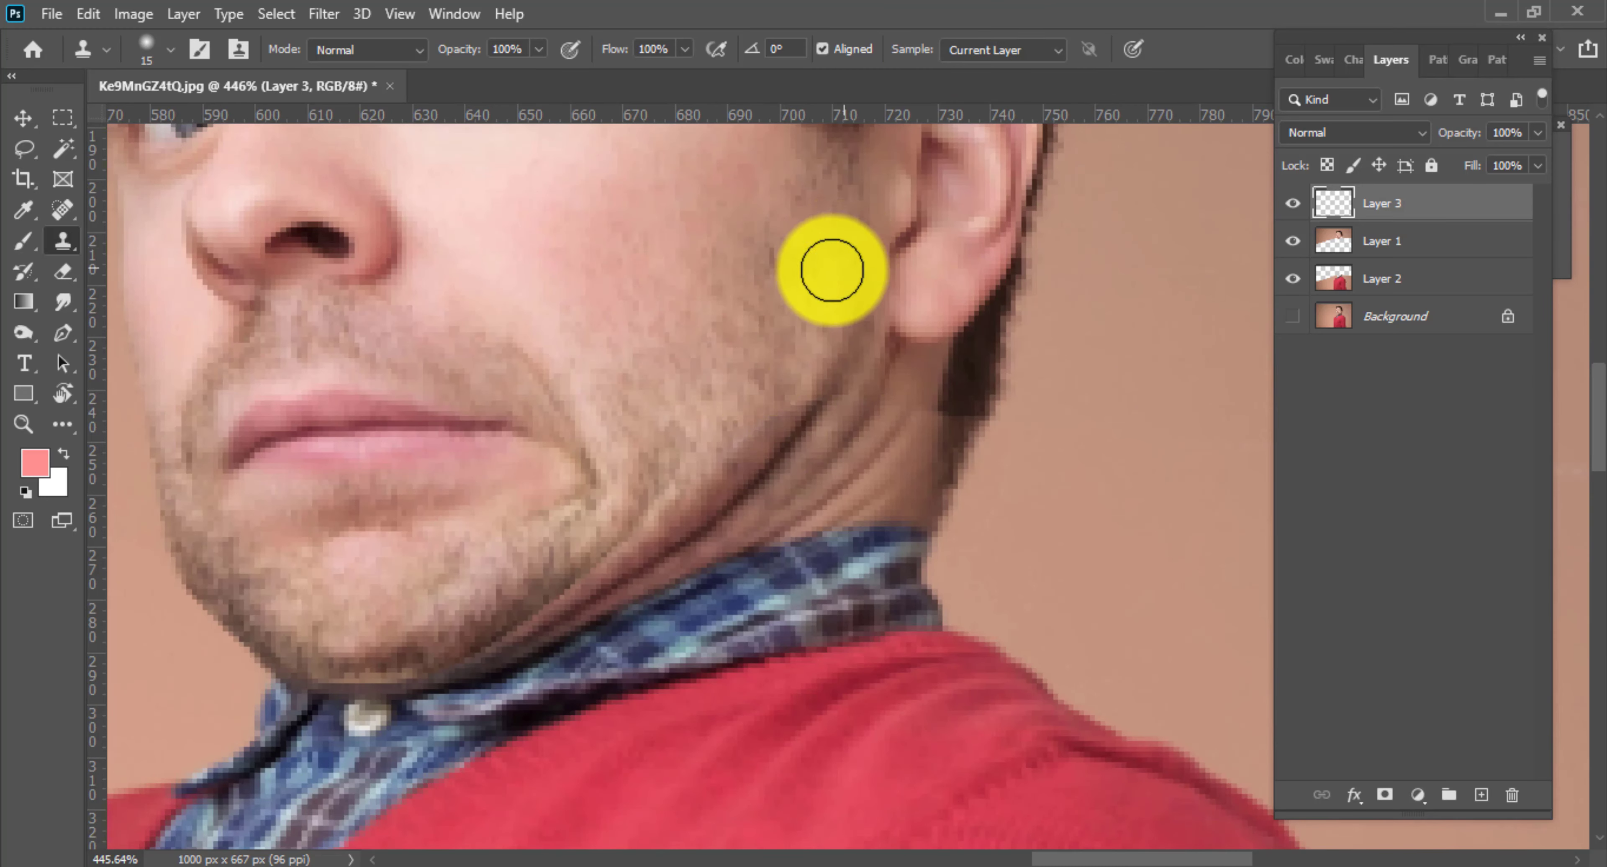
{"action": "left_click", "coordinate": [979, 51]}
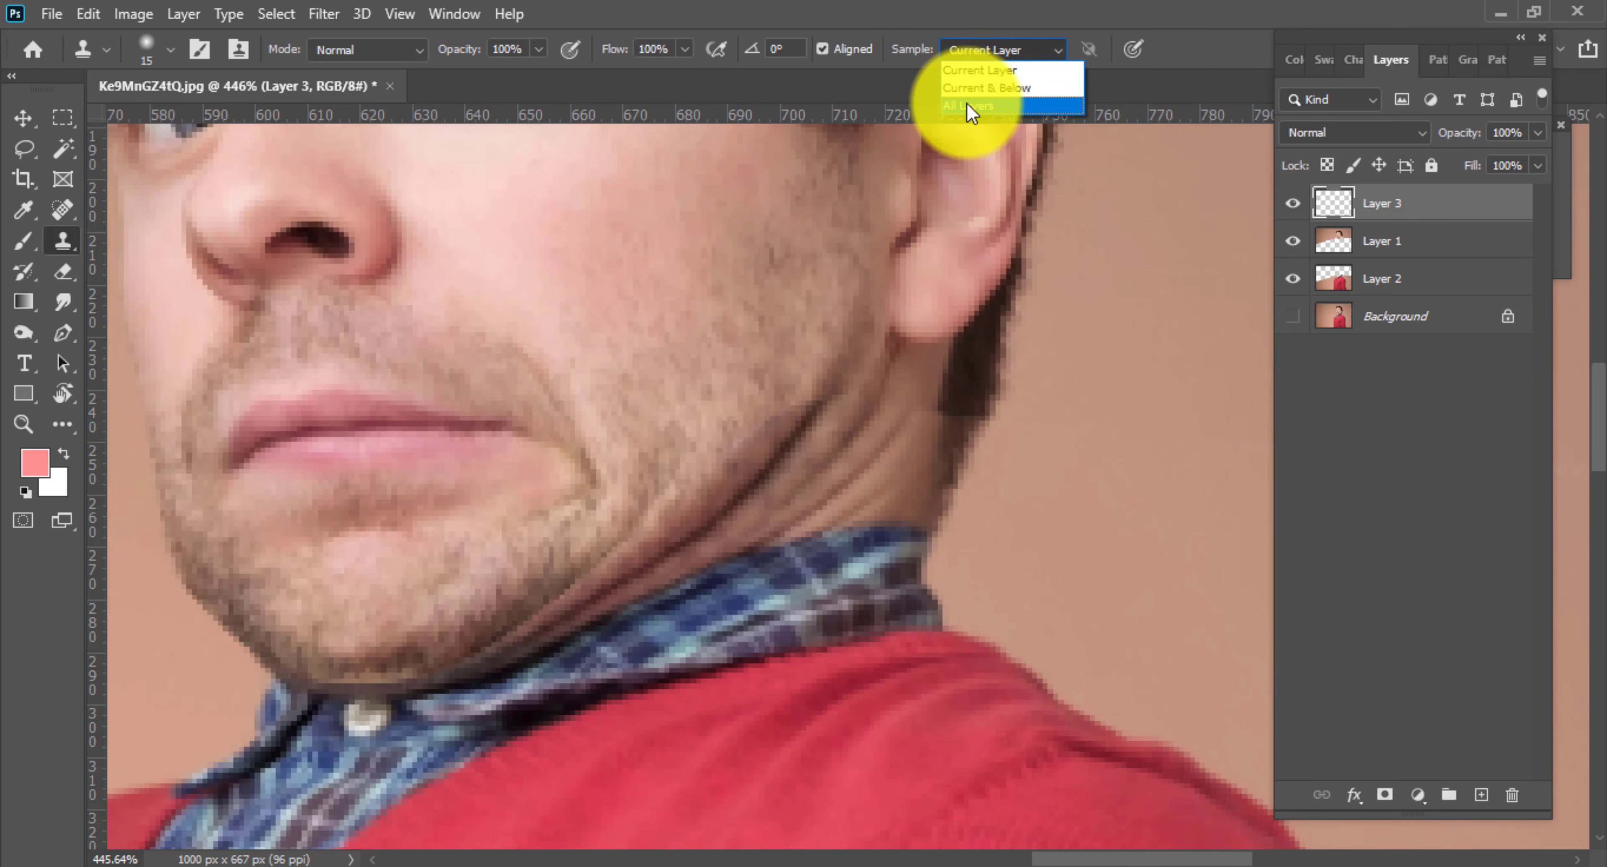
{"action": "left_click", "coordinate": [968, 104]}
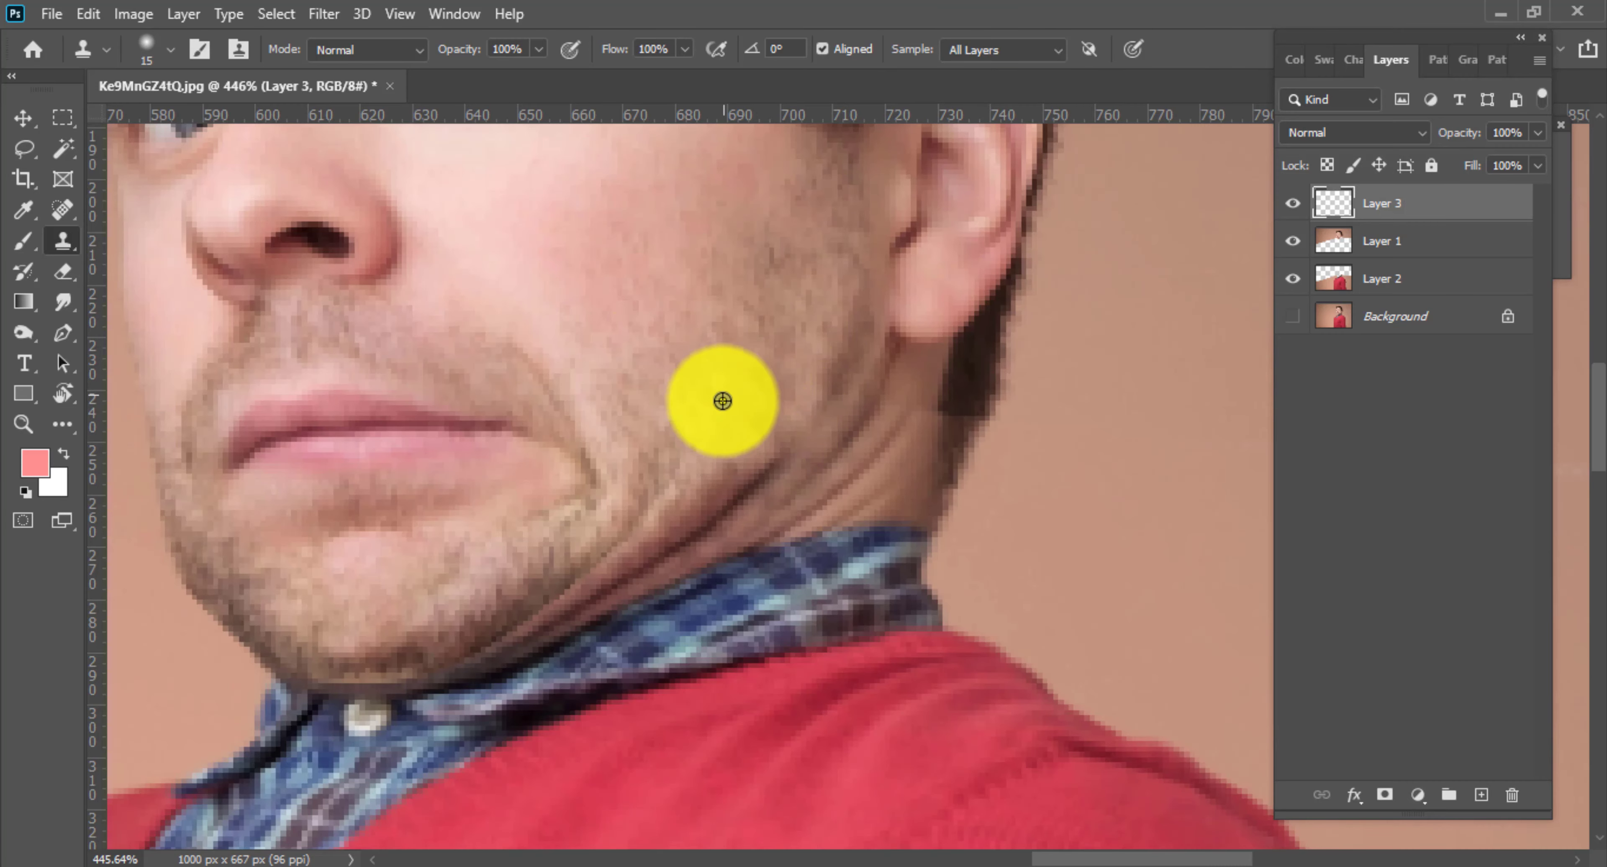
{"action": "scroll", "coordinate": [737, 461], "scroll_direction": "down", "scroll_amount": 1}
Step: Sample just below the ear, set the brush to 15 px, and hide Layer 1 to check
{"action": "left_click", "coordinate": [921, 383], "text": "alt"}
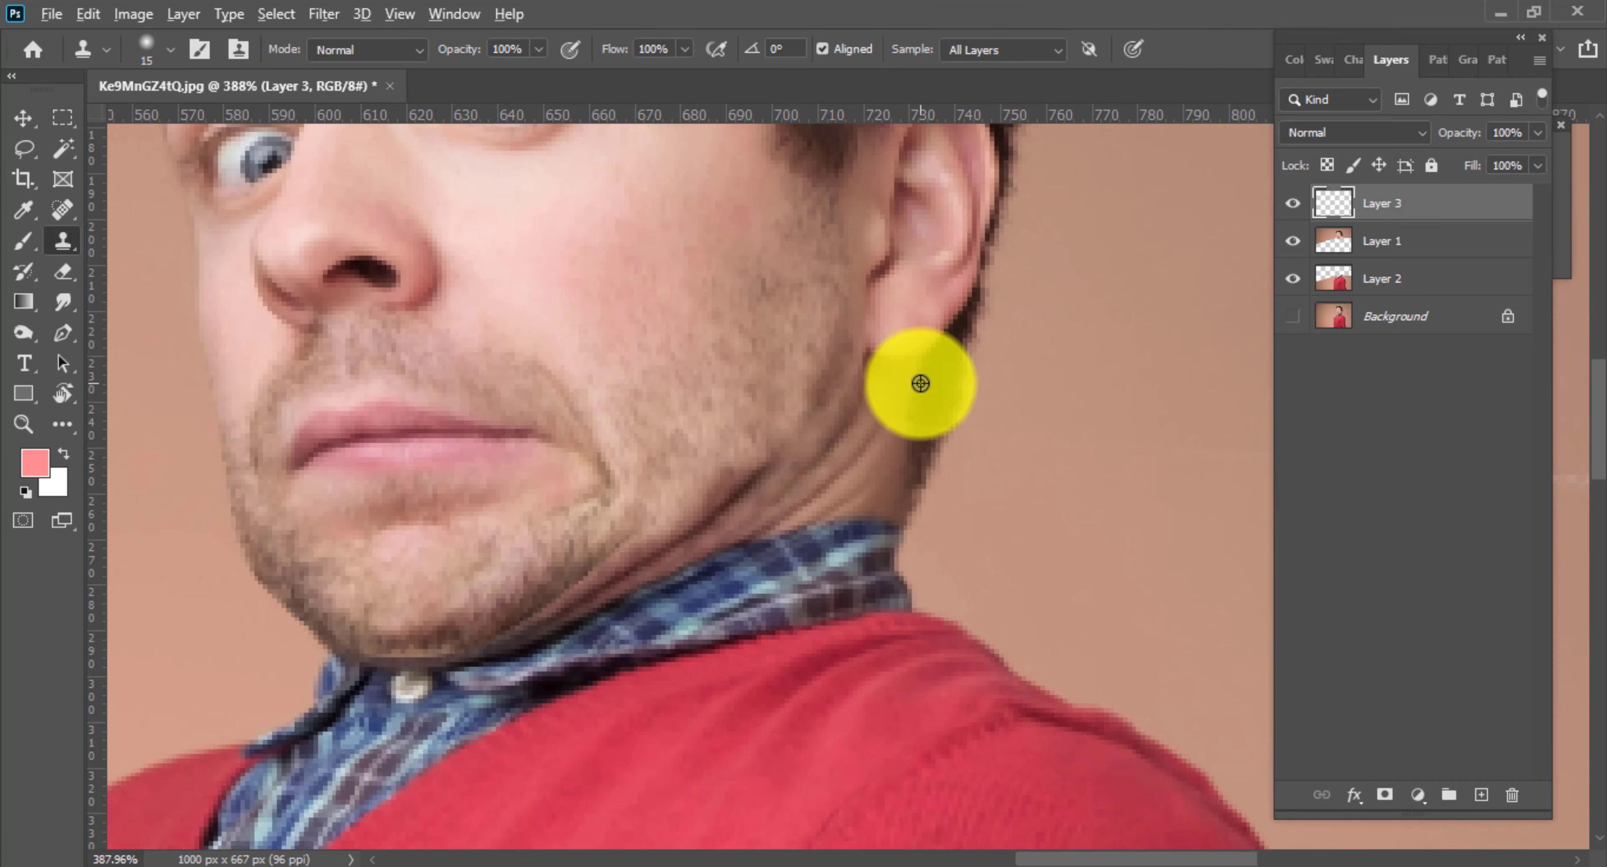
{"action": "key", "text": "bracketleft"}
{"action": "key", "text": "bracketleft"}
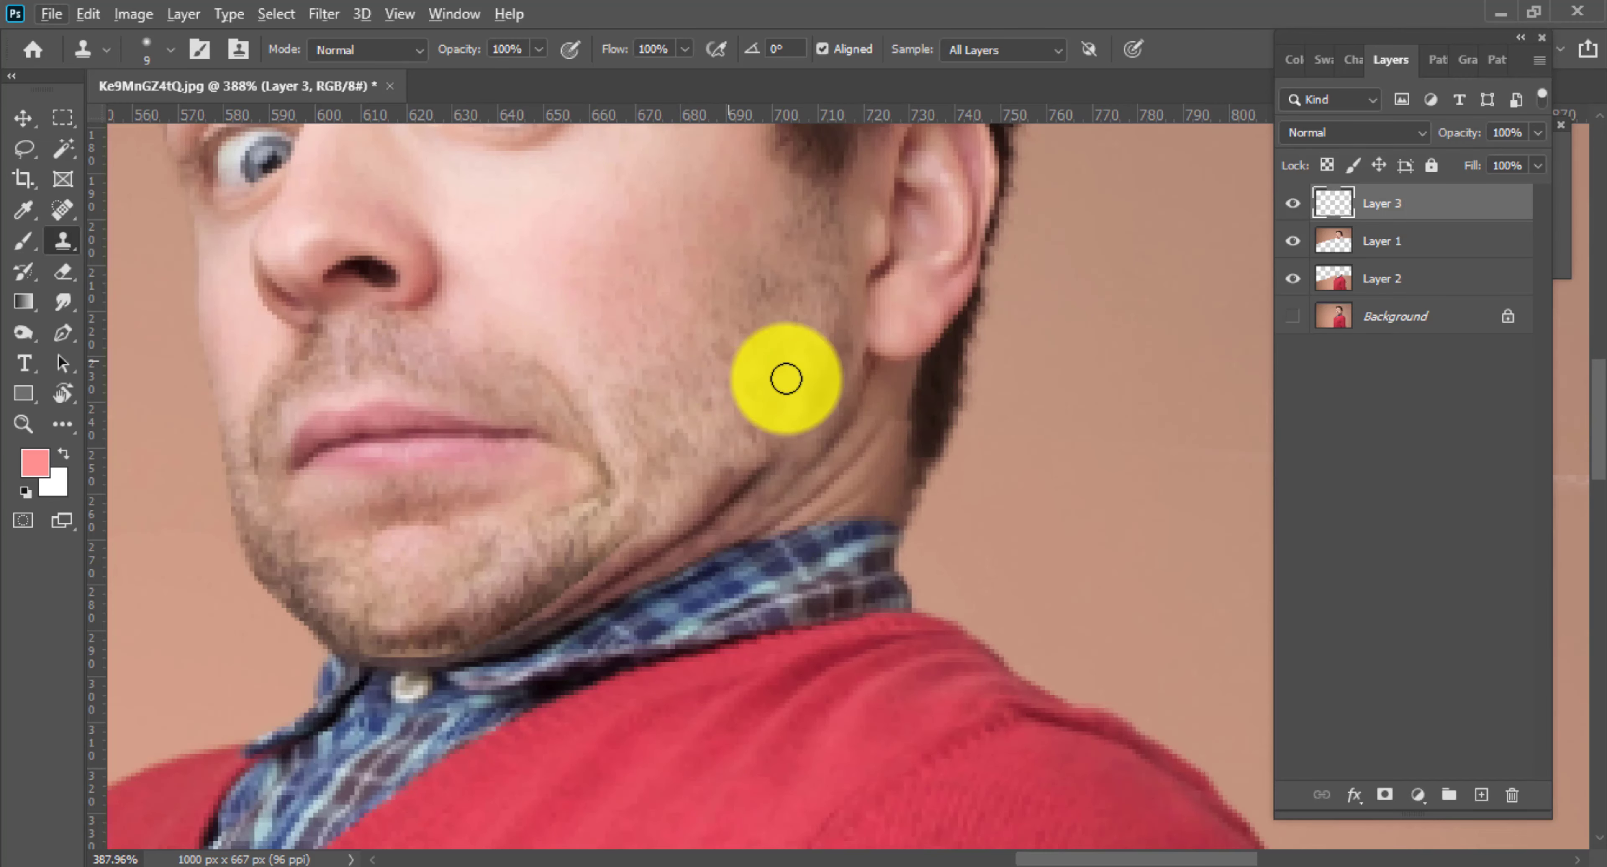
{"action": "scroll", "coordinate": [693, 430], "scroll_direction": "down", "scroll_amount": 1}
{"action": "key", "text": "bracketright"}
{"action": "key", "text": "bracketright"}
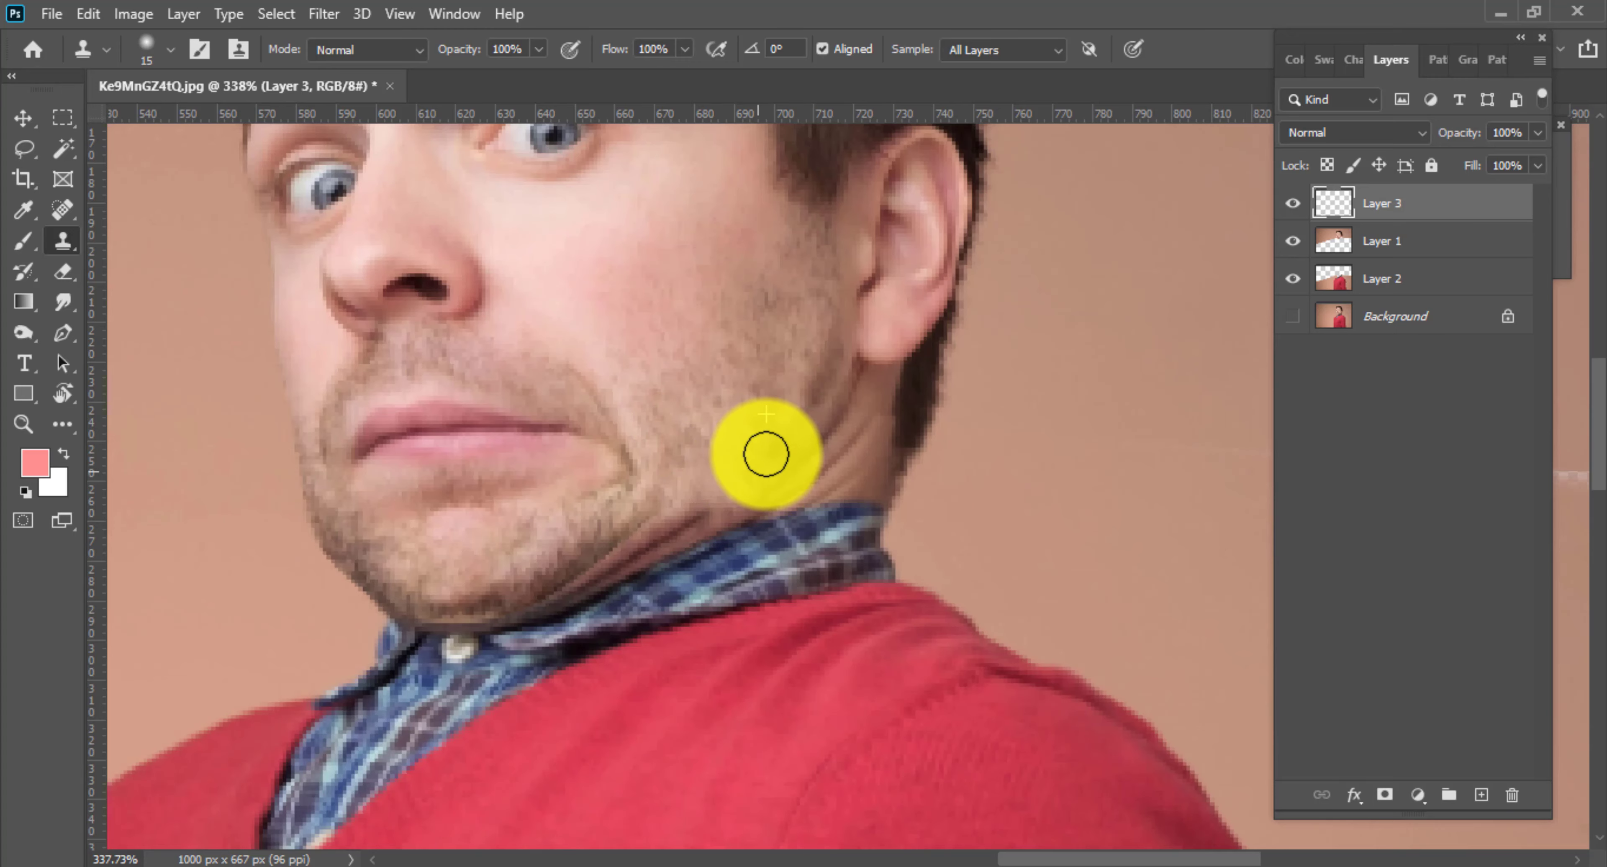
{"action": "scroll", "coordinate": [793, 351], "scroll_direction": "down", "scroll_amount": 2}
{"action": "scroll", "coordinate": [718, 369], "scroll_direction": "down", "scroll_amount": 1}
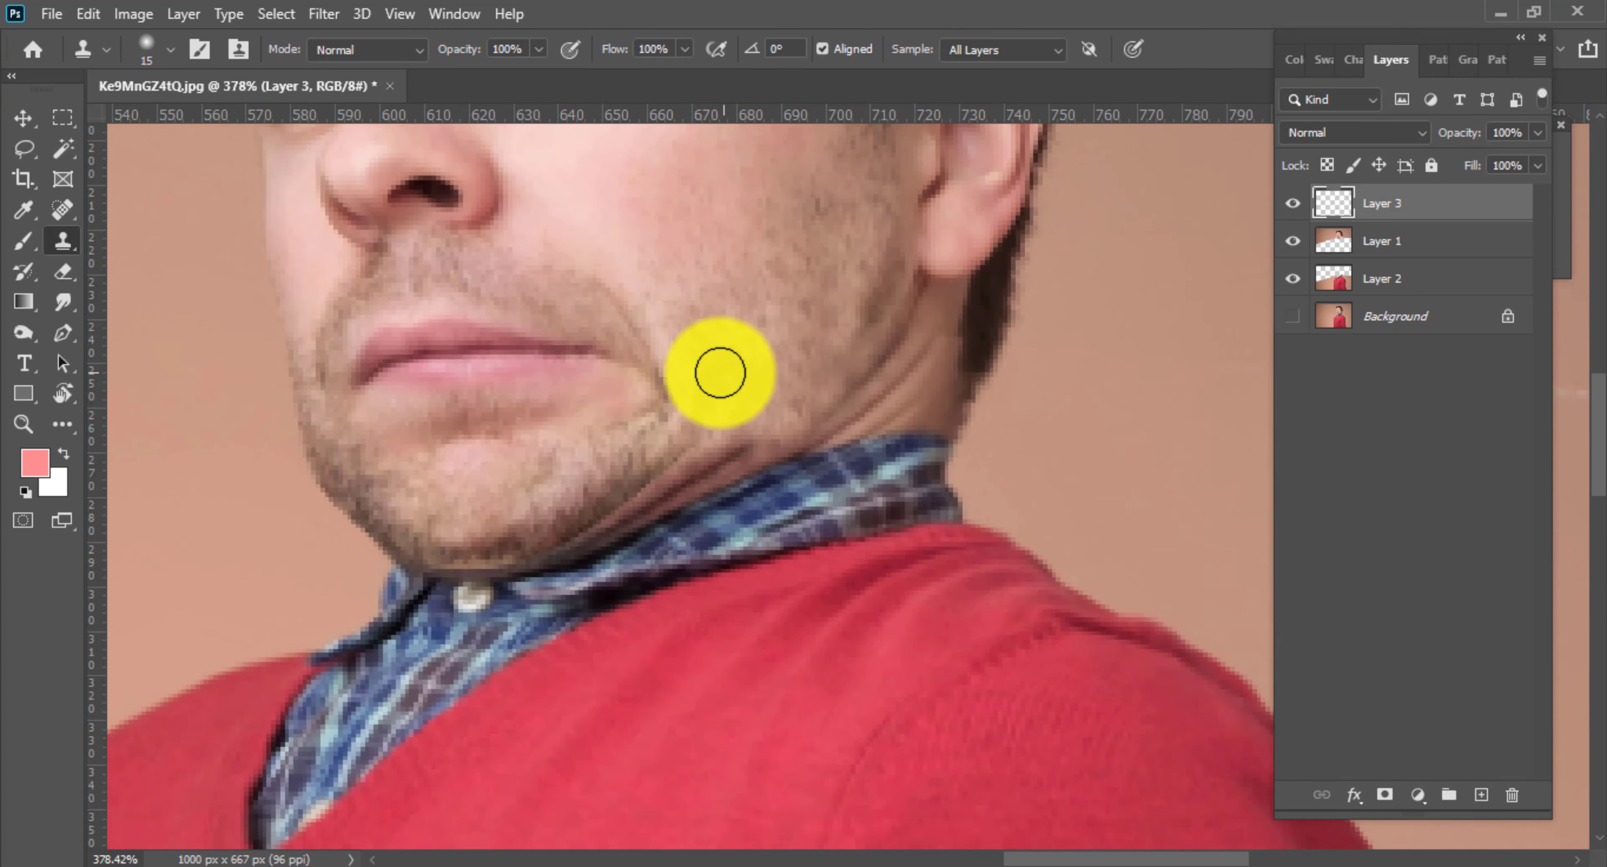
{"action": "scroll", "coordinate": [618, 497], "scroll_direction": "up", "scroll_amount": 2}
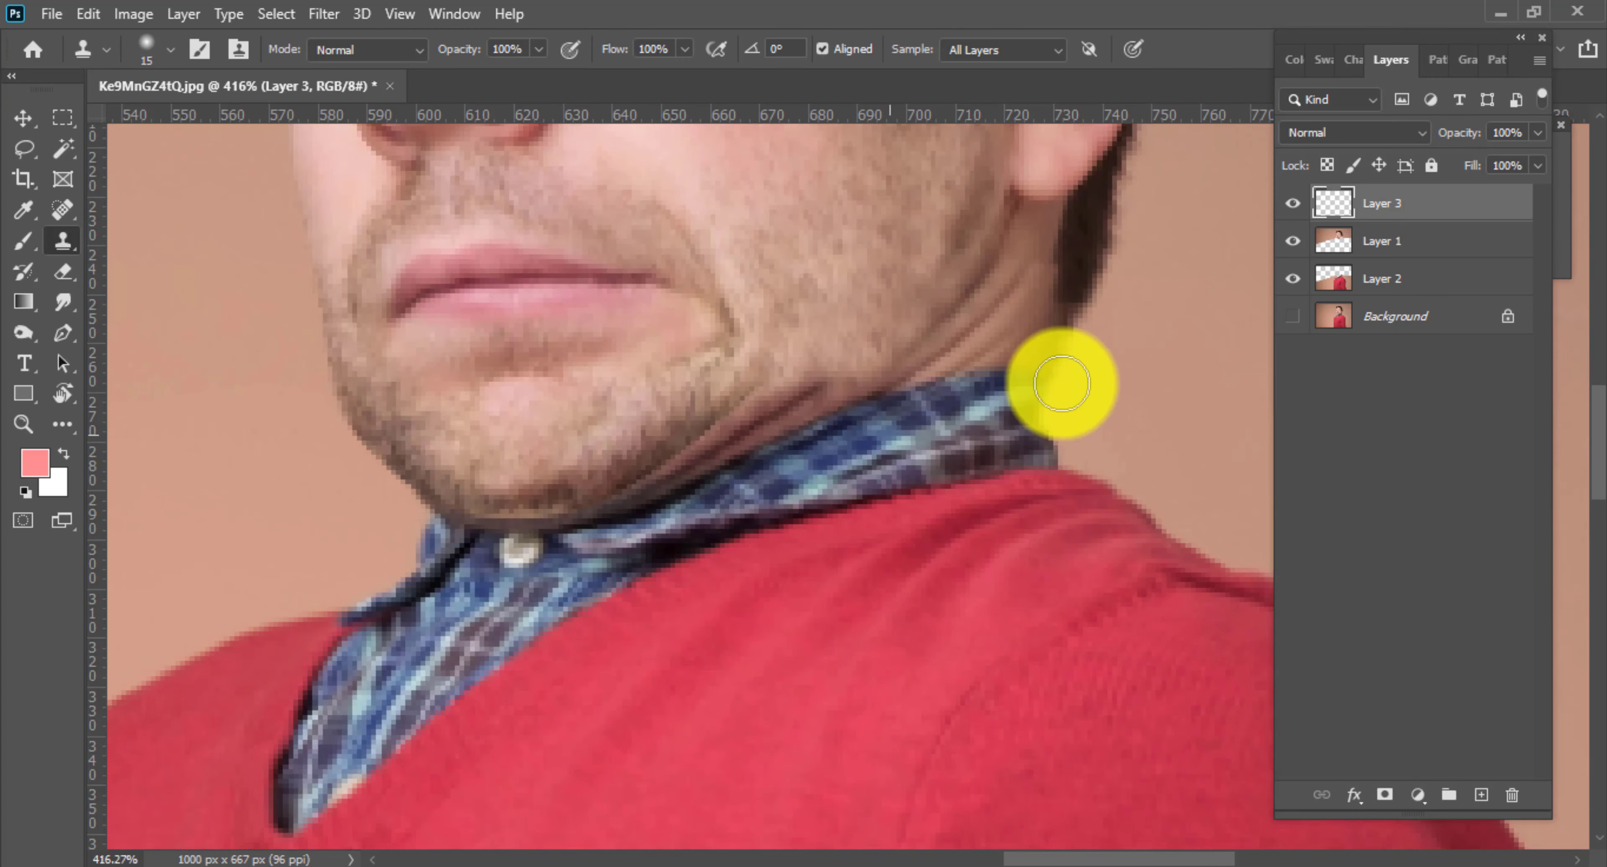
{"action": "left_click", "coordinate": [1292, 242]}
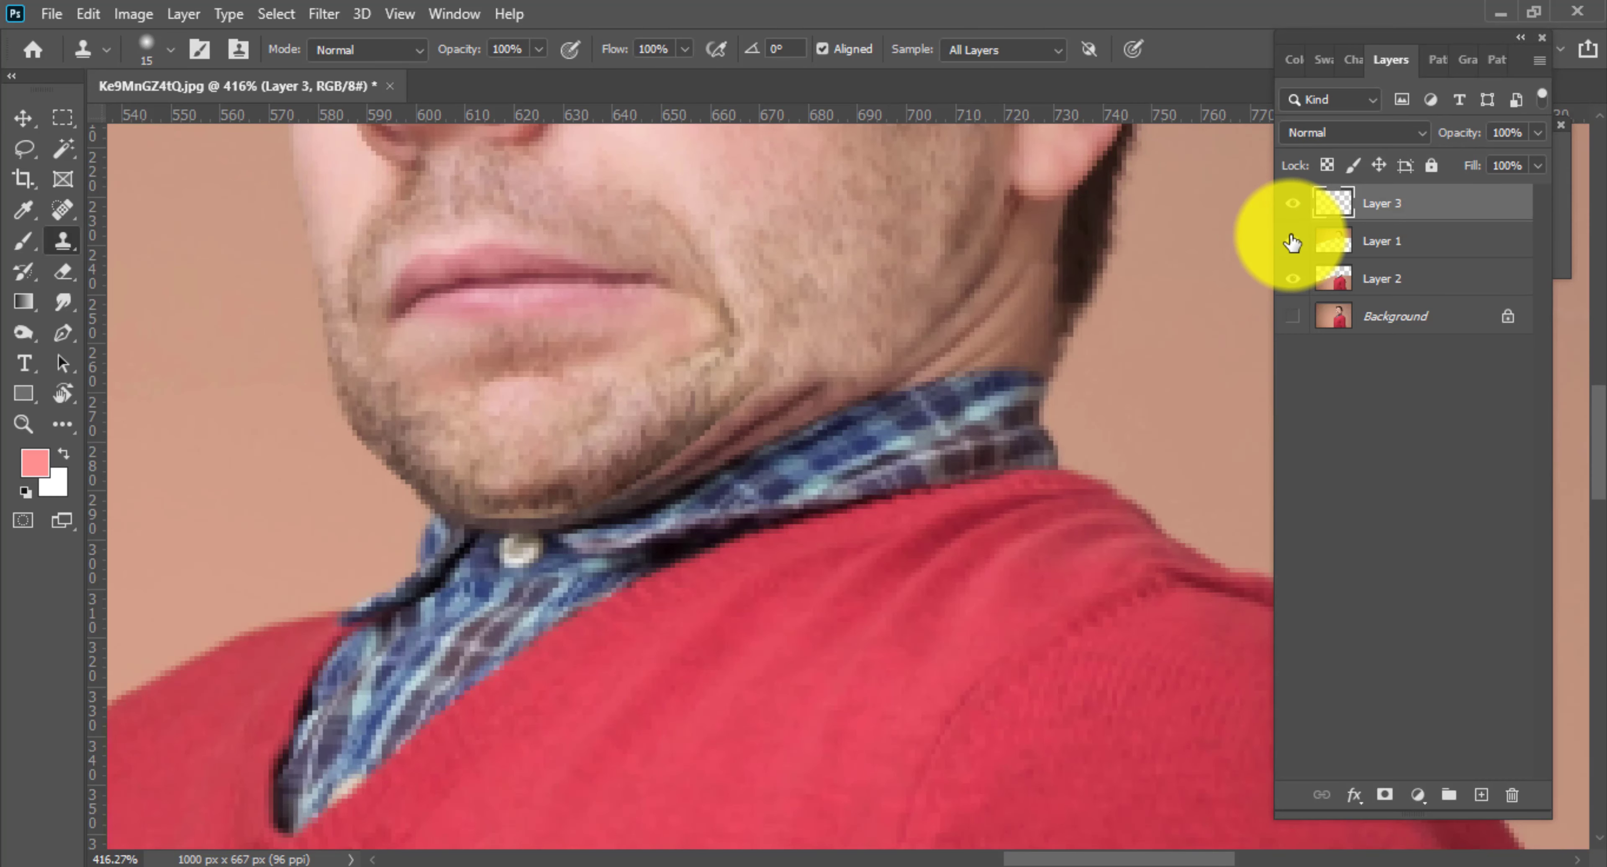
Step: Make Layer 1 visible and active, and add a layer mask to it
{"action": "left_click", "coordinate": [1292, 241]}
{"action": "left_click", "coordinate": [1381, 242]}
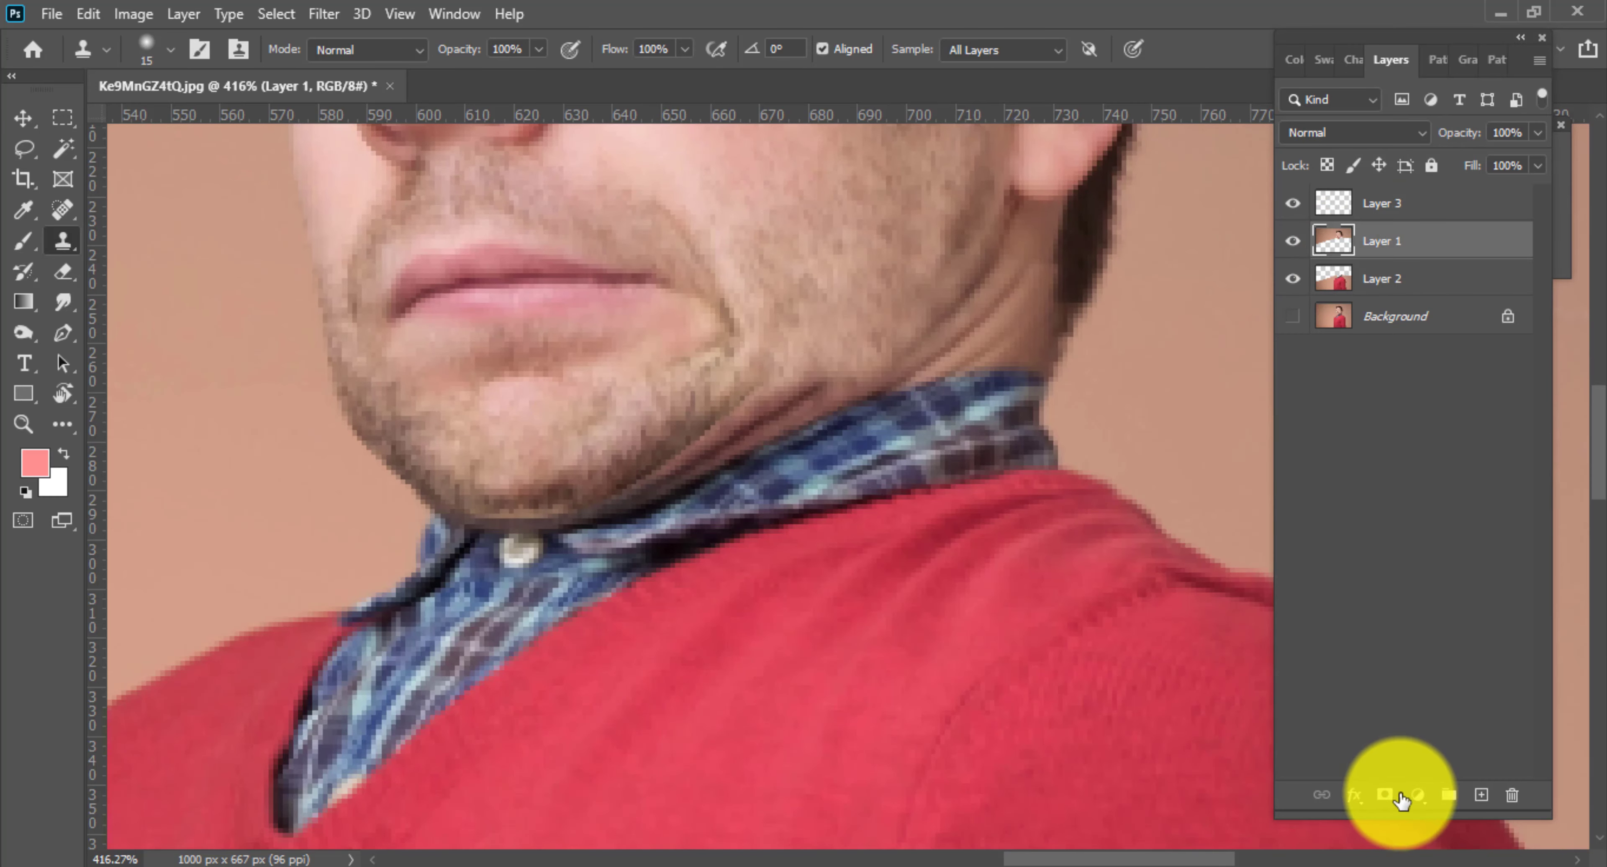
{"action": "left_click", "coordinate": [1385, 796]}
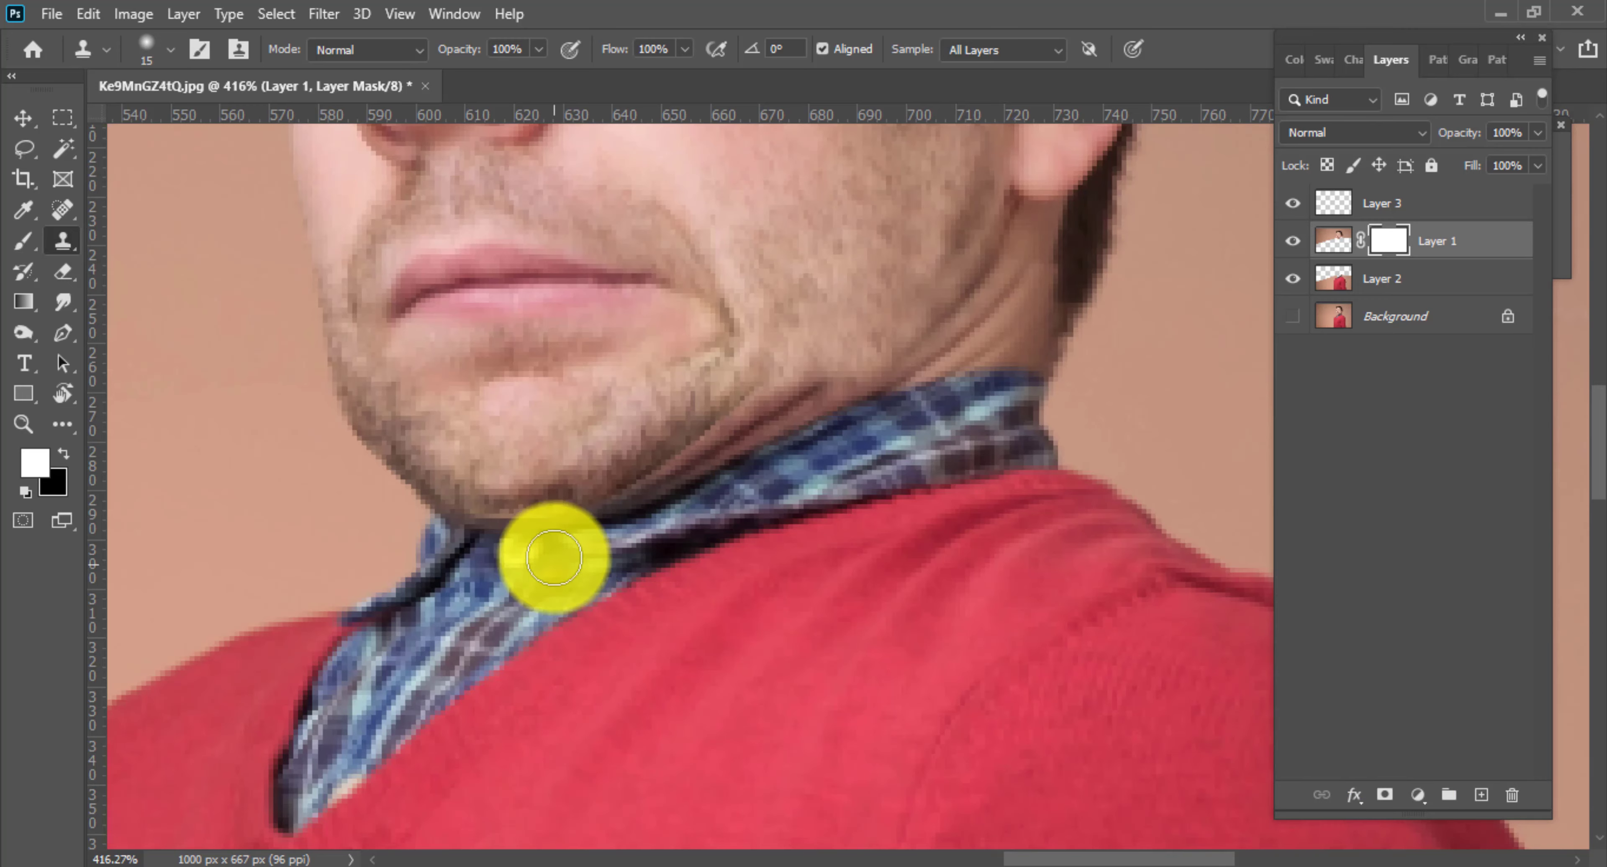
Step: Paint black with a 9 px brush along the chin edge, then reselect Layer 3
{"action": "key", "text": "b"}
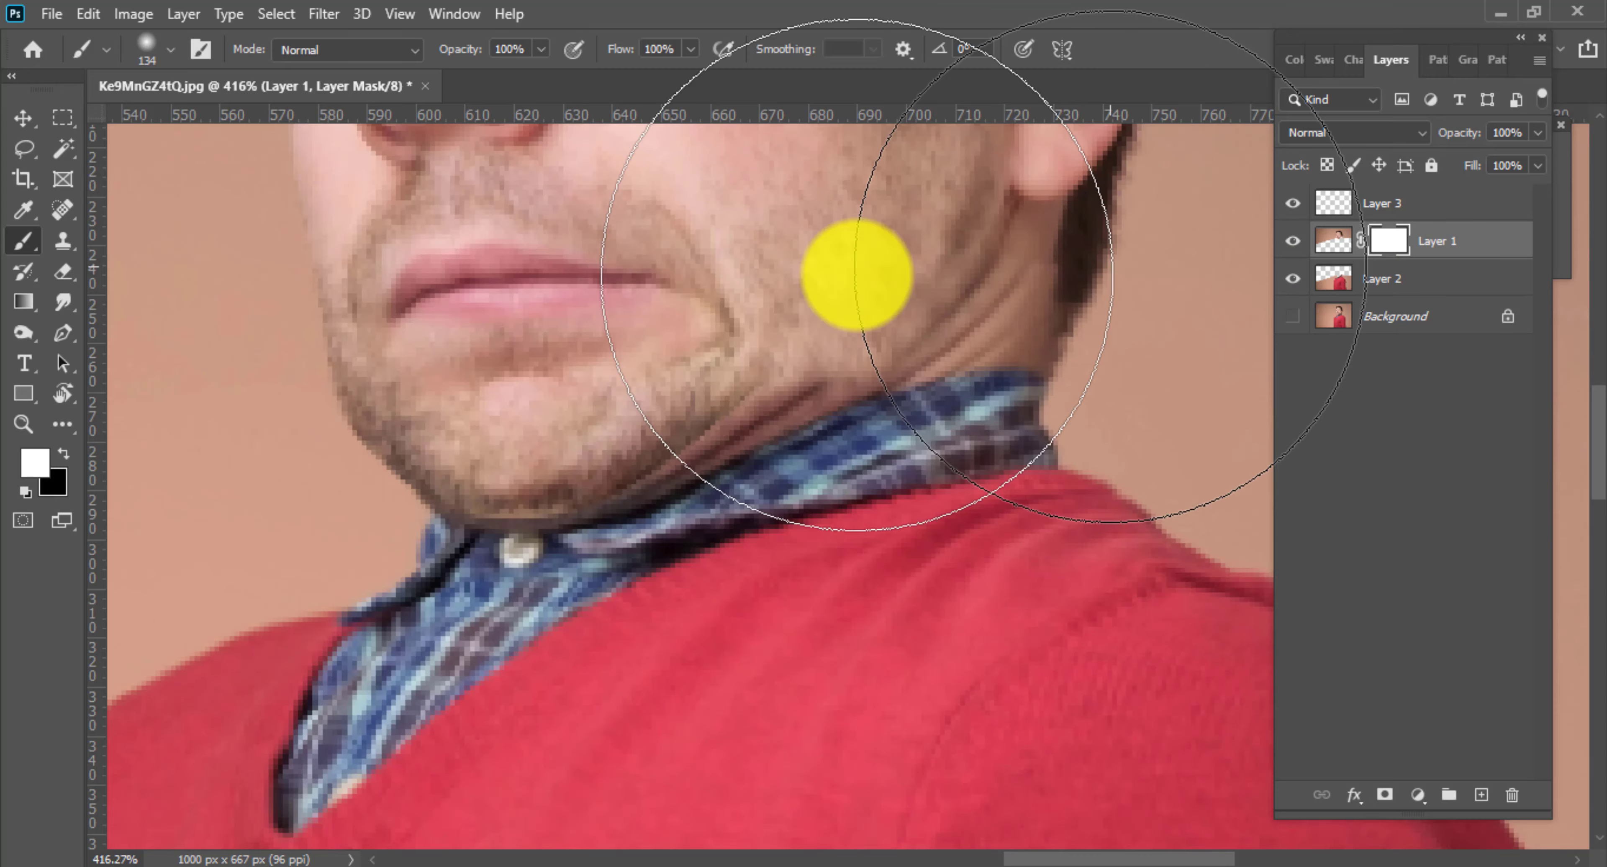
{"action": "left_click_drag", "start_coordinate": [735, 502], "coordinate": [524, 530]}
{"action": "key", "text": "x"}
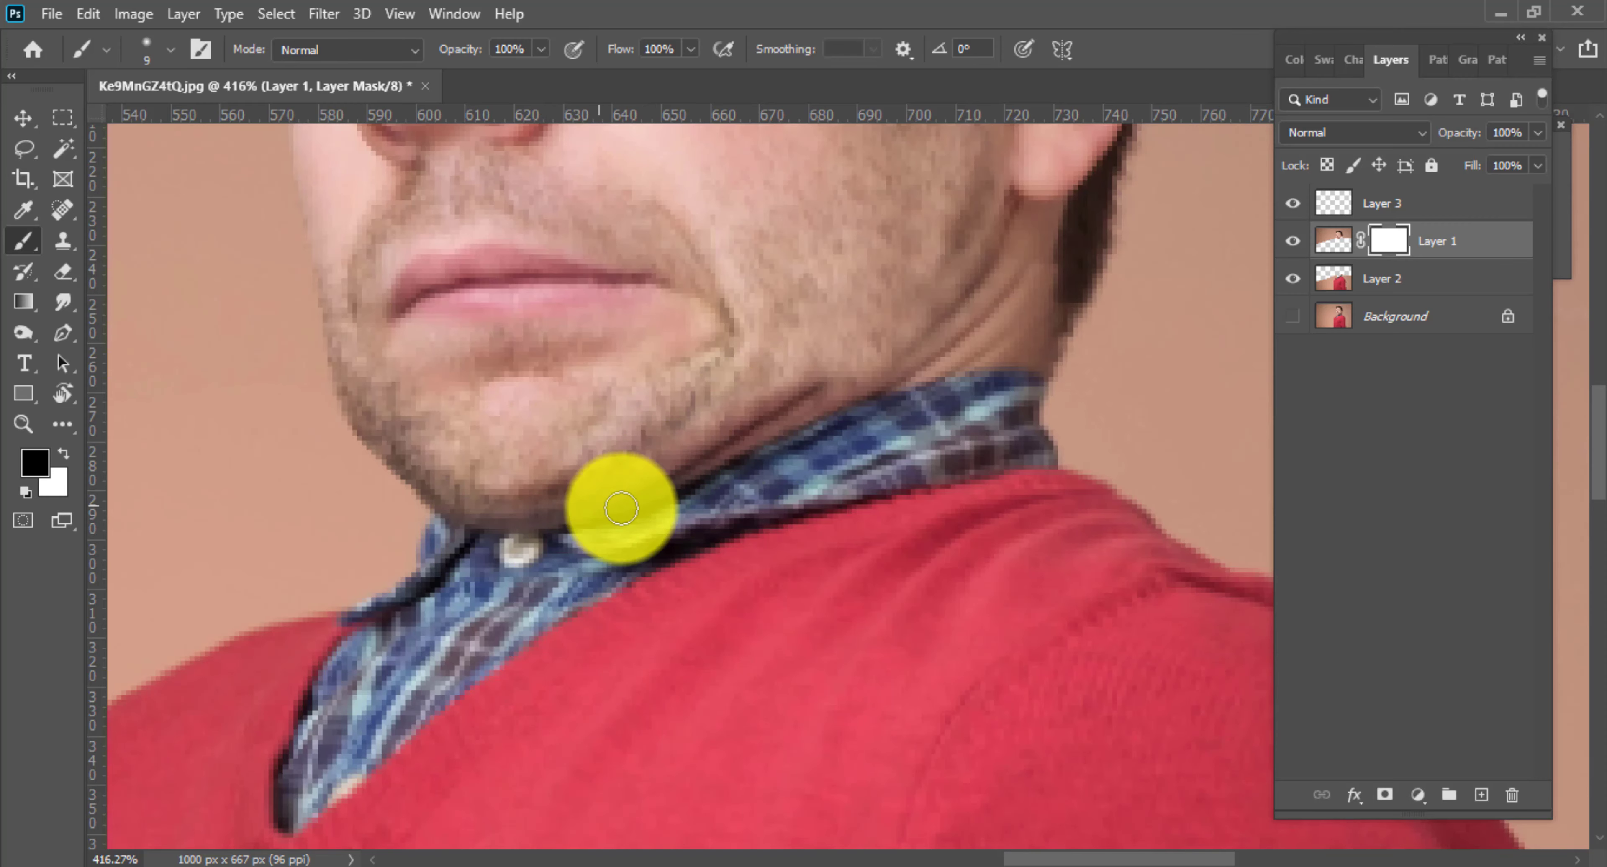
{"action": "scroll", "coordinate": [660, 513], "scroll_direction": "down", "scroll_amount": 2}
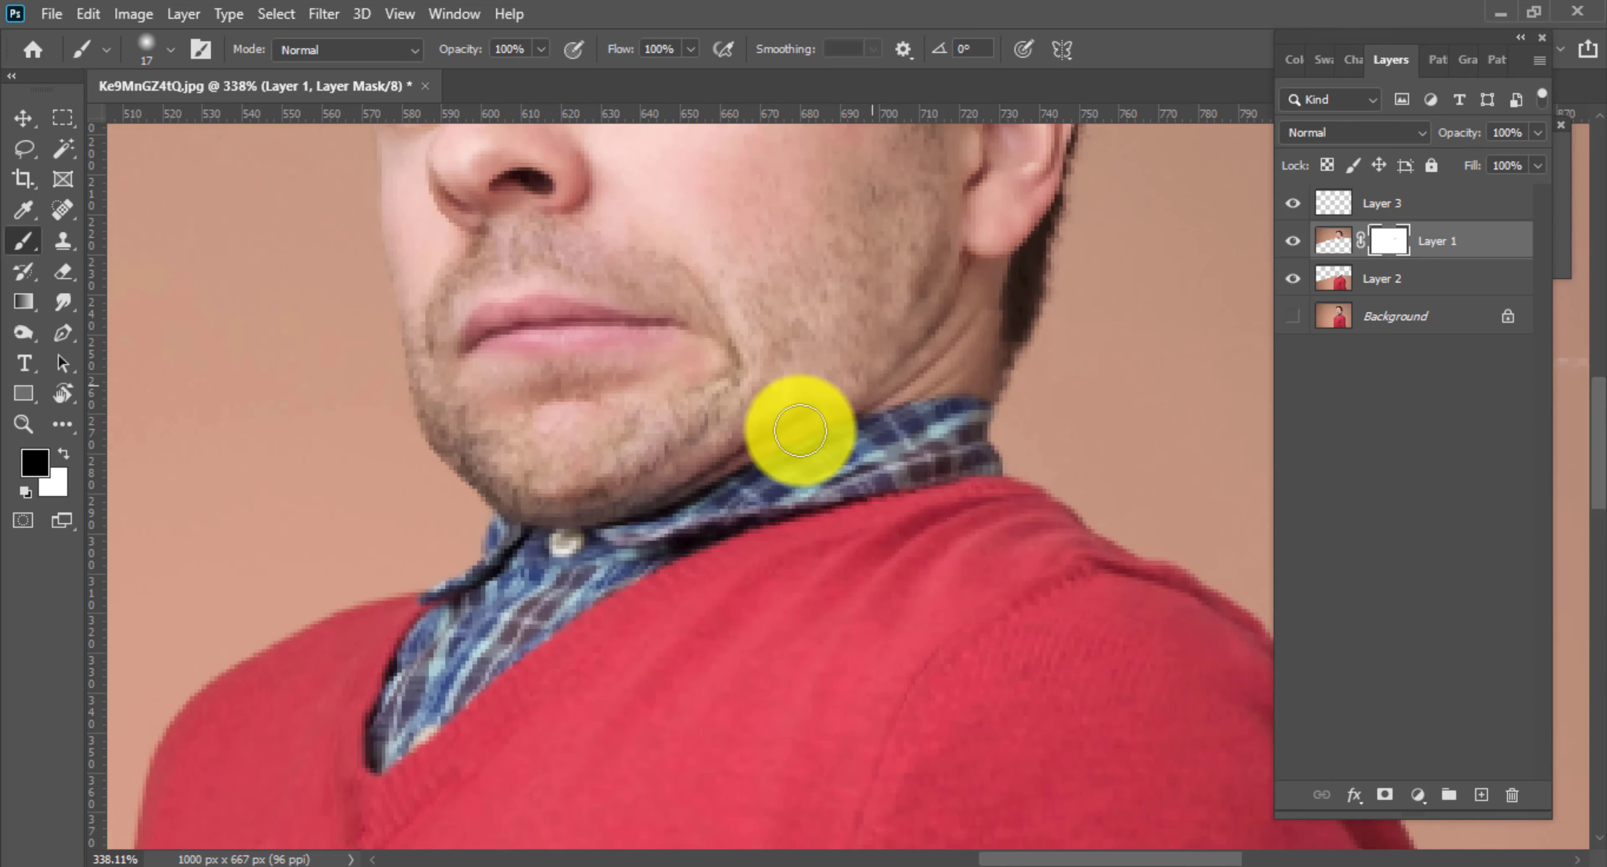
{"action": "left_click", "coordinate": [1383, 205]}
{"action": "key", "text": "s"}
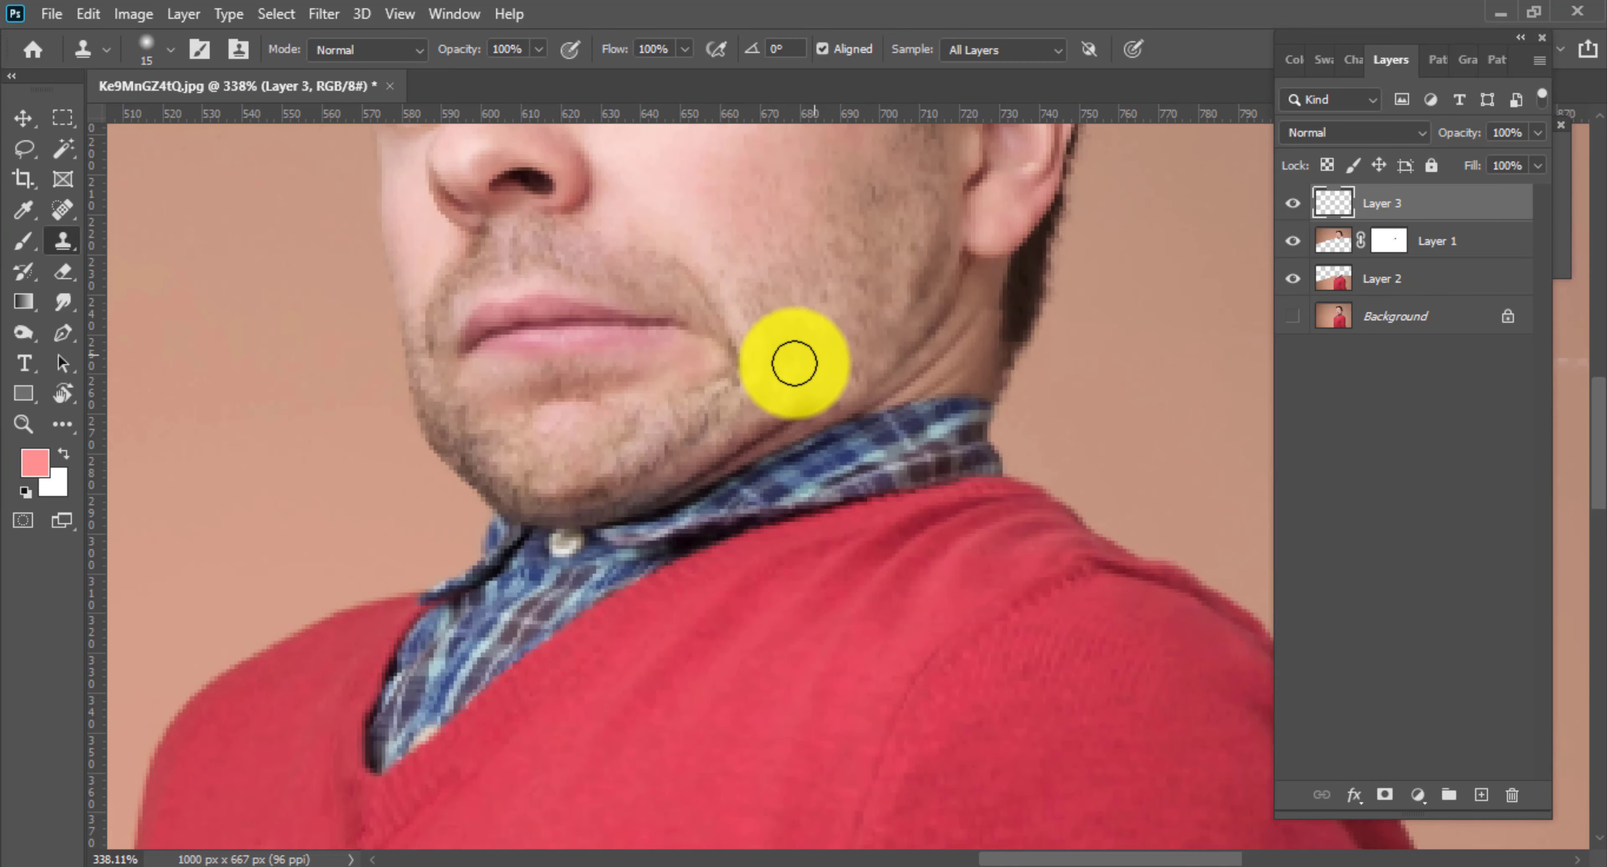
{"action": "left_click", "coordinate": [793, 376], "text": "alt"}
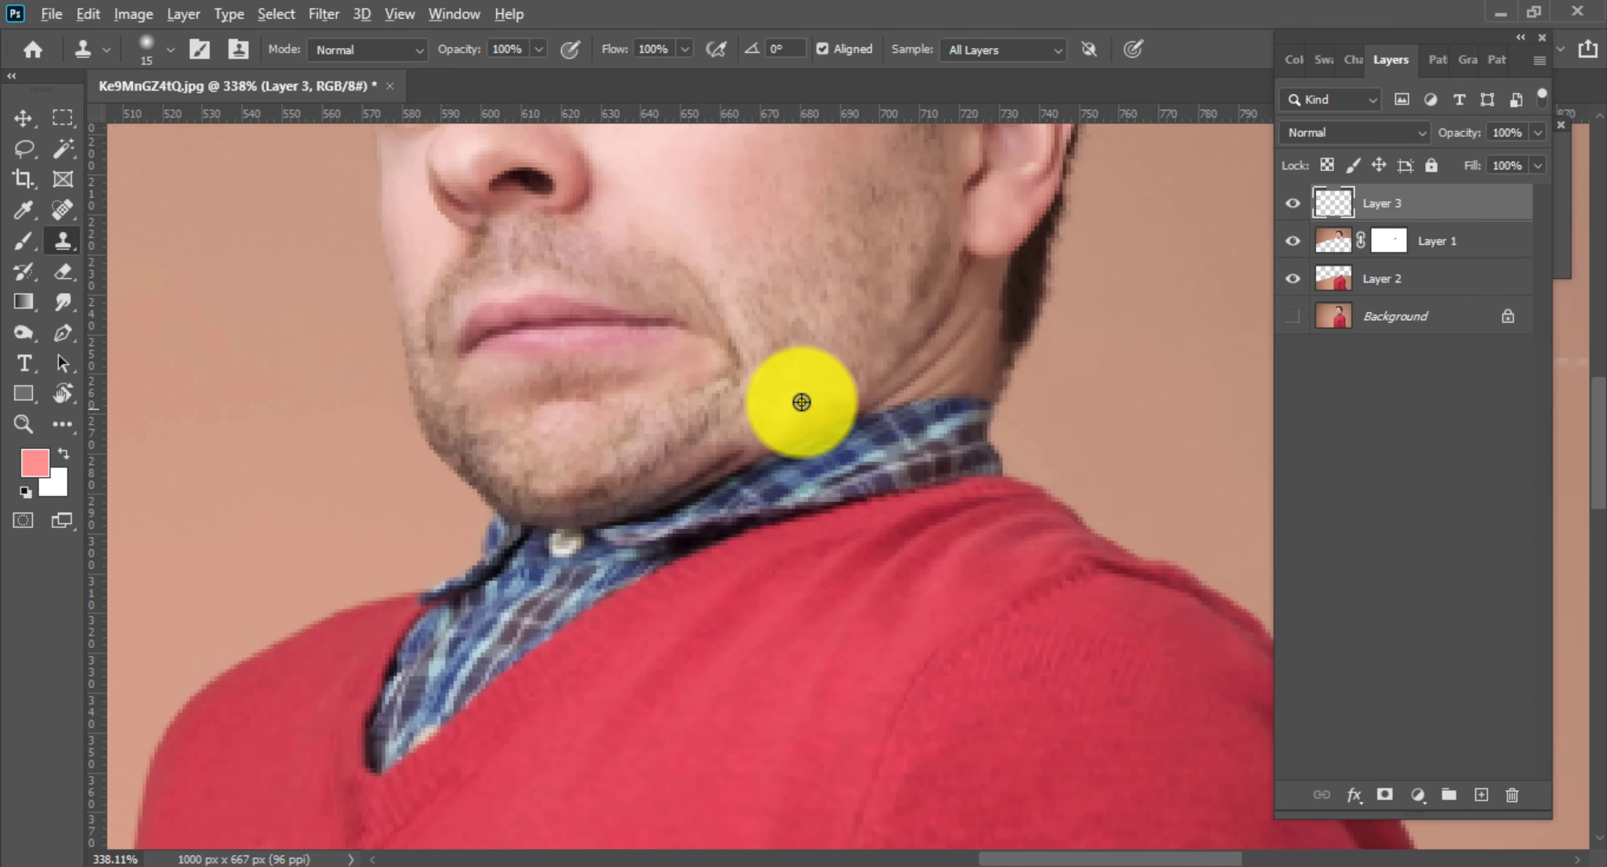
{"action": "left_click", "coordinate": [877, 298], "text": "alt"}
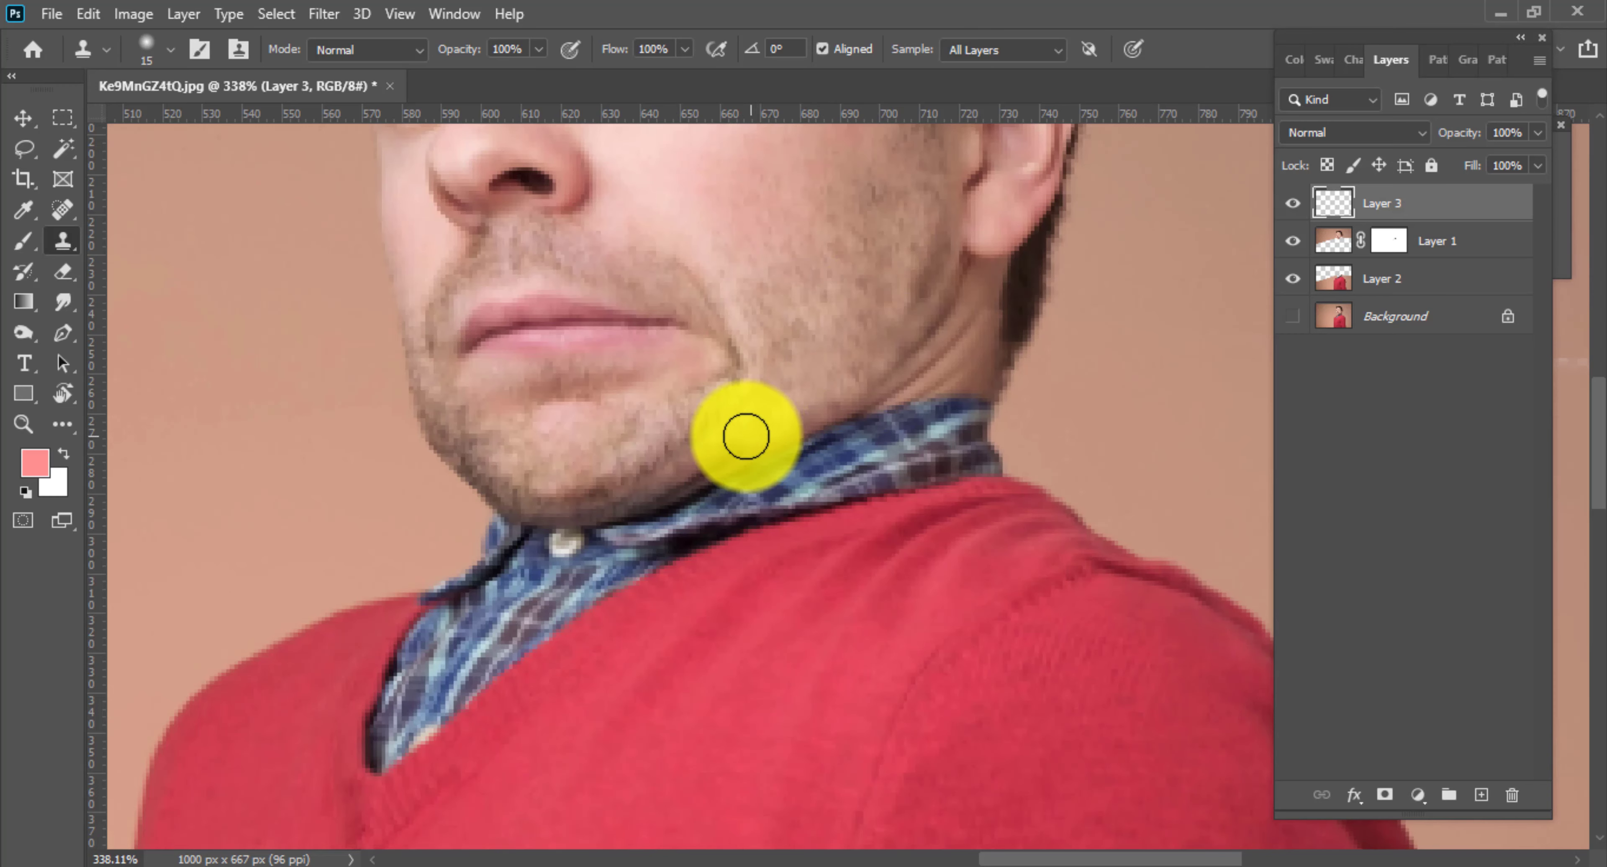
{"action": "scroll", "coordinate": [789, 399], "scroll_direction": "up", "scroll_amount": 1}
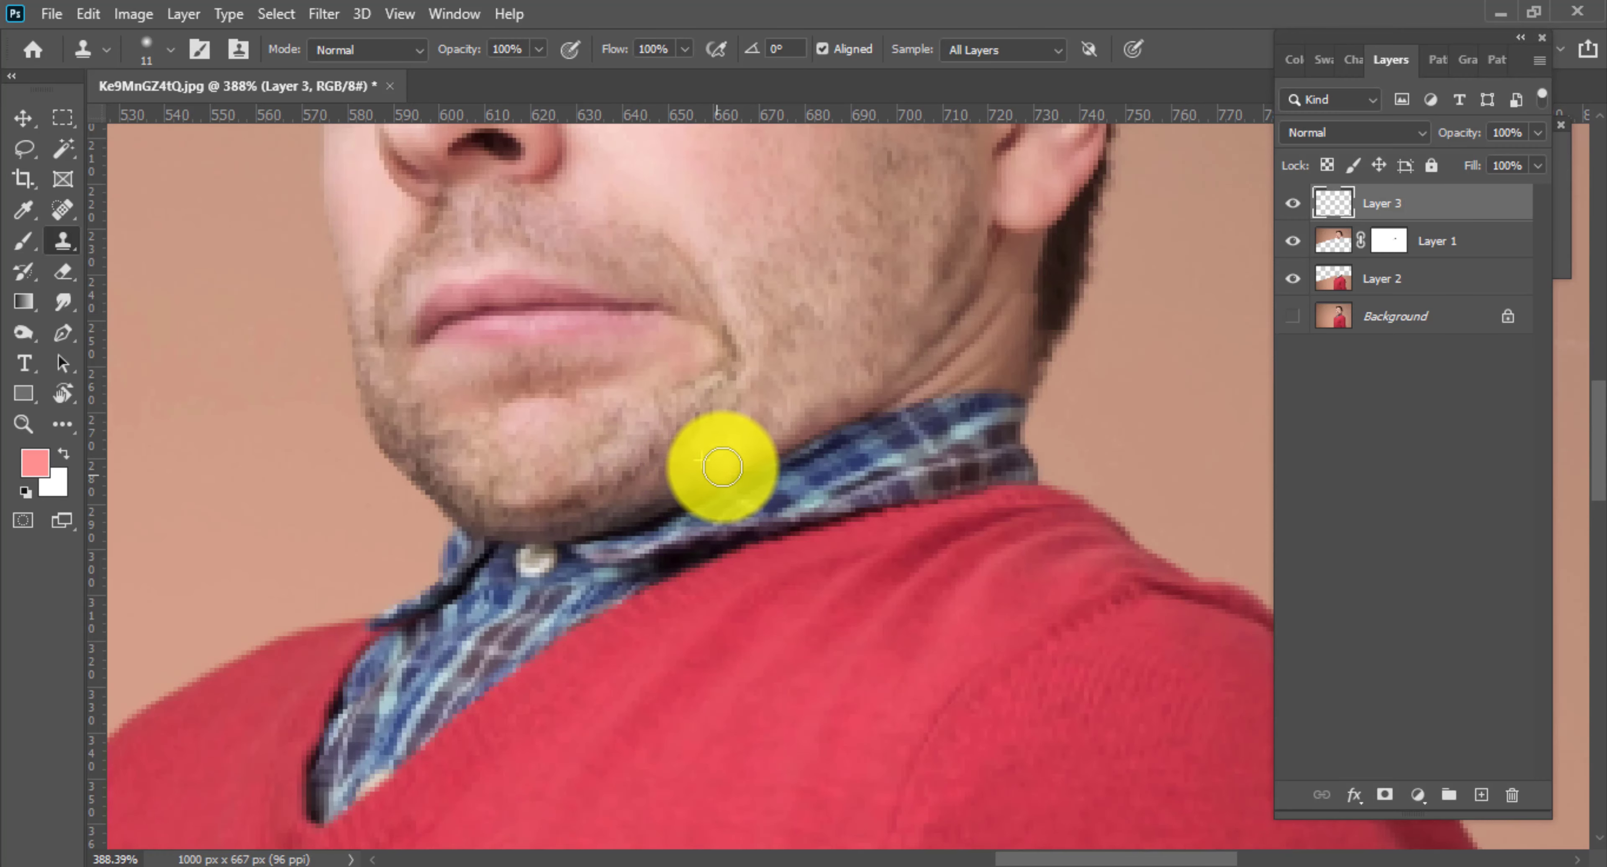
{"action": "left_click_drag", "start_coordinate": [722, 466], "coordinate": [818, 449]}
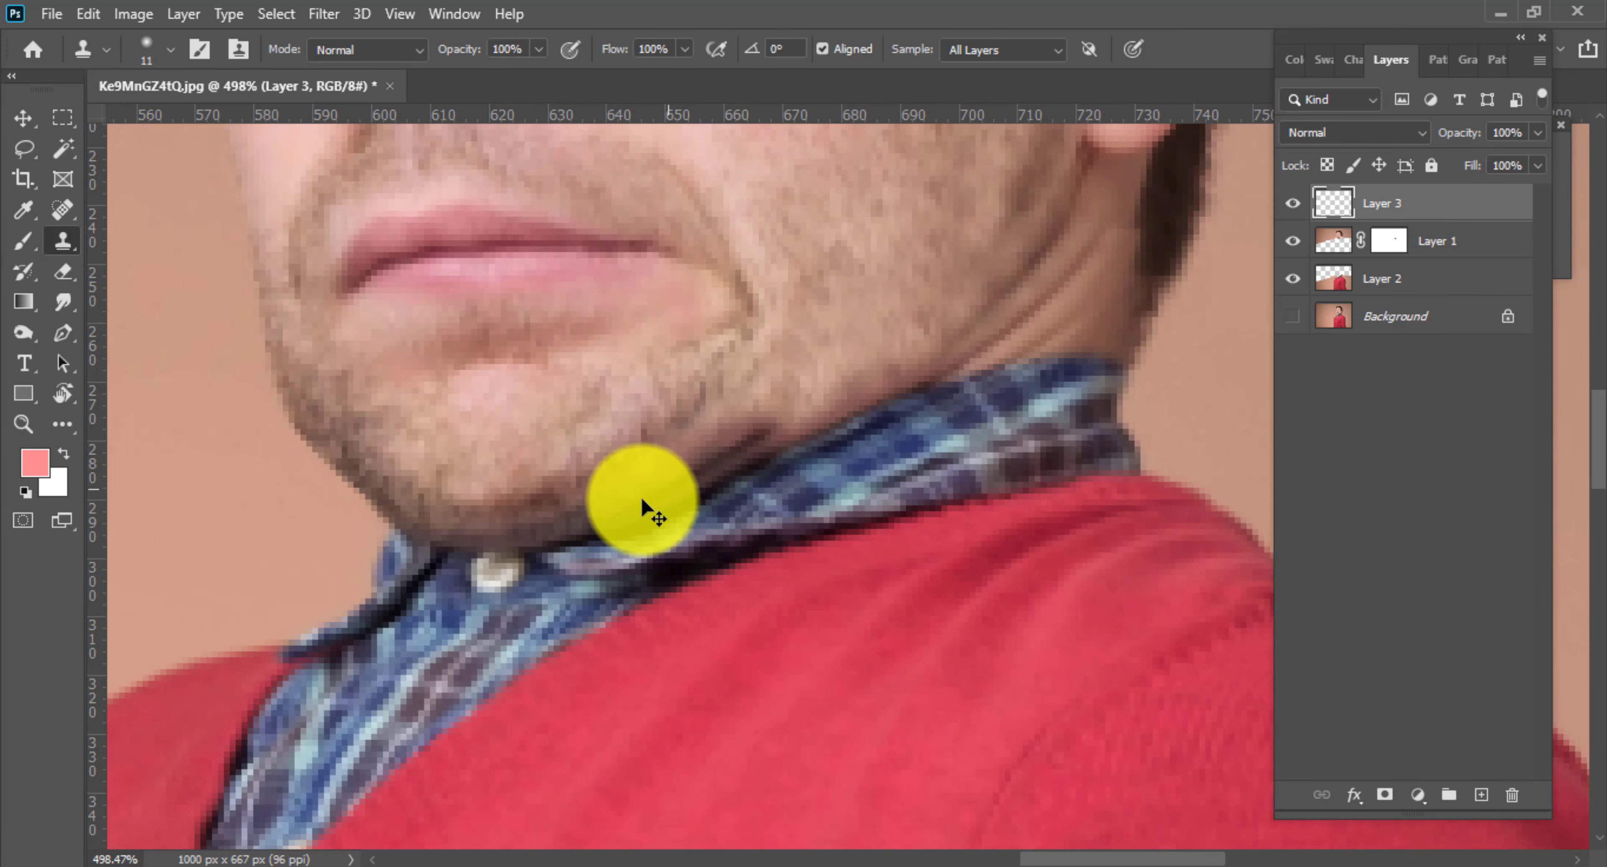
{"action": "left_click", "coordinate": [604, 513], "text": "alt"}
{"action": "left_click", "coordinate": [682, 479]}
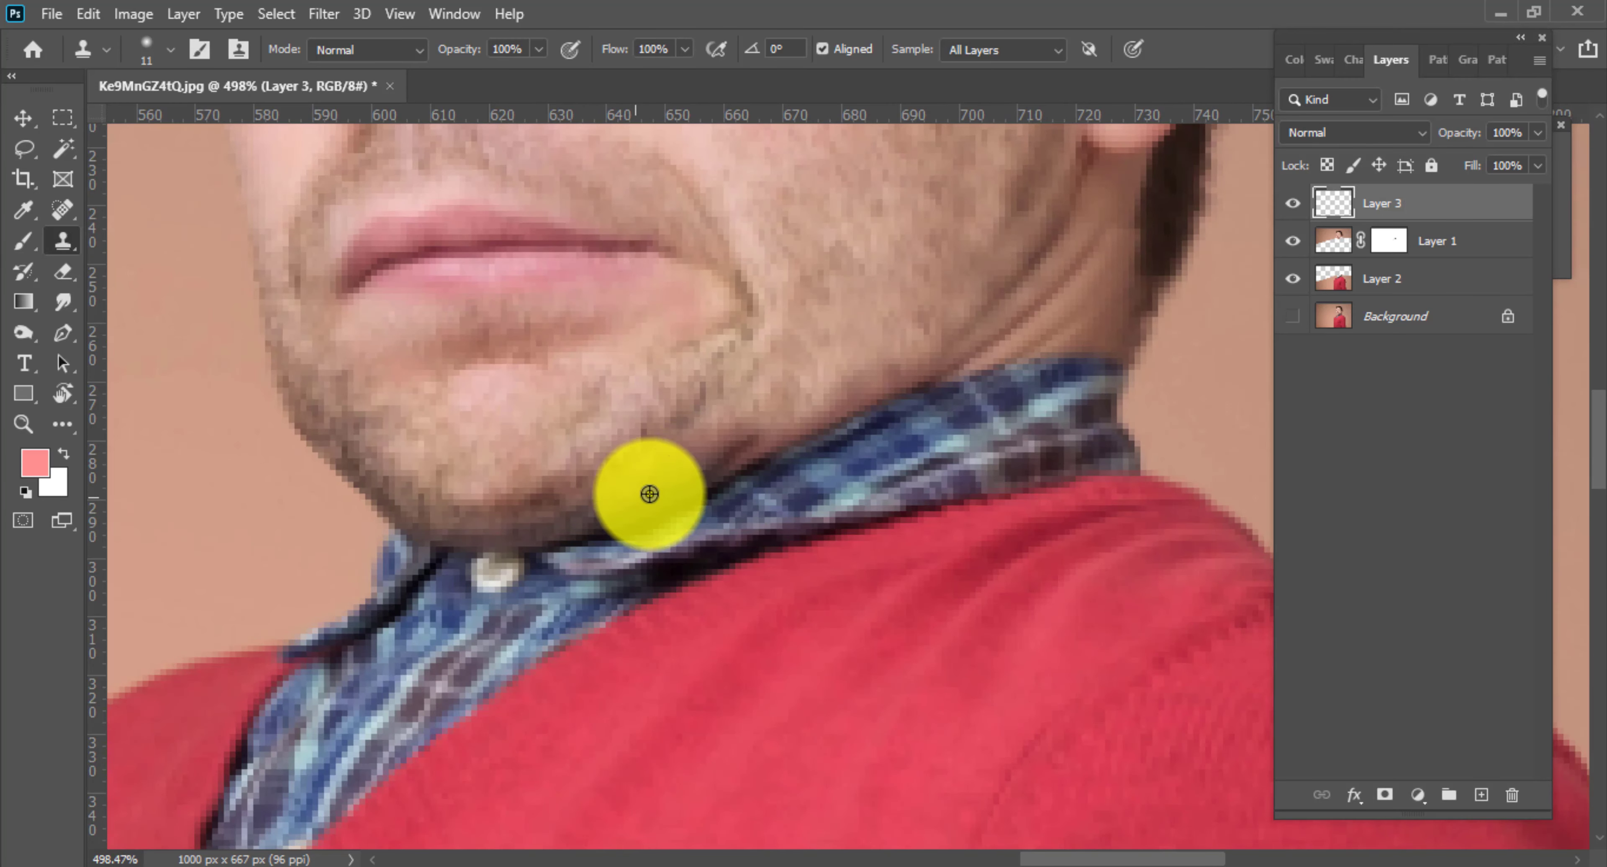
{"action": "mouse_move", "coordinate": [789, 442]}
{"action": "left_mouse_down"}
{"action": "mouse_move", "coordinate": [656, 455]}
{"action": "mouse_move", "coordinate": [800, 434]}
{"action": "left_mouse_up"}
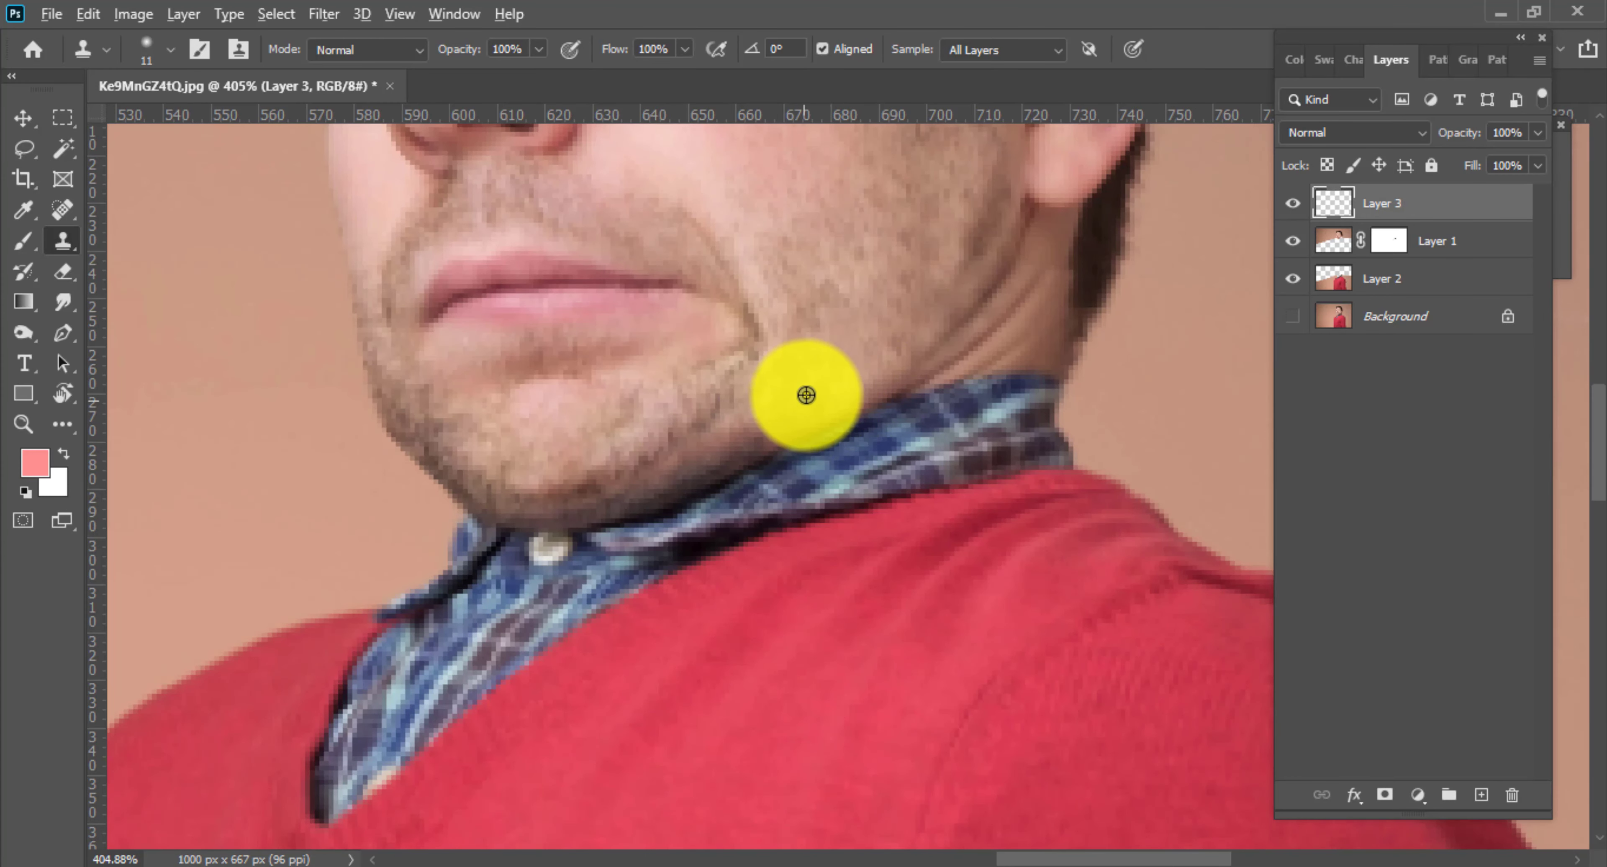
{"action": "left_click_drag", "start_coordinate": [856, 406], "coordinate": [925, 394]}
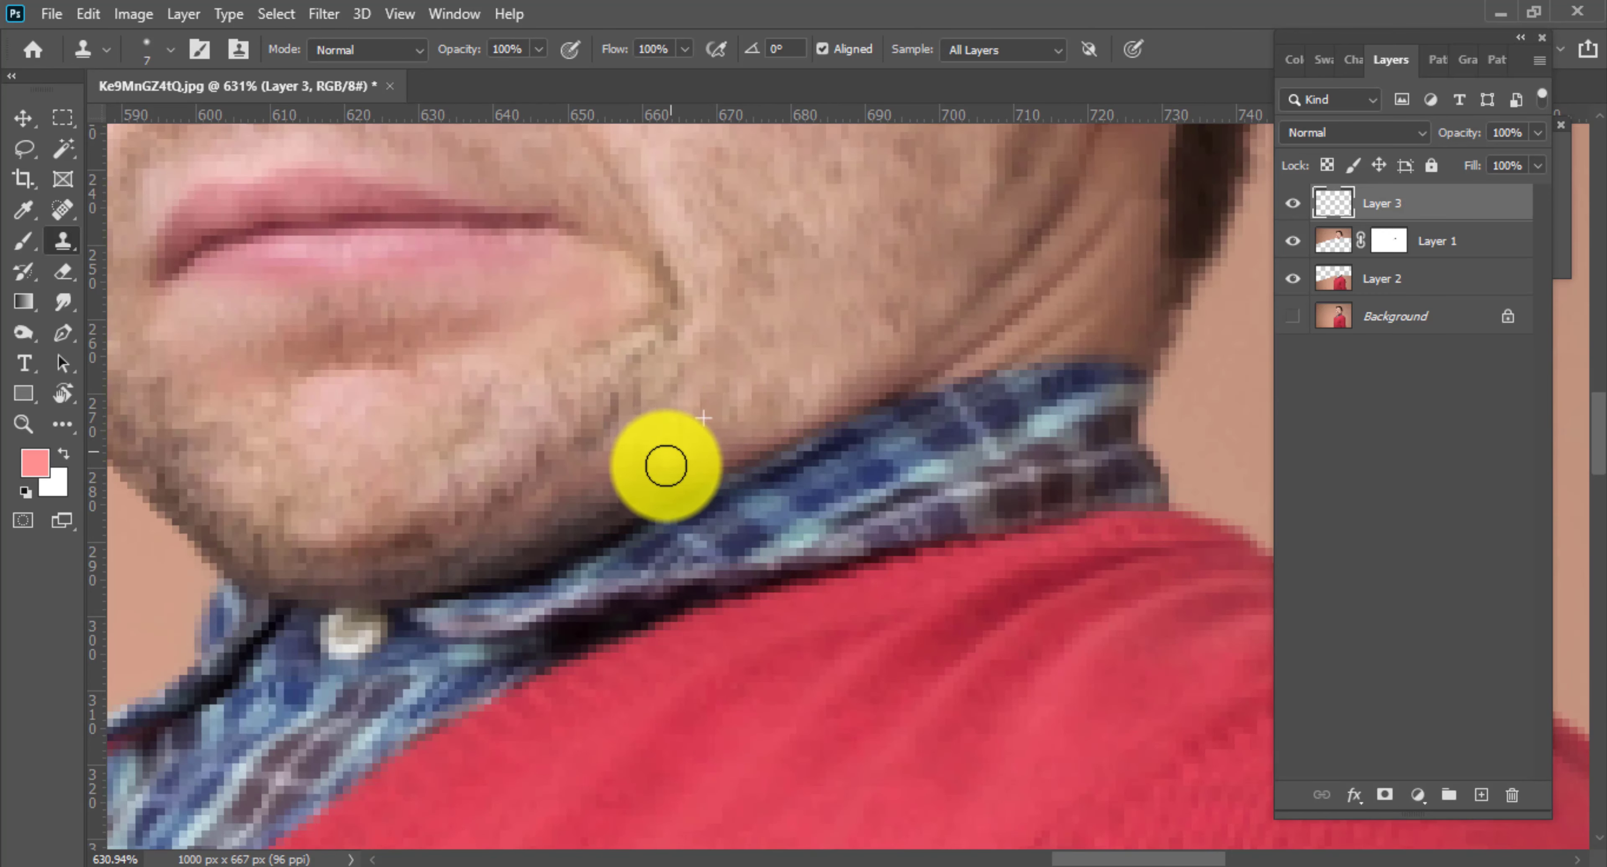
{"action": "scroll", "coordinate": [739, 434], "scroll_direction": "down", "scroll_amount": 3}
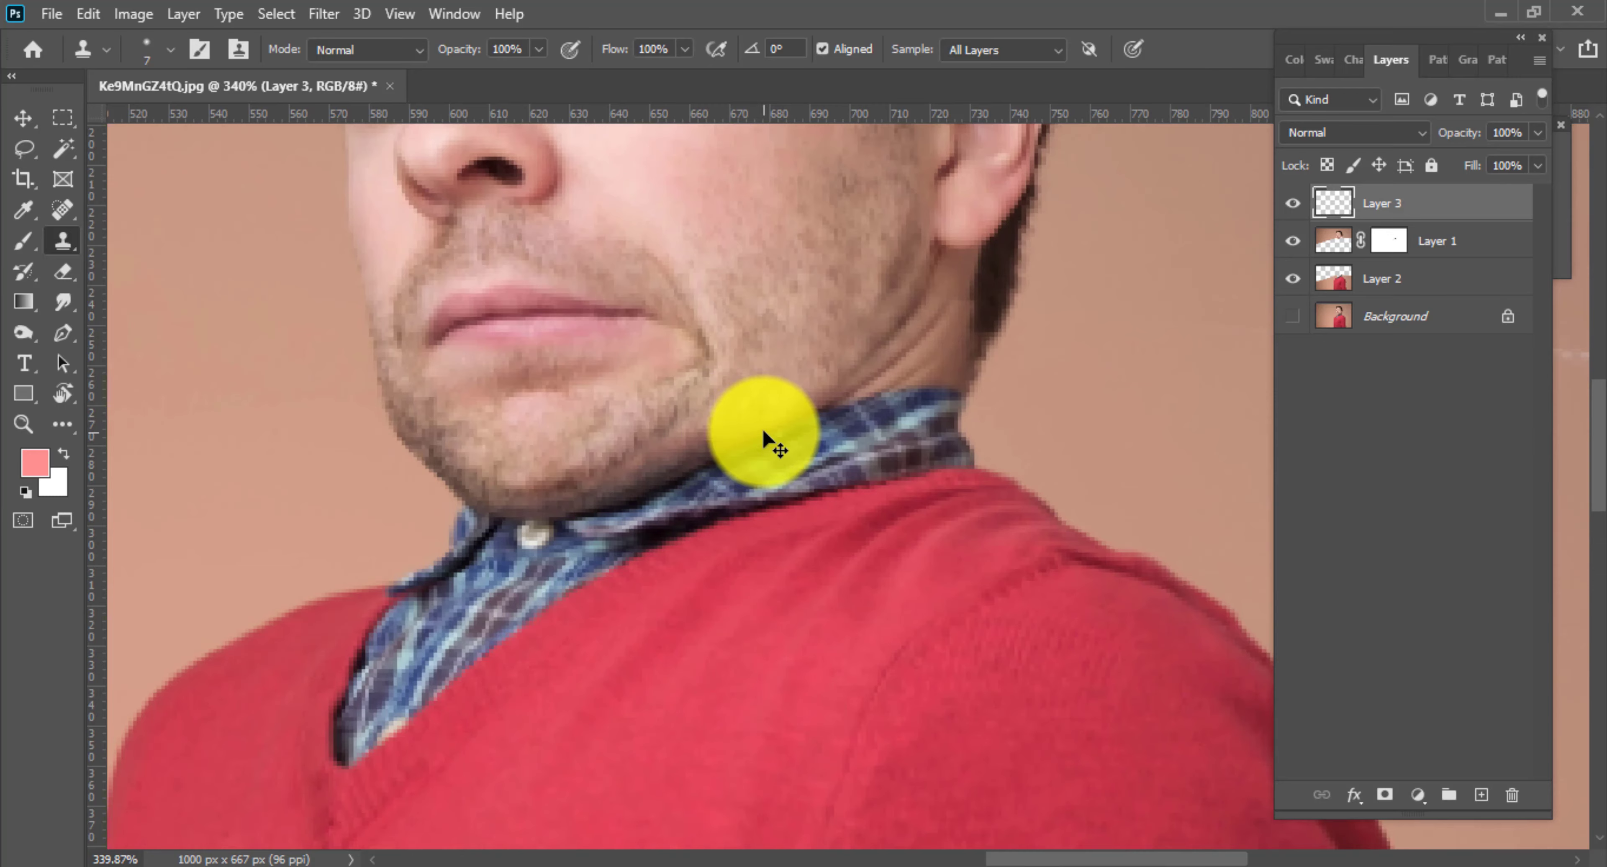
{"action": "scroll", "coordinate": [819, 436], "scroll_direction": "up", "scroll_amount": 2}
{"action": "key", "text": "bracketright"}
{"action": "key", "text": "bracketright"}
{"action": "key", "text": "bracketright"}
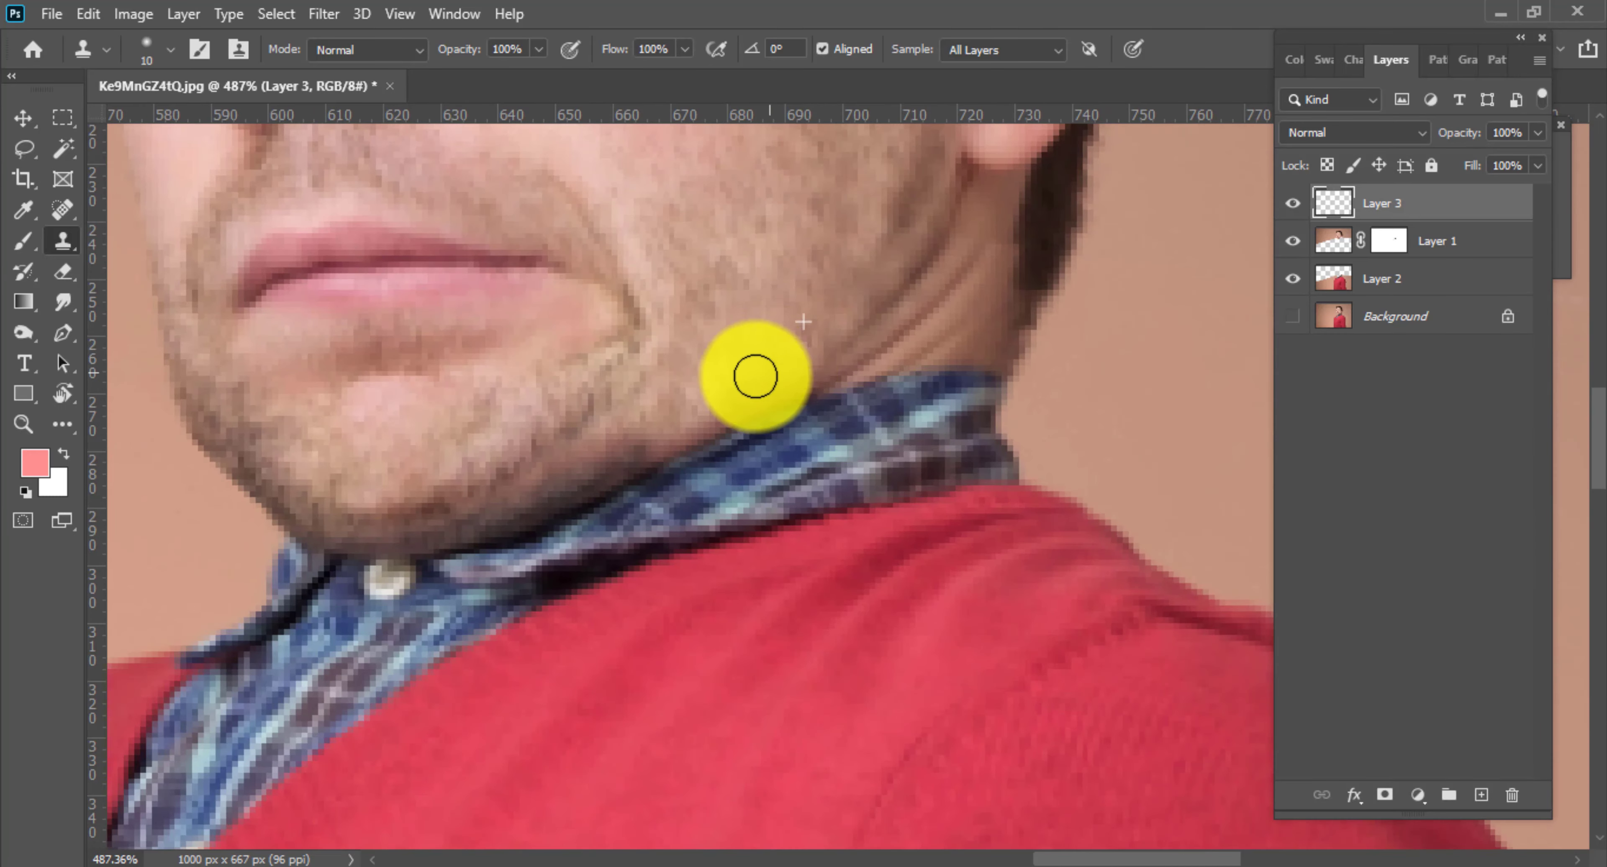
{"action": "scroll", "coordinate": [755, 377], "scroll_direction": "down", "scroll_amount": 4}
{"action": "scroll", "coordinate": [689, 373], "scroll_direction": "up", "scroll_amount": 2}
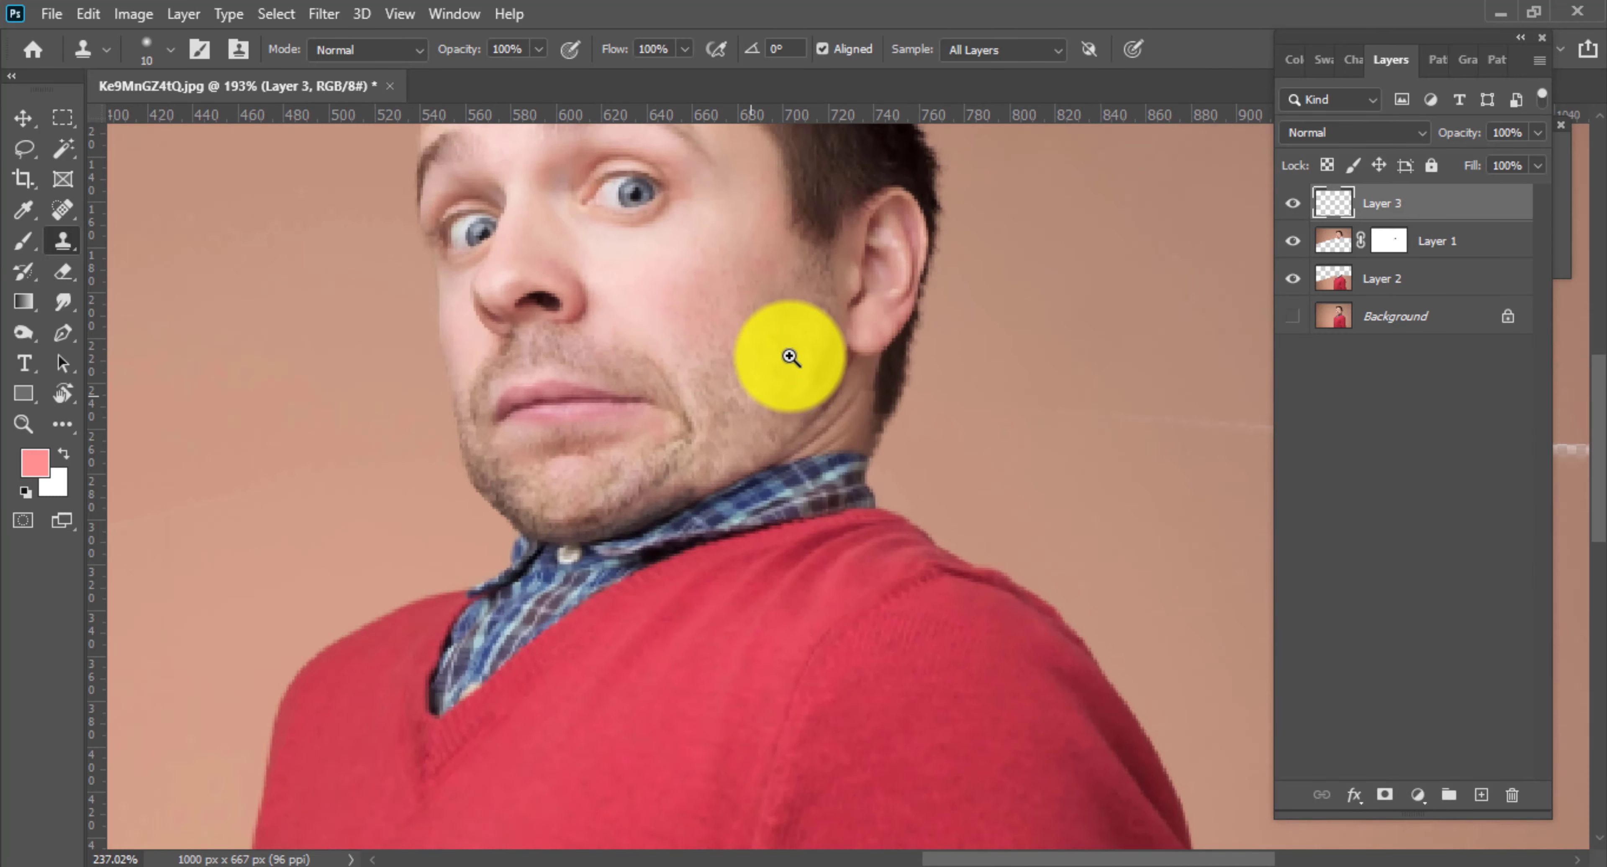
{"action": "scroll", "coordinate": [924, 412], "scroll_direction": "up", "scroll_amount": 4}
{"action": "scroll", "coordinate": [904, 399], "scroll_direction": "up", "scroll_amount": 2}
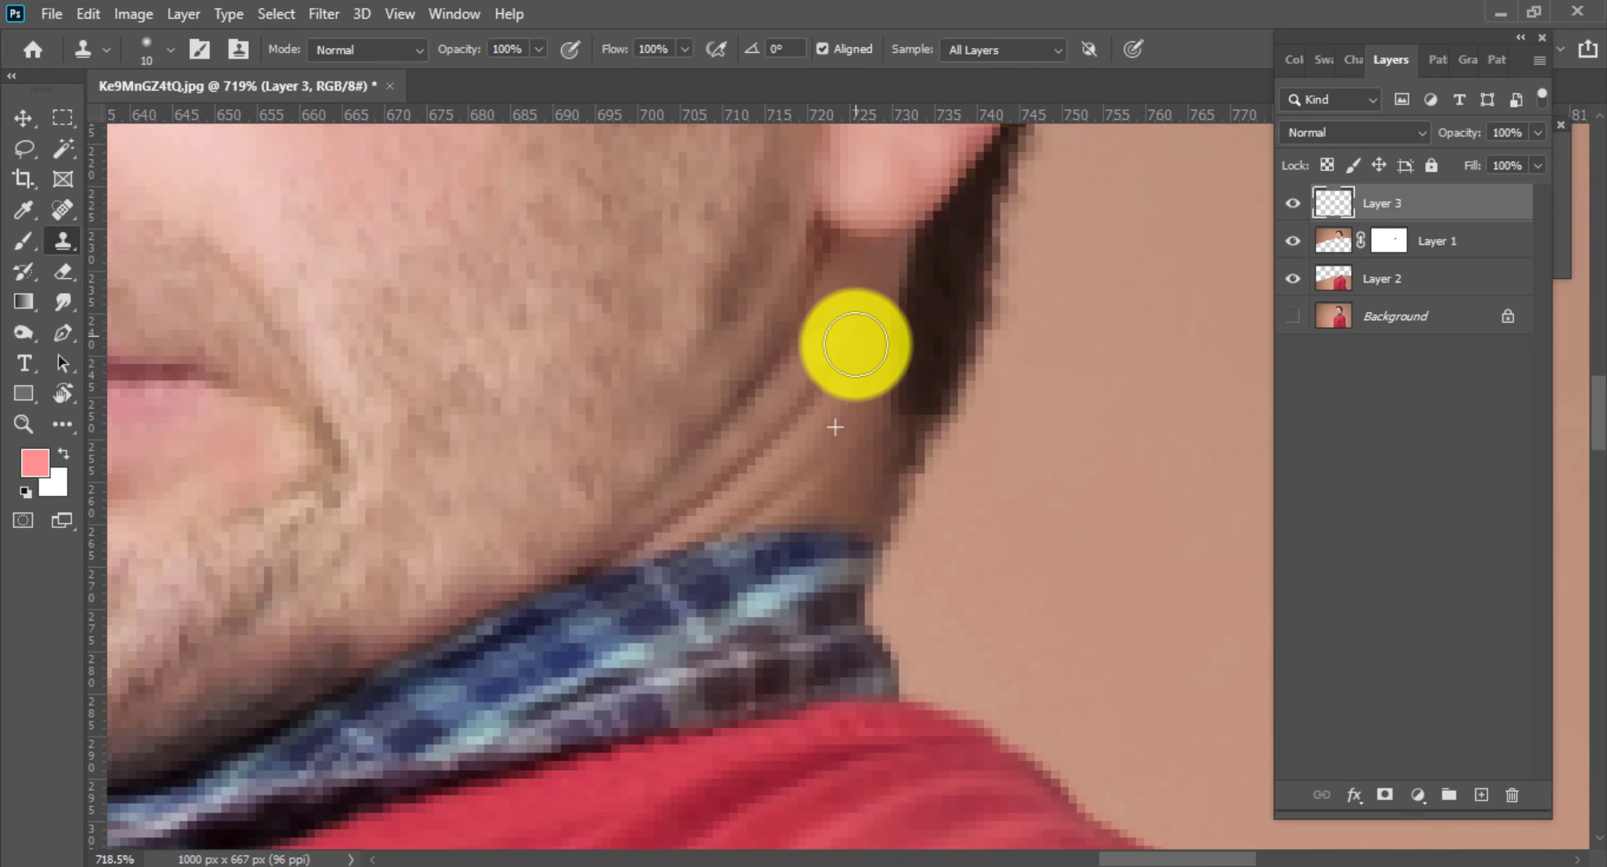
{"action": "scroll", "coordinate": [917, 406], "scroll_direction": "down", "scroll_amount": 3}
{"action": "scroll", "coordinate": [901, 430], "scroll_direction": "down", "scroll_amount": 2}
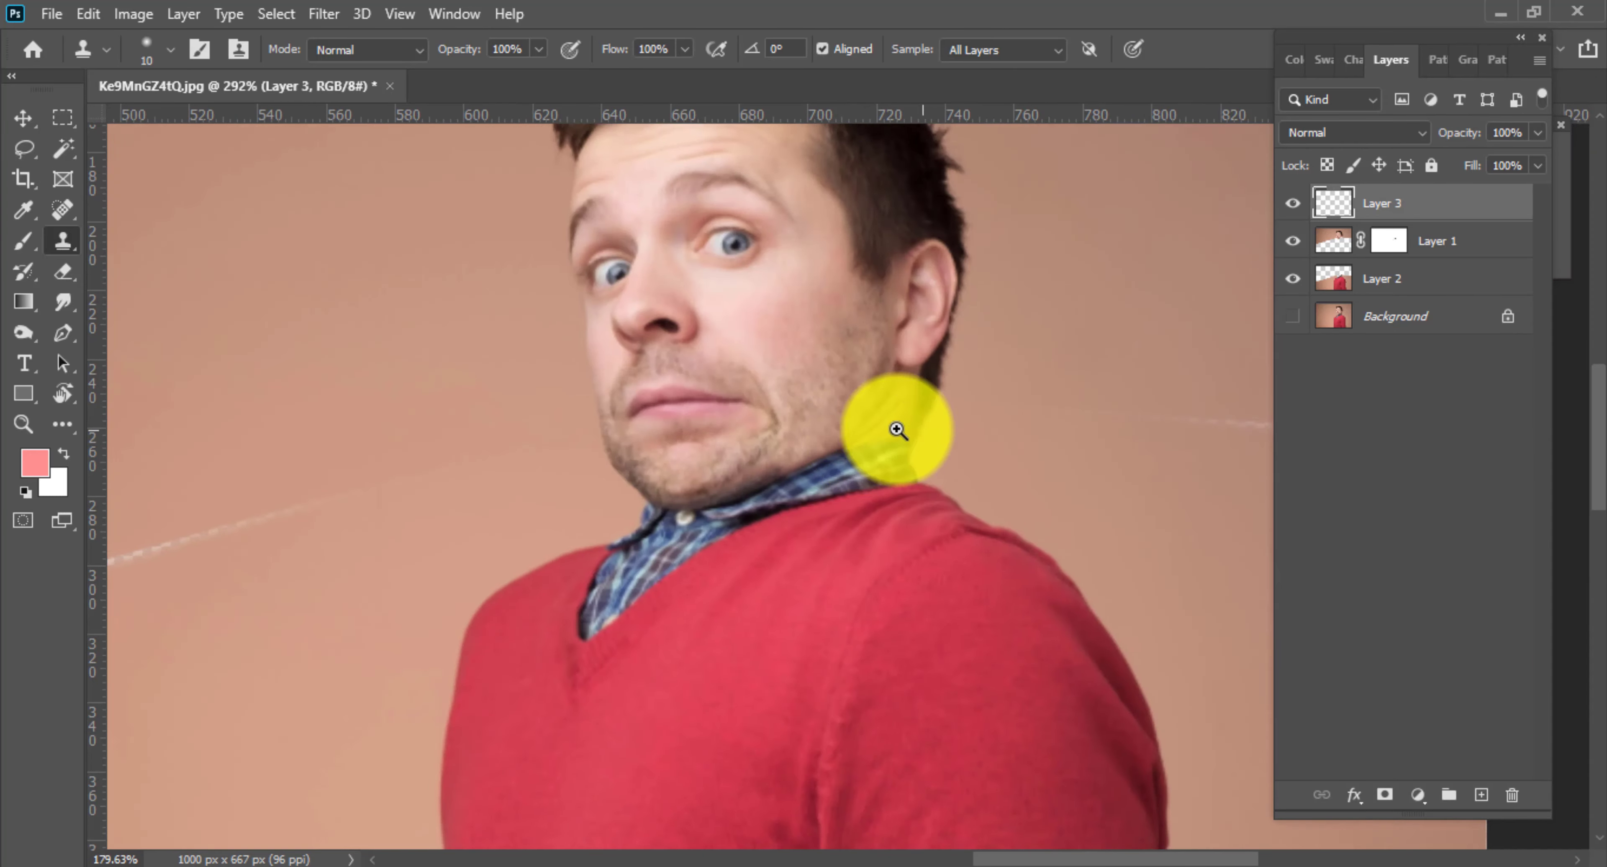
{"action": "scroll", "coordinate": [897, 430], "scroll_direction": "up", "scroll_amount": 3}
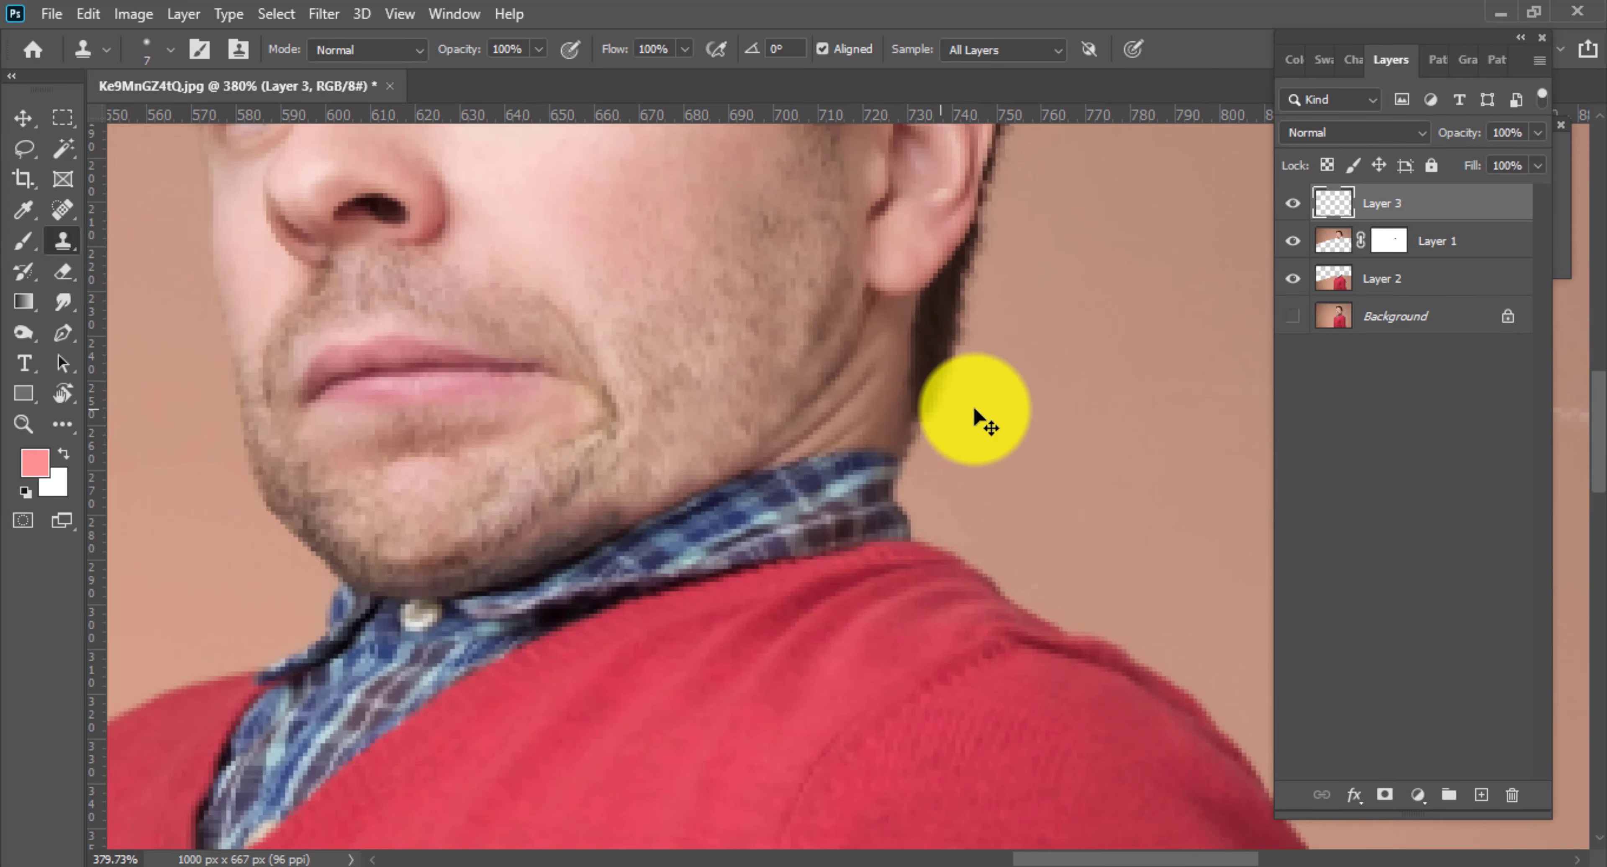
{"action": "scroll", "coordinate": [976, 420], "scroll_direction": "down", "scroll_amount": 3}
{"action": "scroll", "coordinate": [861, 412], "scroll_direction": "up", "scroll_amount": 8}
{"action": "scroll", "coordinate": [914, 431], "scroll_direction": "down", "scroll_amount": 6}
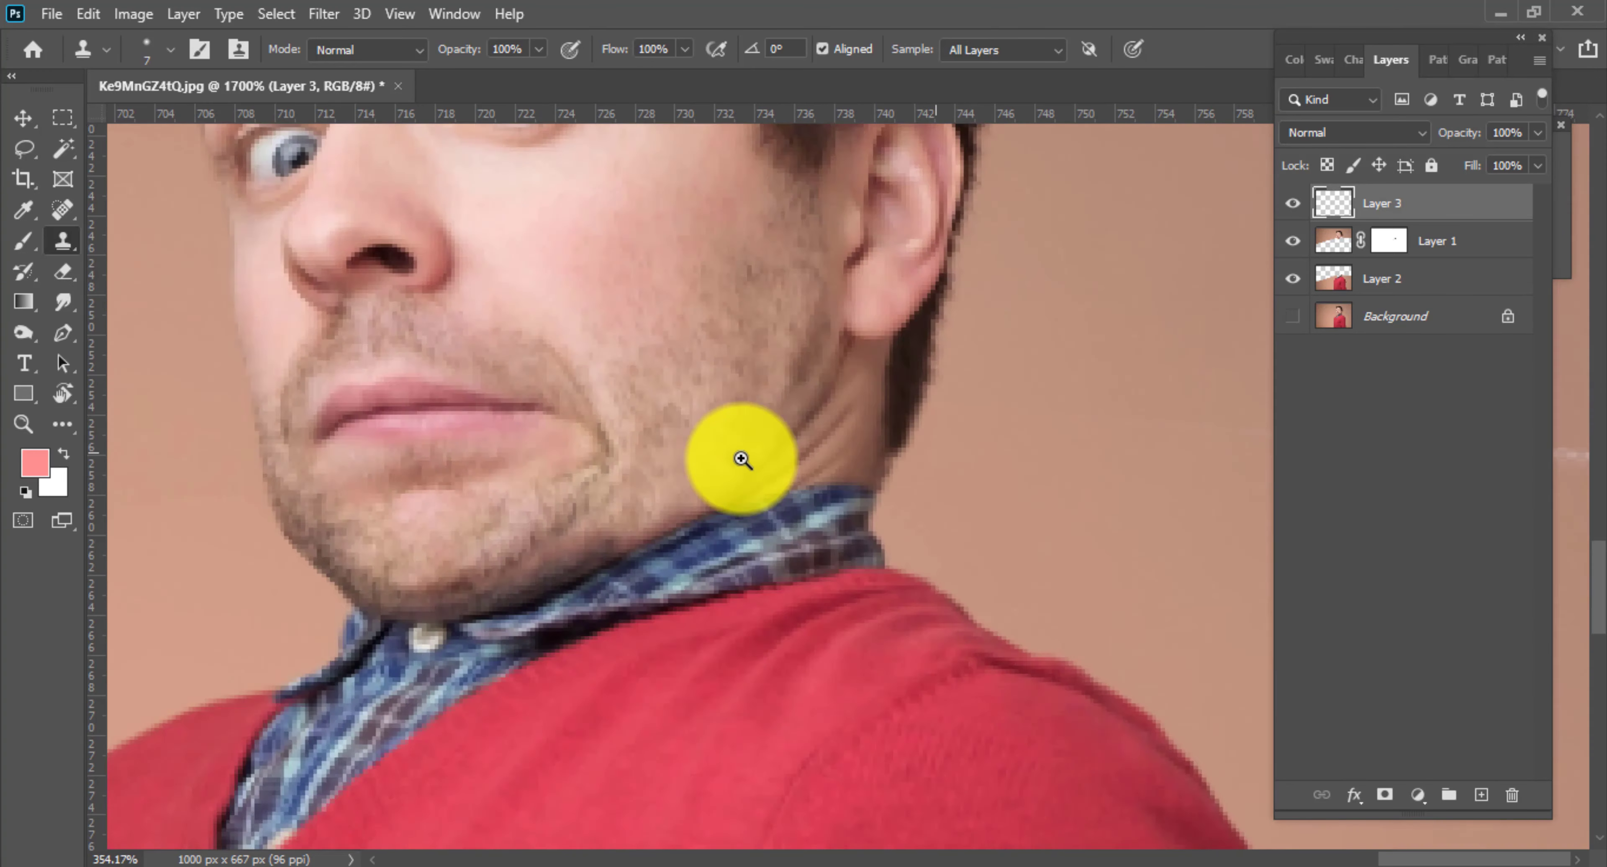
{"action": "scroll", "coordinate": [735, 459], "scroll_direction": "down", "scroll_amount": 2}
{"action": "scroll", "coordinate": [729, 459], "scroll_direction": "down", "scroll_amount": 1}
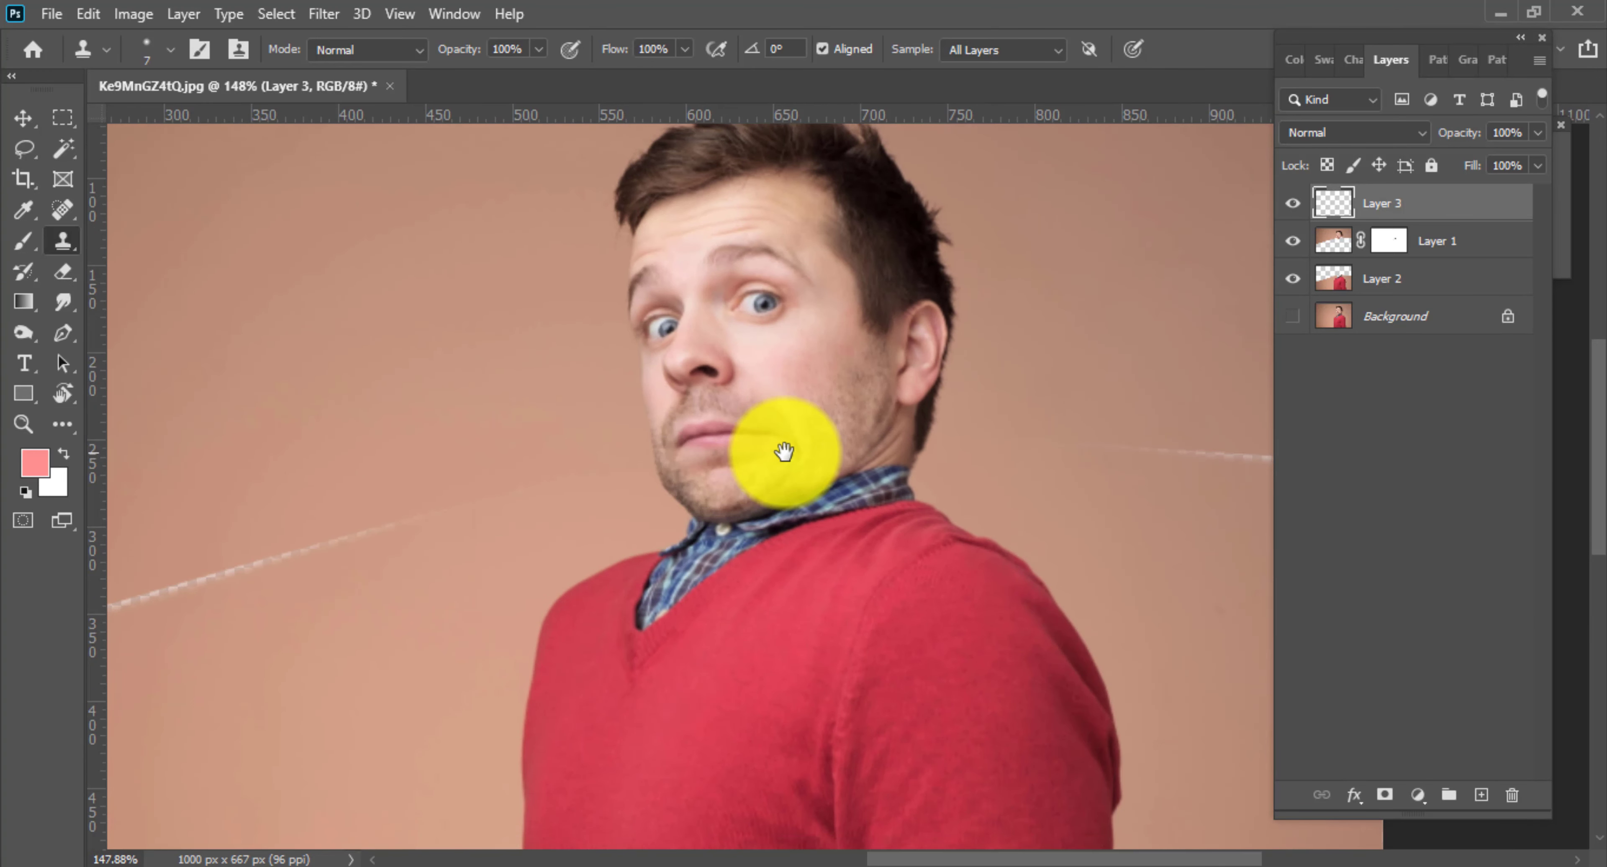
{"action": "scroll", "coordinate": [812, 457], "scroll_direction": "down", "scroll_amount": 2}
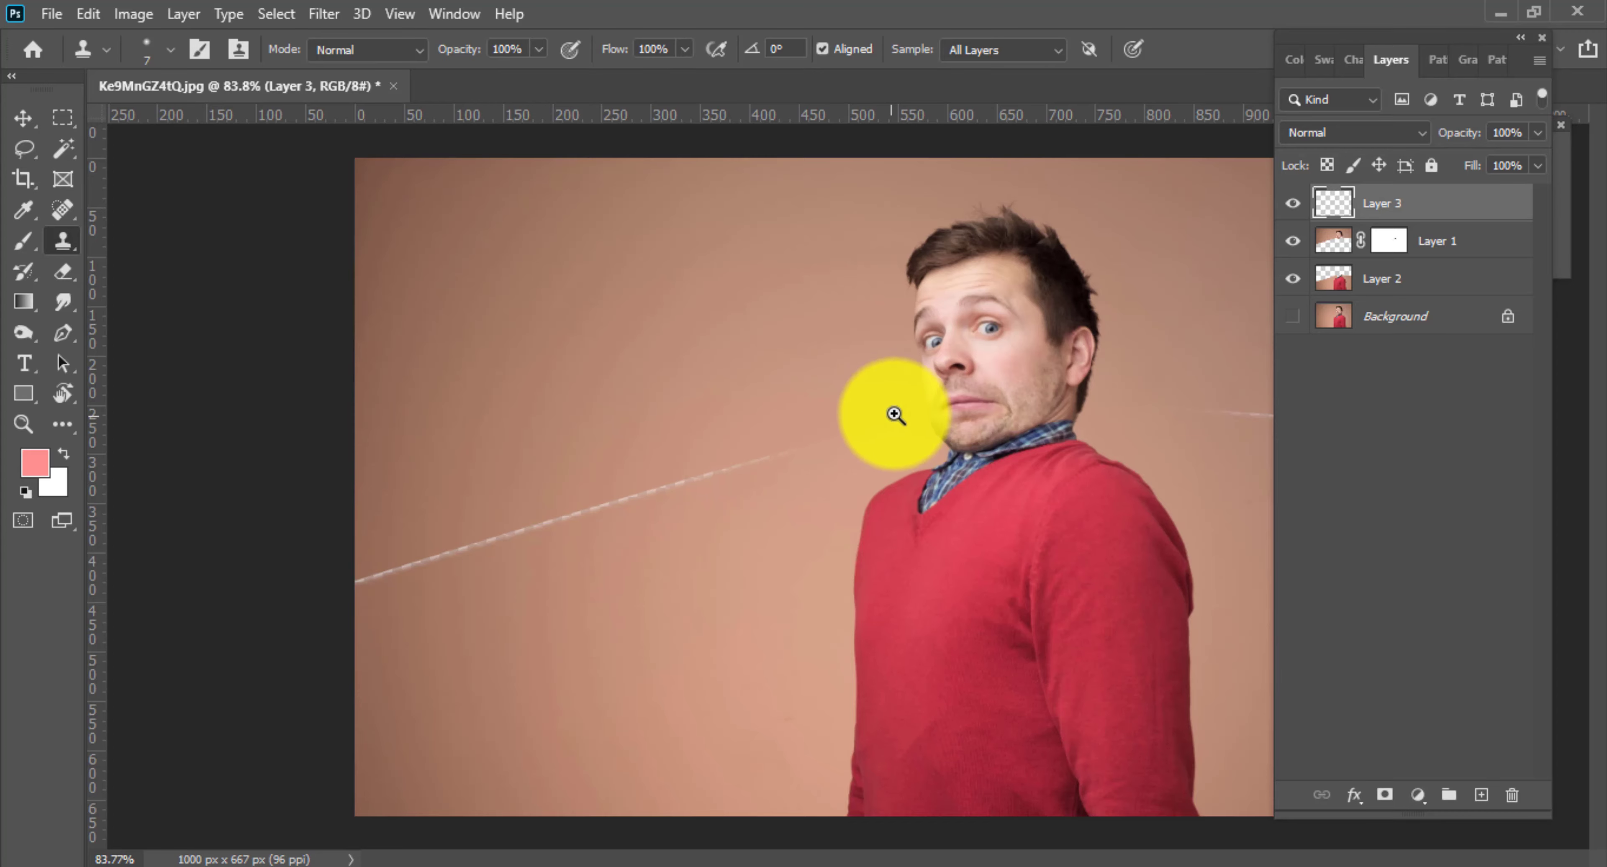
{"action": "scroll", "coordinate": [895, 414], "scroll_direction": "up", "scroll_amount": 1}
{"action": "scroll", "coordinate": [1196, 423], "scroll_direction": "up", "scroll_amount": 1}
{"action": "scroll", "coordinate": [1195, 423], "scroll_direction": "up", "scroll_amount": 4}
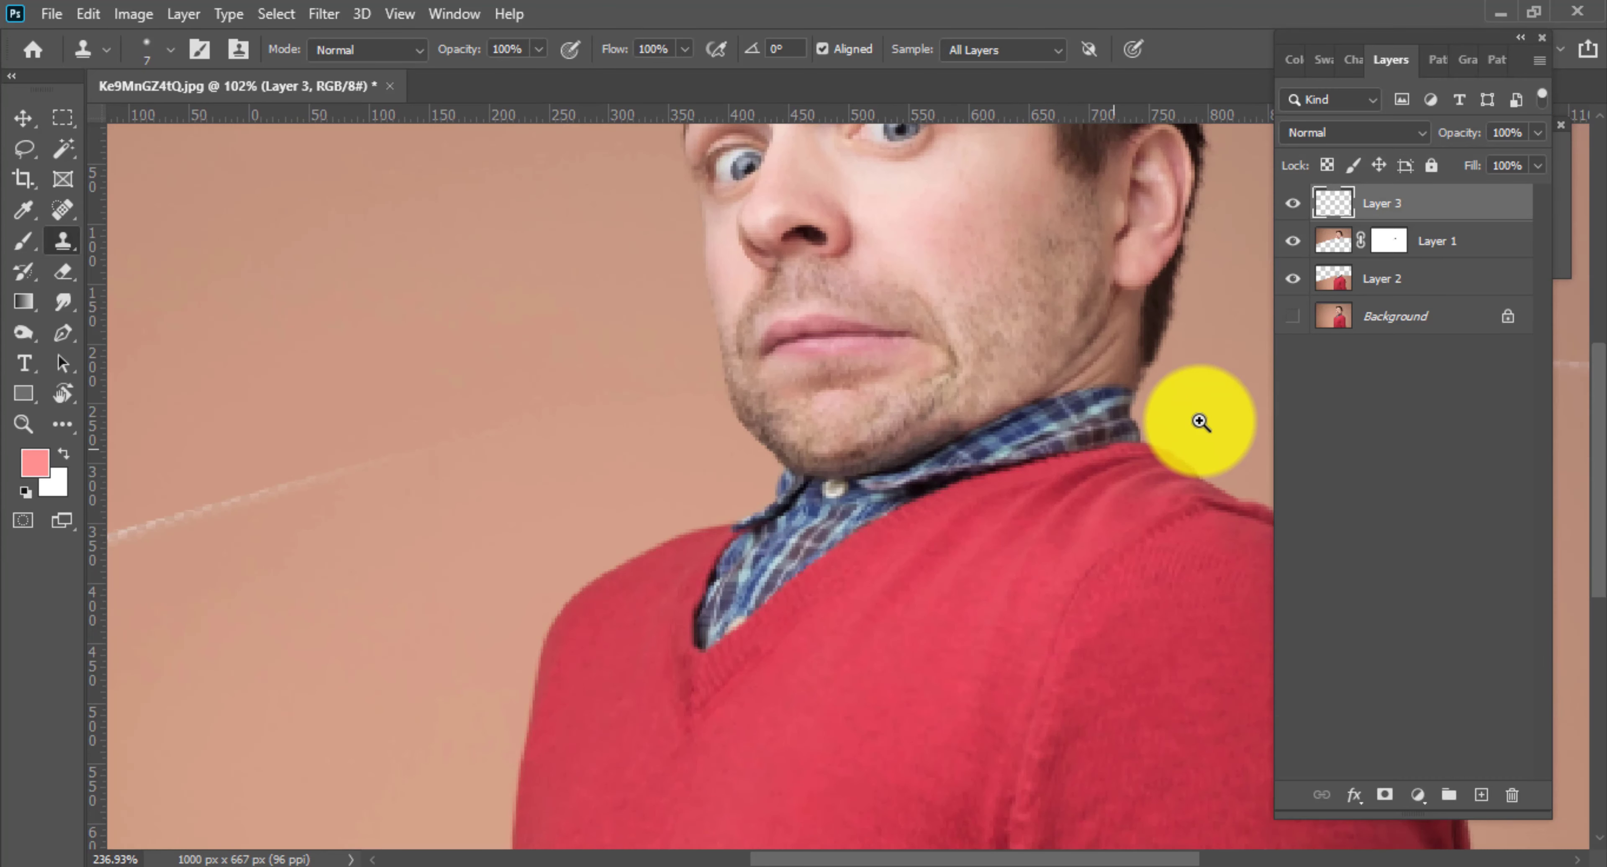
{"action": "scroll", "coordinate": [1134, 431], "scroll_direction": "down", "scroll_amount": 2}
{"action": "scroll", "coordinate": [1067, 419], "scroll_direction": "down", "scroll_amount": 5}
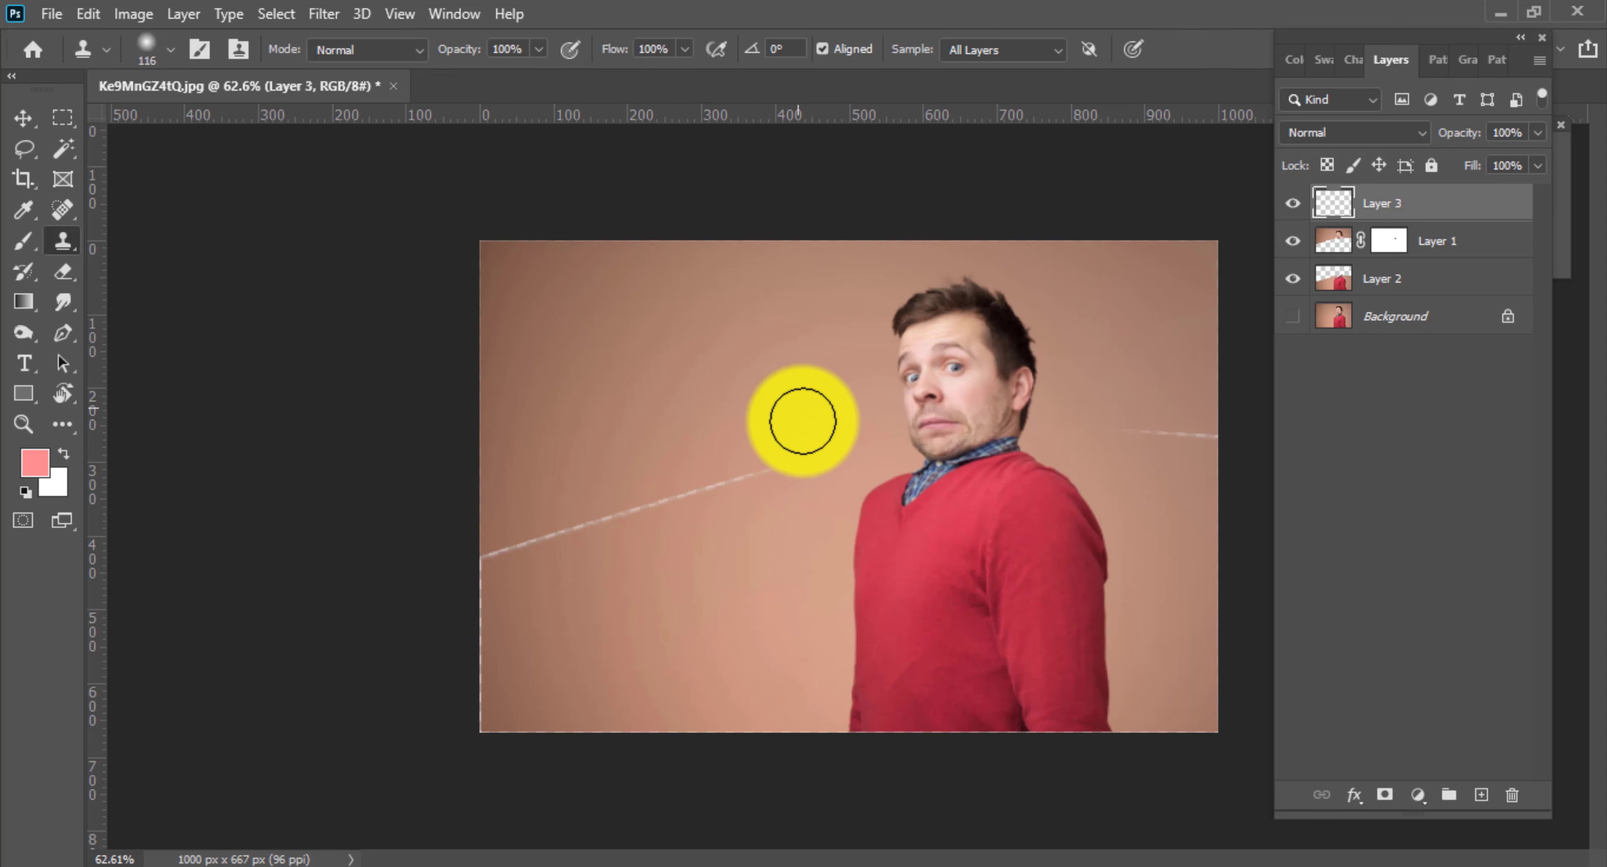
Step: Clone out the white streak left of the man and near the right edge, undoing bad strokes
{"action": "left_click_drag", "start_coordinate": [808, 423], "coordinate": [753, 467]}
{"action": "key", "text": "ctrl+z"}
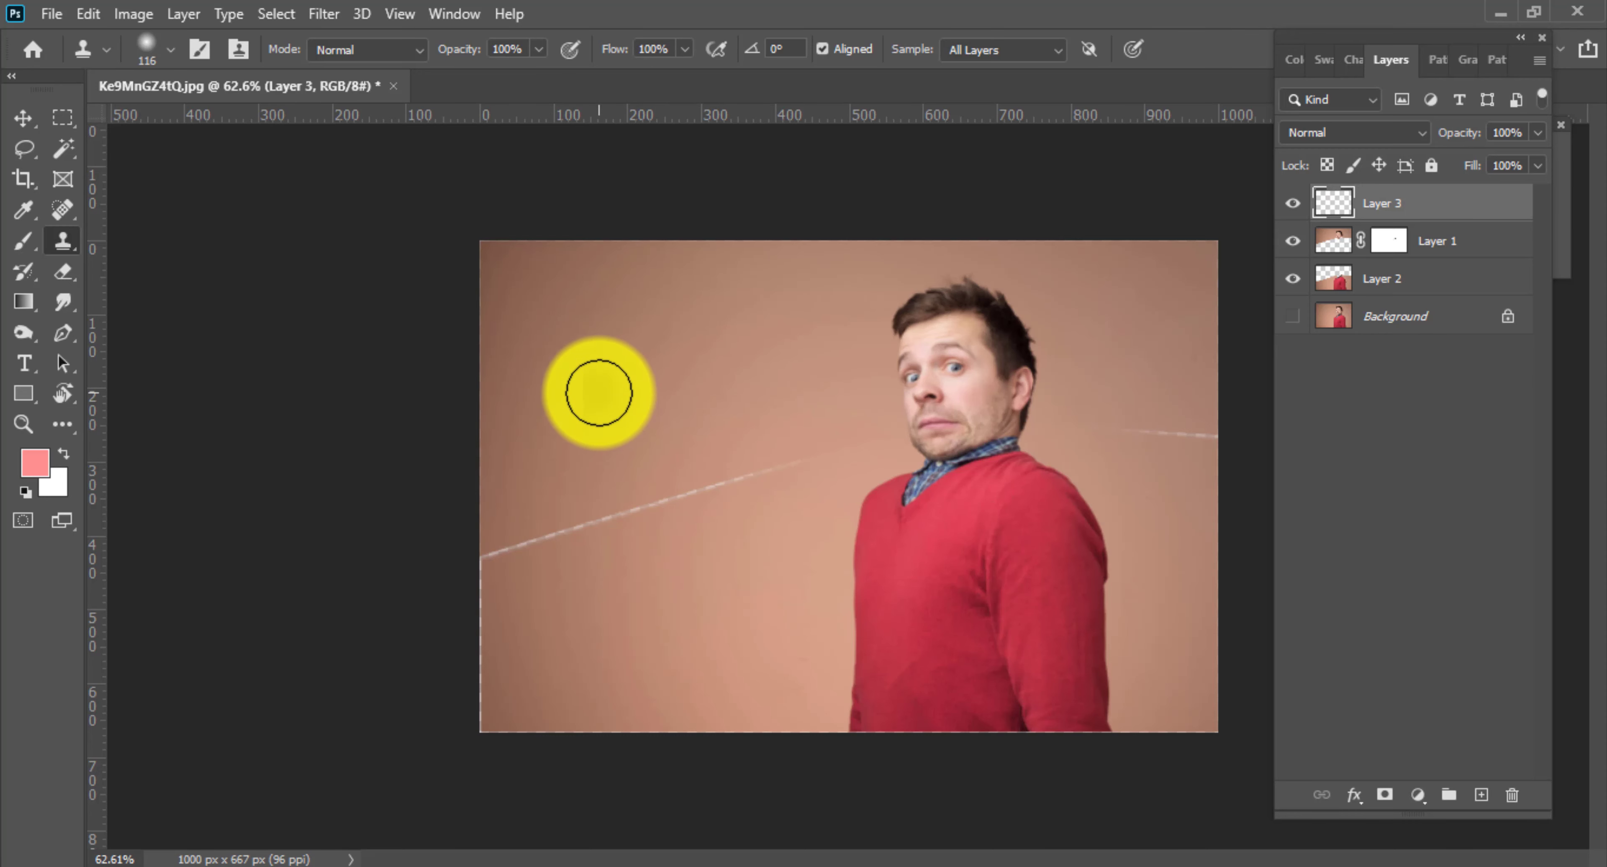
{"action": "left_click_drag", "start_coordinate": [624, 502], "coordinate": [771, 455]}
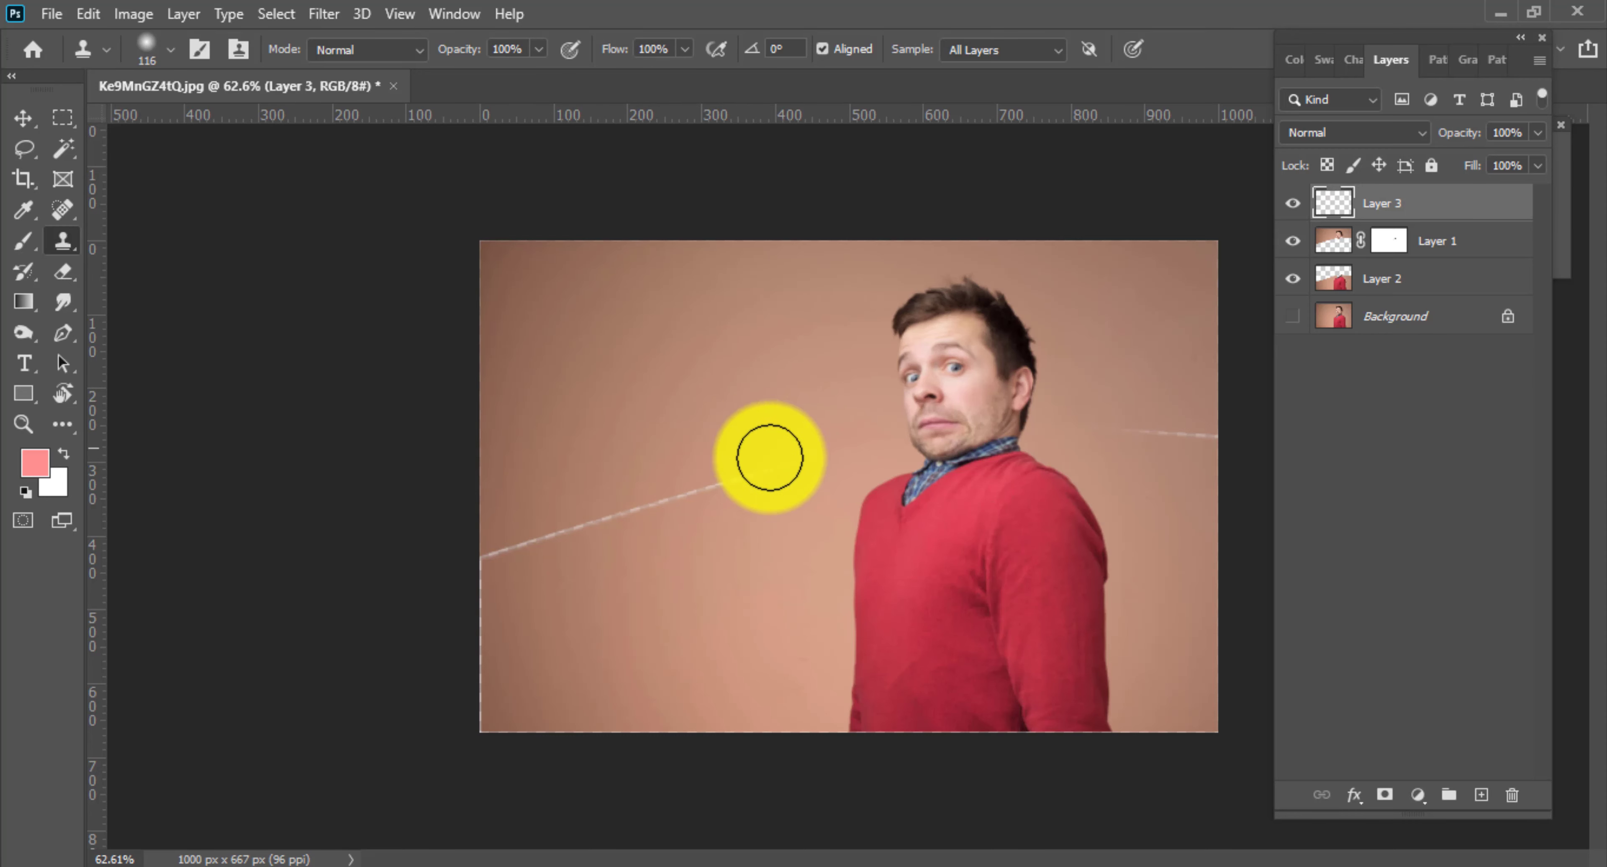
{"action": "key", "text": "ctrl+z"}
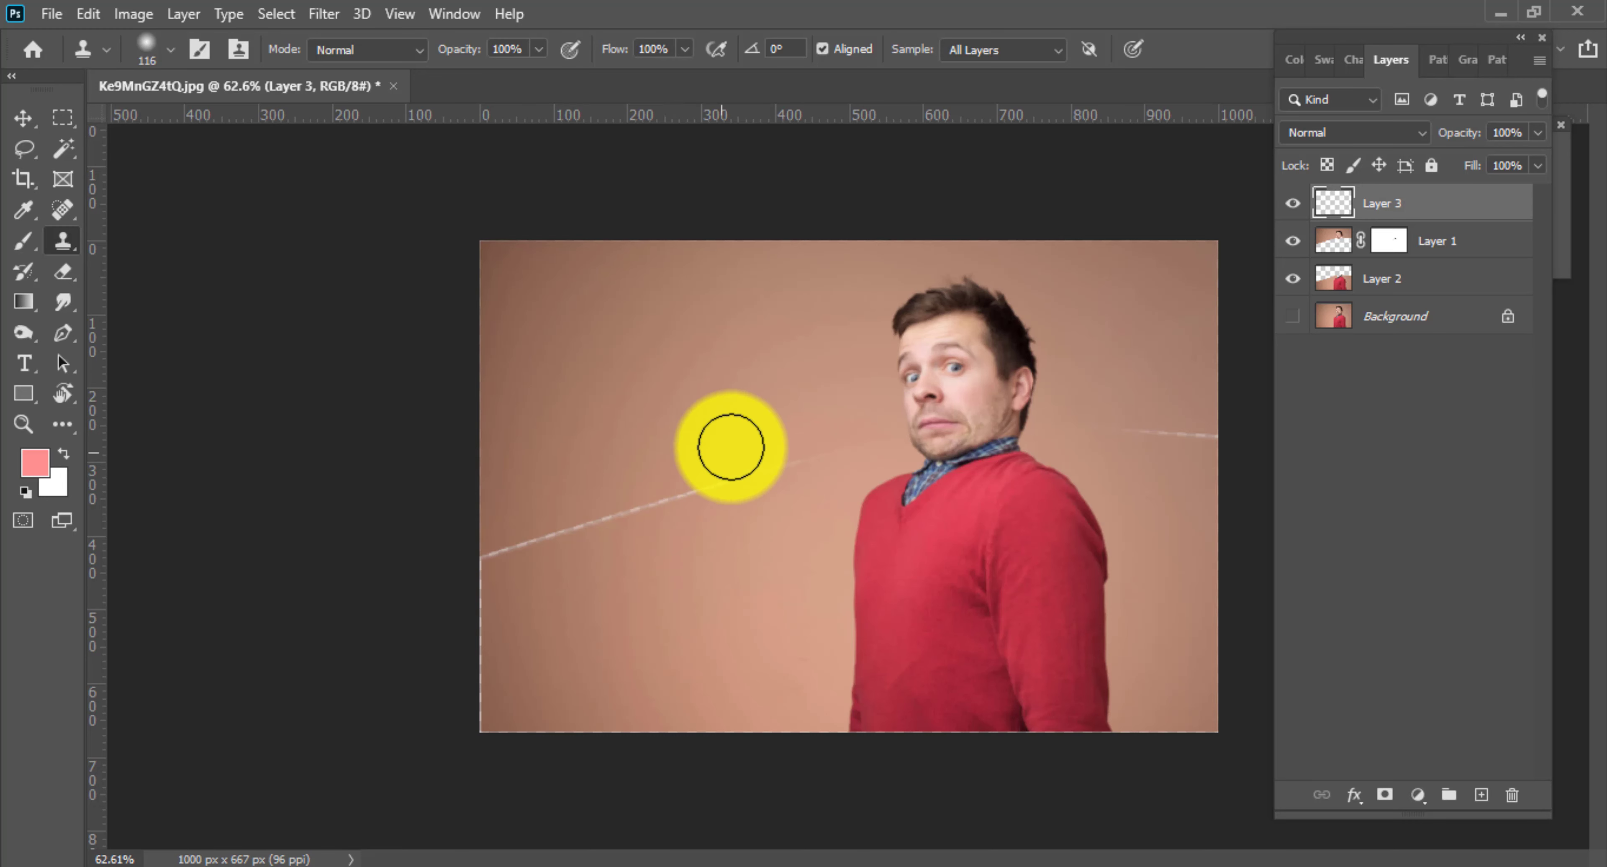
{"action": "key", "text": "bracketleft"}
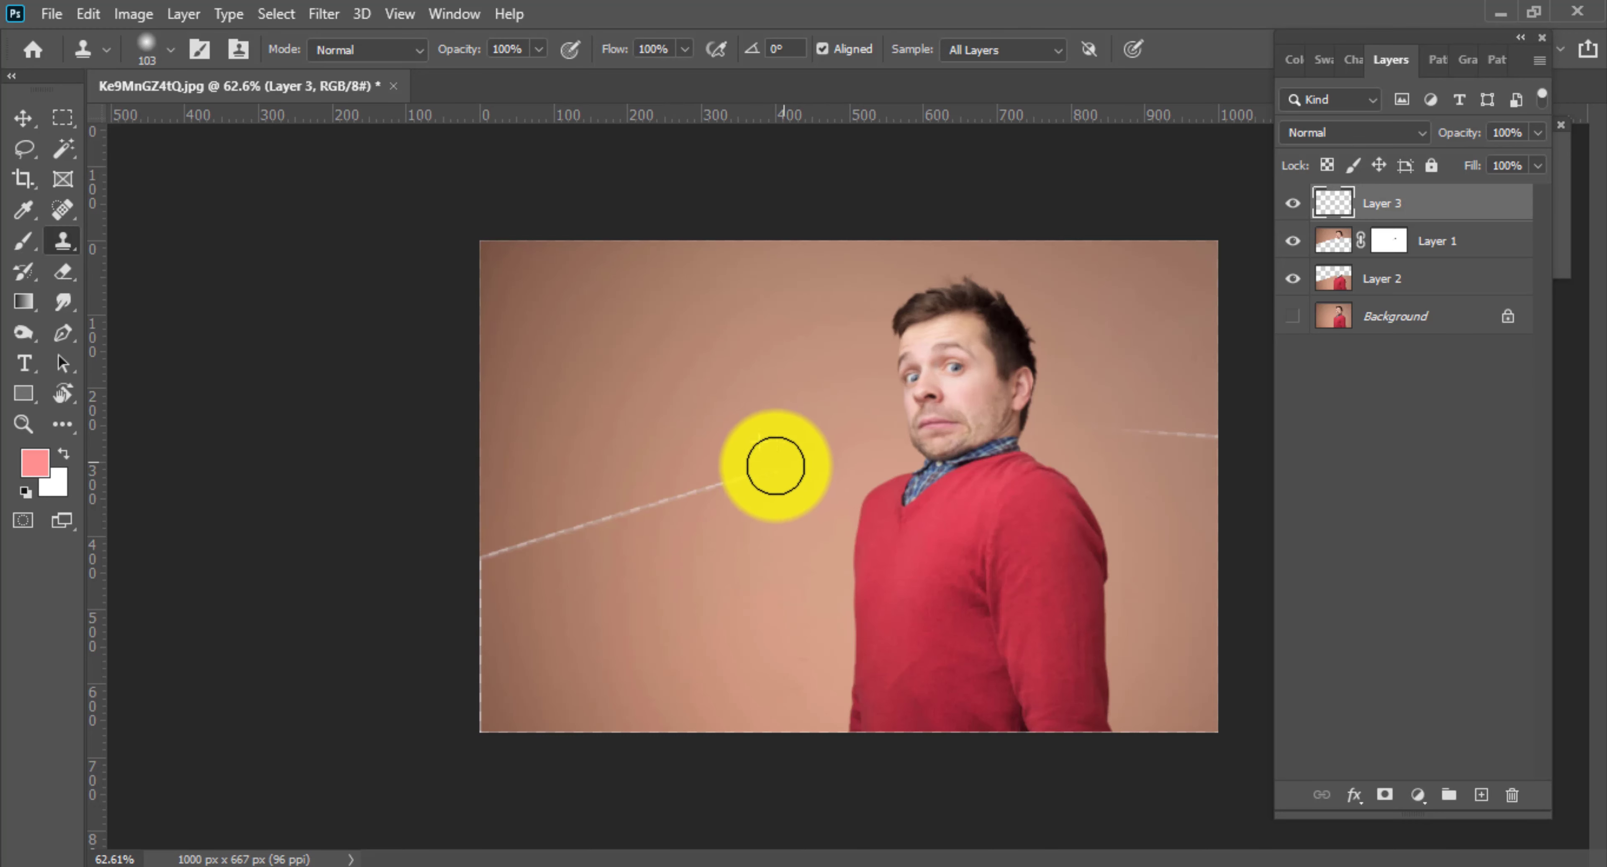
{"action": "left_click_drag", "start_coordinate": [699, 460], "coordinate": [509, 559]}
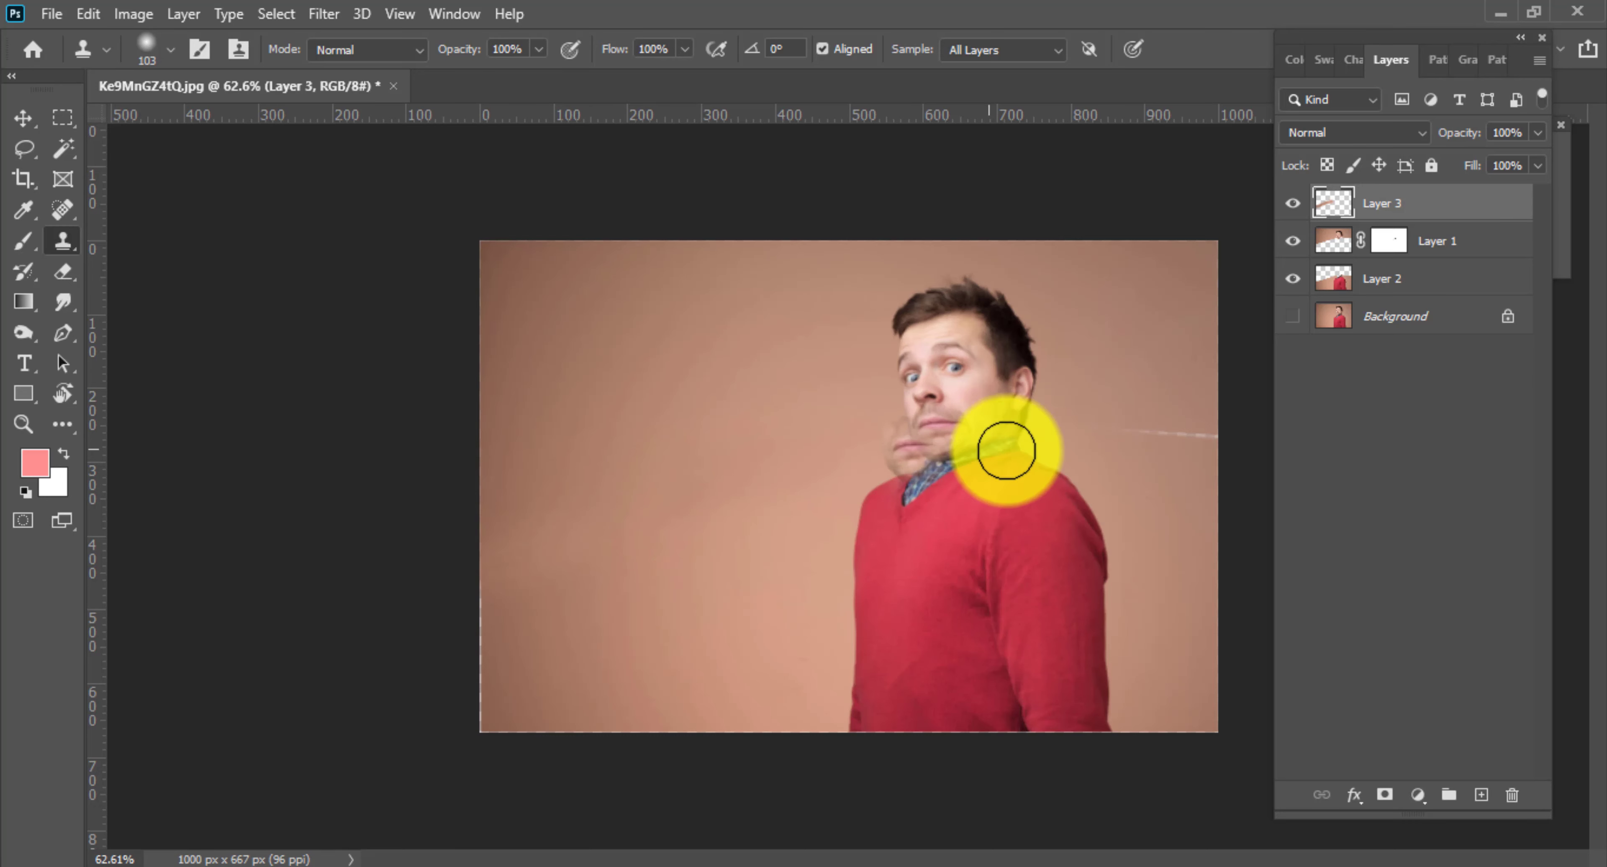
{"action": "left_click_drag", "start_coordinate": [1173, 459], "coordinate": [1220, 444]}
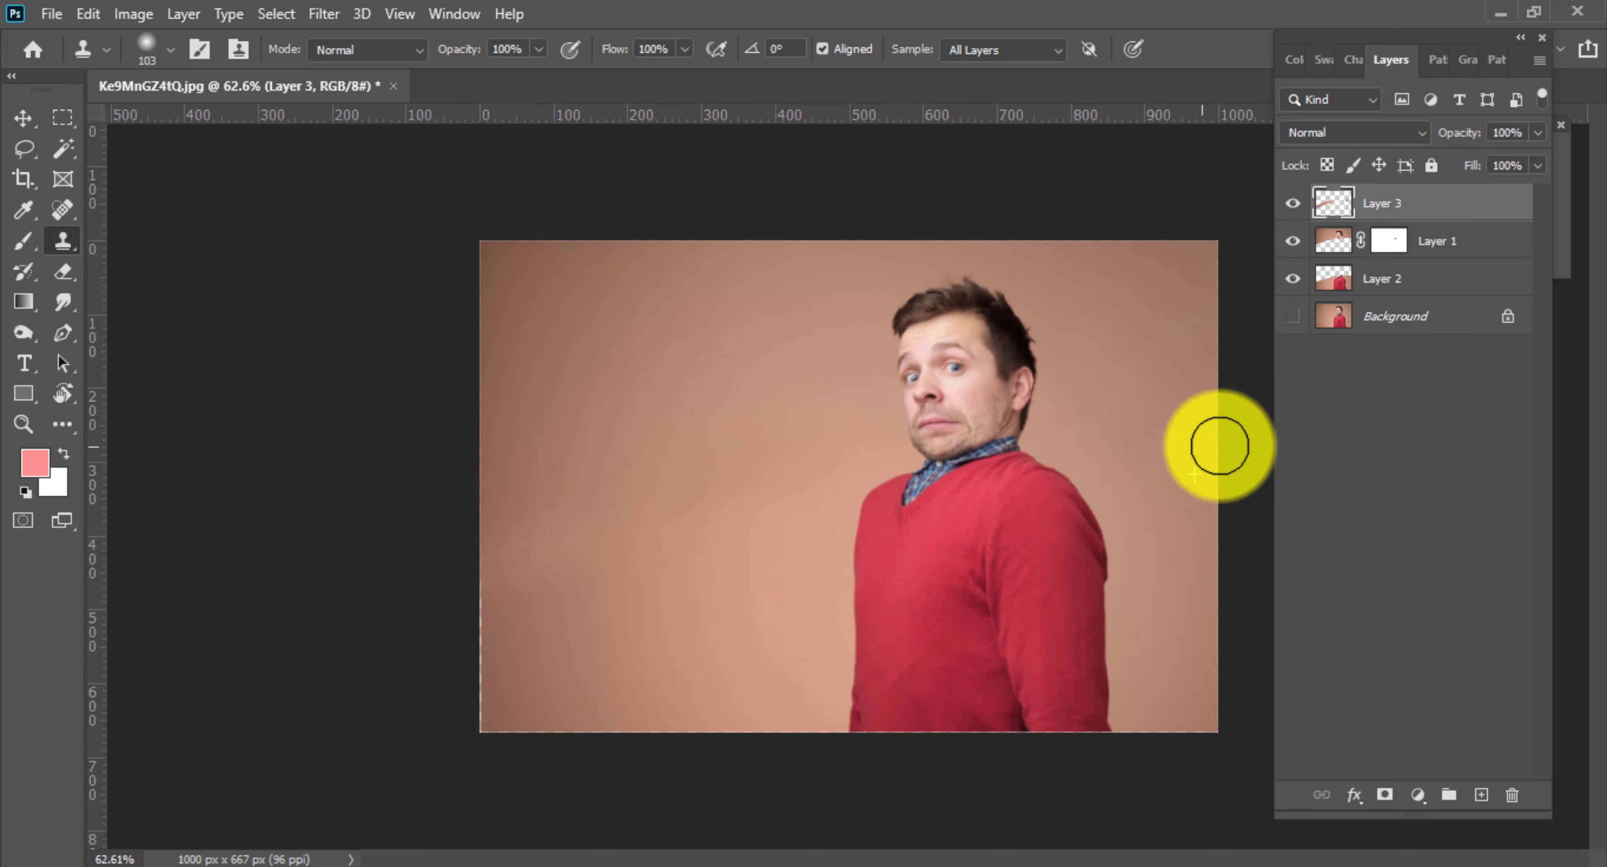
{"action": "scroll", "coordinate": [1023, 441], "scroll_direction": "up", "scroll_amount": 3}
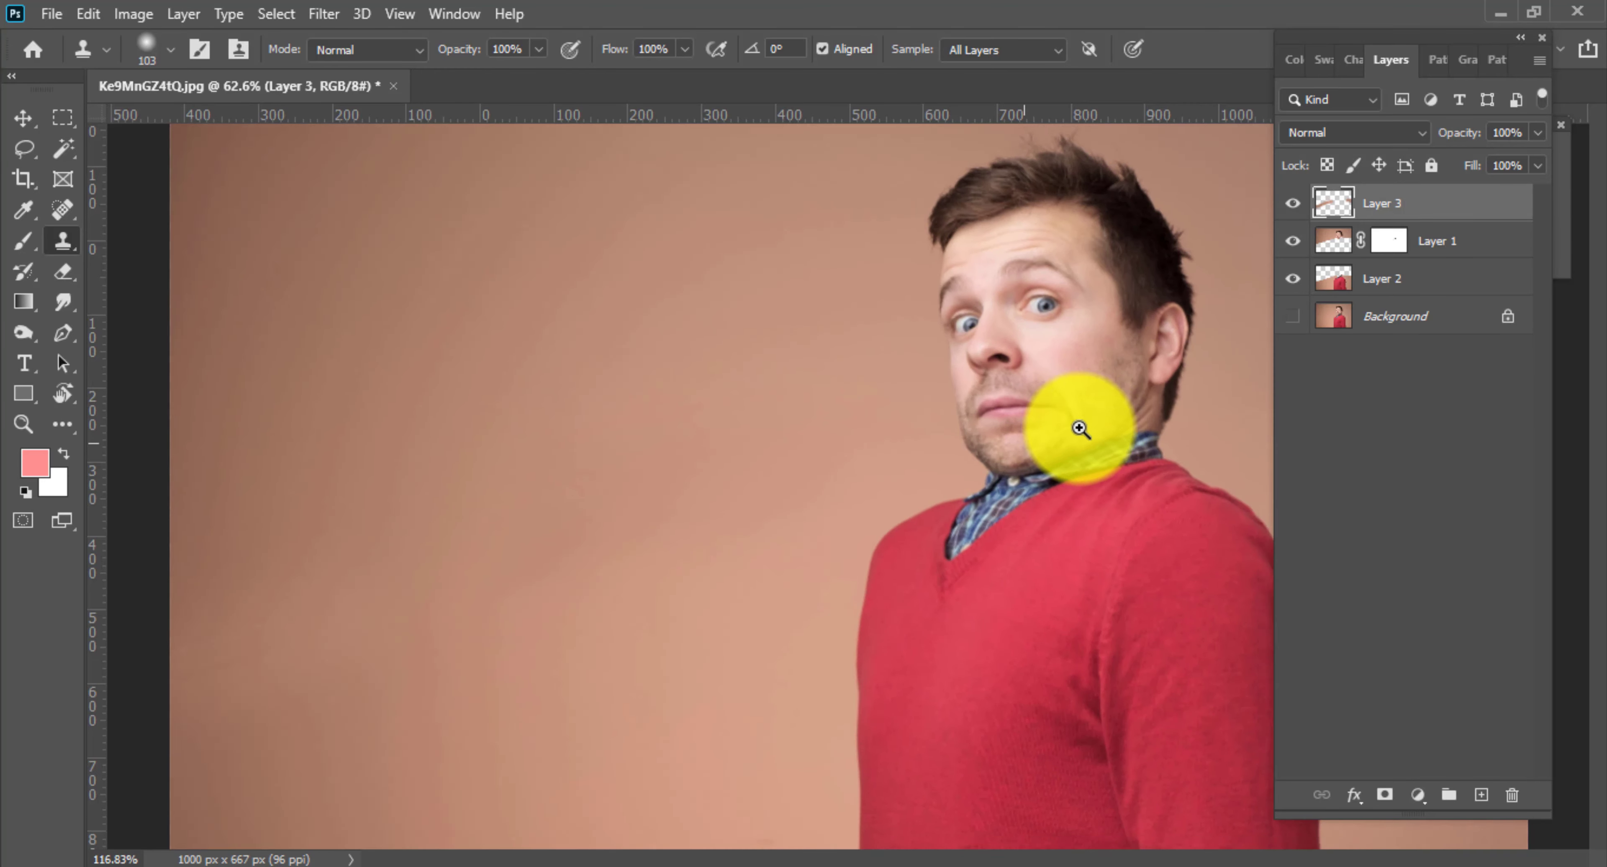
{"action": "scroll", "coordinate": [1076, 431], "scroll_direction": "up", "scroll_amount": 2}
{"action": "scroll", "coordinate": [991, 445], "scroll_direction": "up", "scroll_amount": 3}
{"action": "scroll", "coordinate": [1101, 431], "scroll_direction": "down", "scroll_amount": 2}
{"action": "scroll", "coordinate": [1076, 437], "scroll_direction": "down", "scroll_amount": 1}
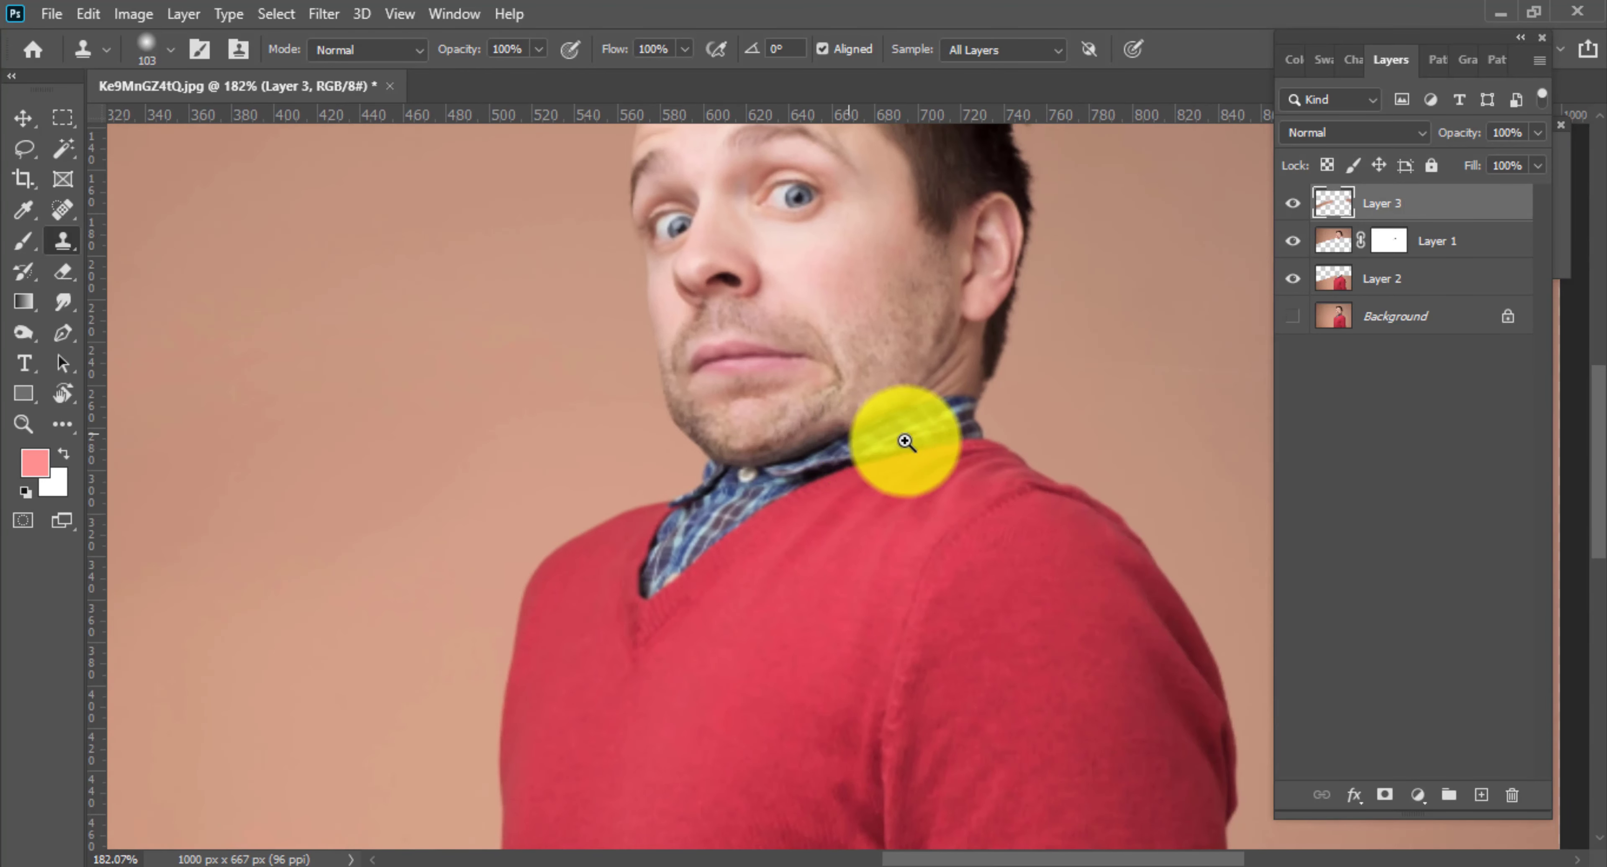
{"action": "left_click", "coordinate": [1293, 317]}
{"action": "scroll", "coordinate": [969, 341], "scroll_direction": "up", "scroll_amount": 3}
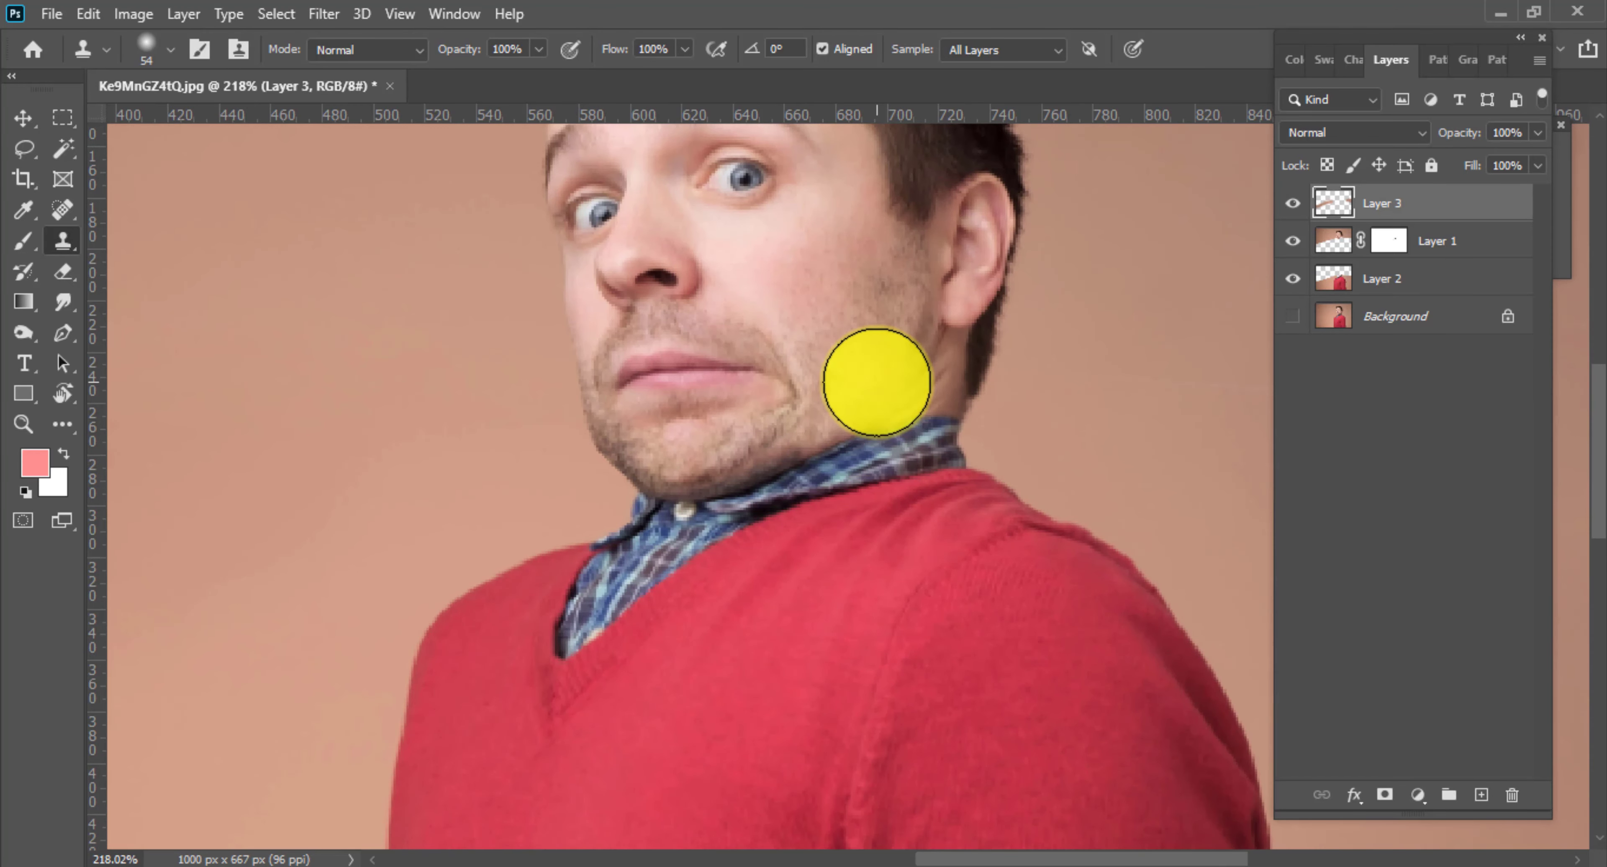
{"action": "scroll", "coordinate": [836, 409], "scroll_direction": "down", "scroll_amount": 5}
{"action": "scroll", "coordinate": [836, 408], "scroll_direction": "up", "scroll_amount": 5}
{"action": "scroll", "coordinate": [861, 572], "scroll_direction": "down", "scroll_amount": 1}
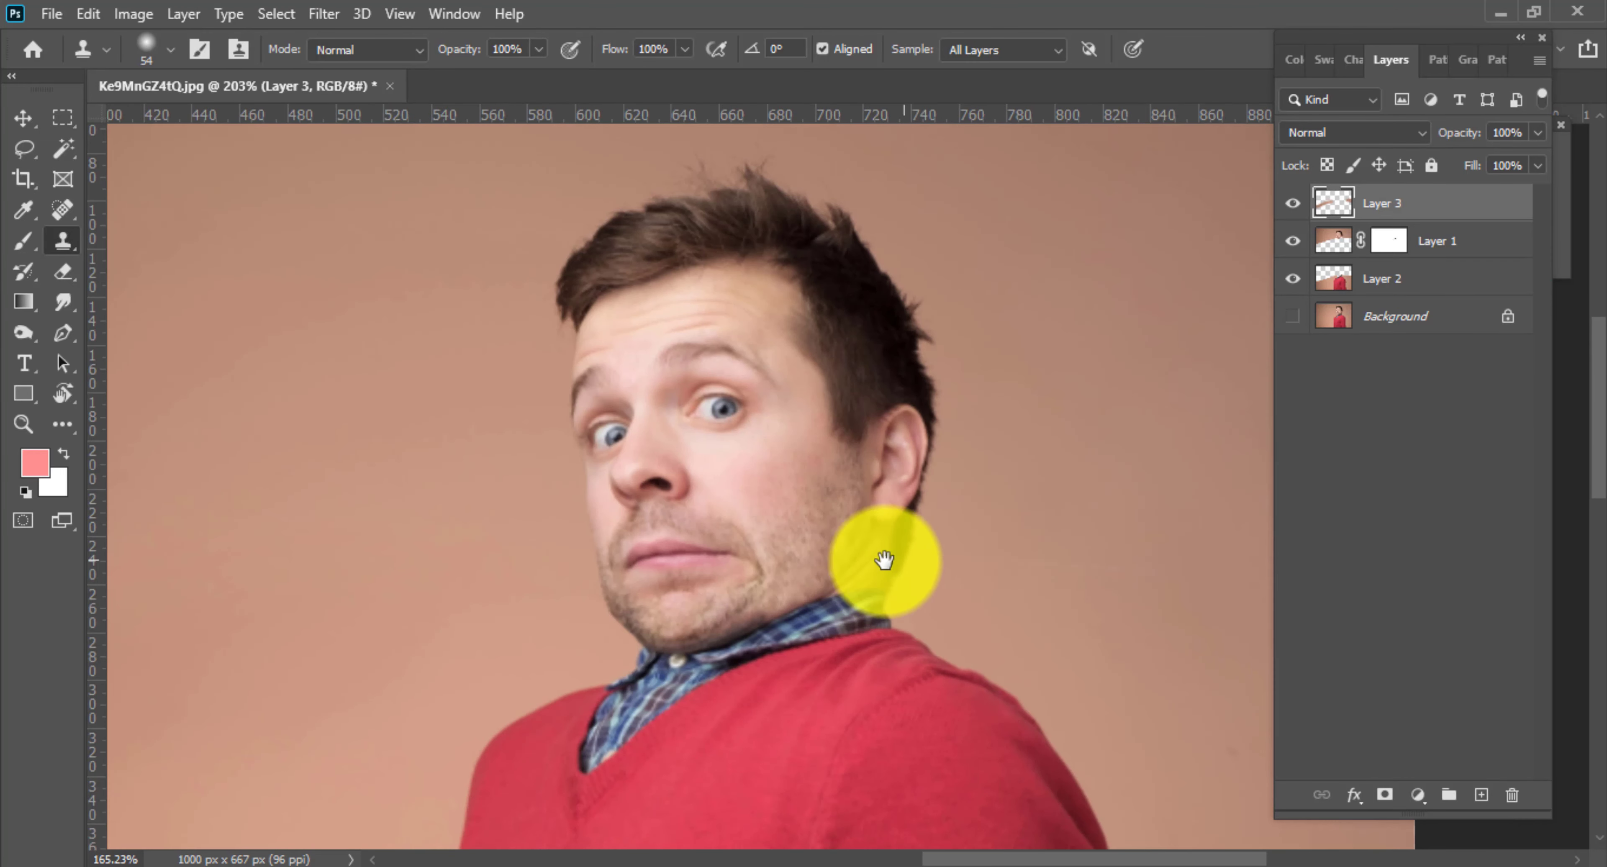
{"action": "left_click", "coordinate": [1290, 334]}
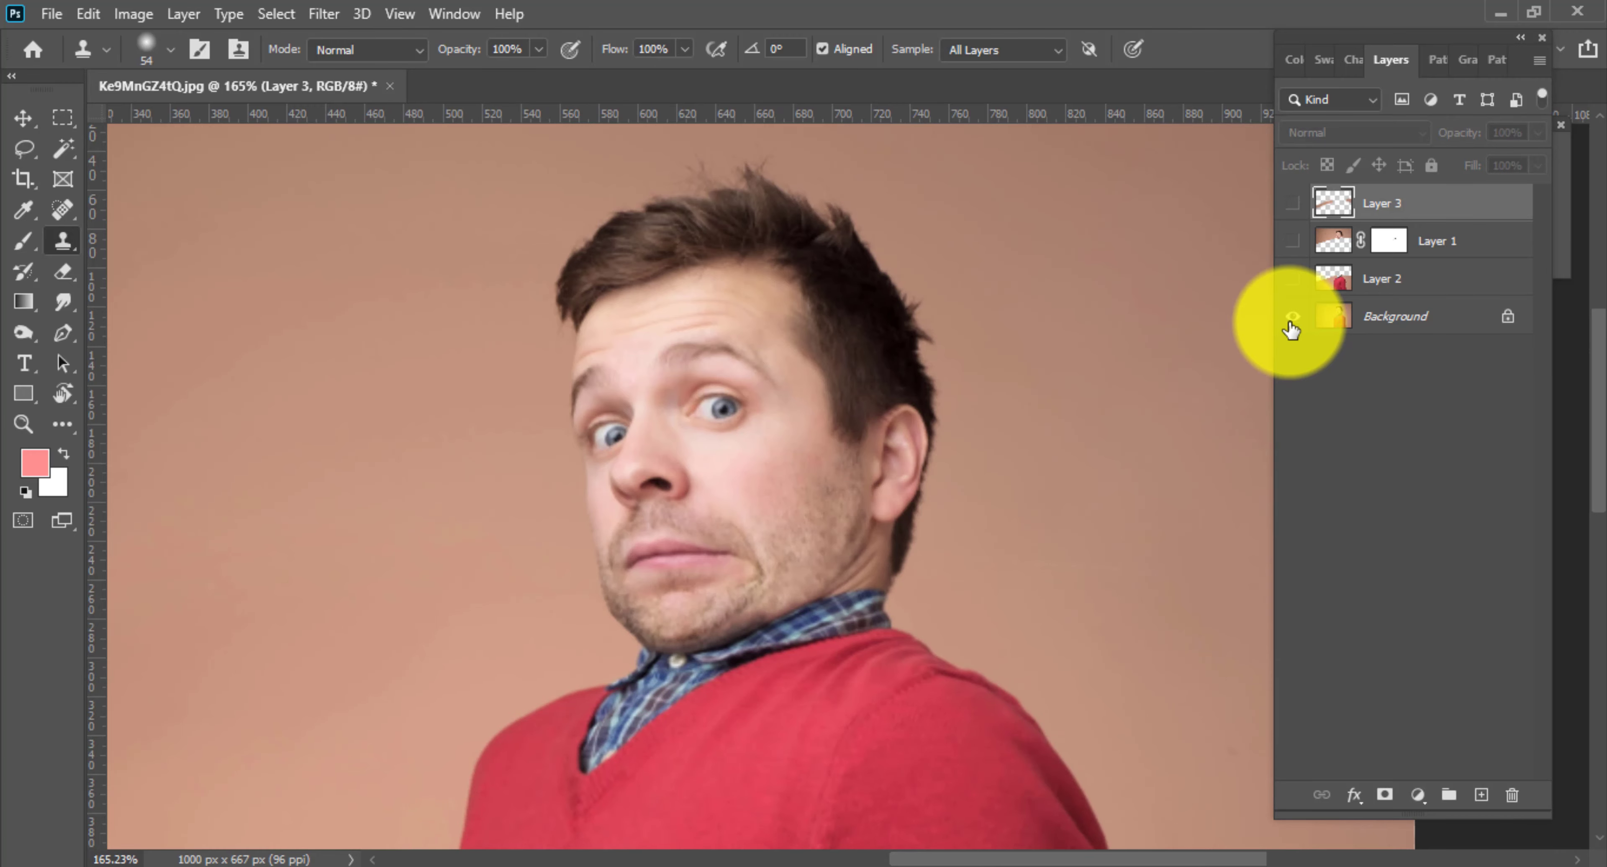
{"action": "left_click", "coordinate": [1291, 318], "text": "alt"}
{"action": "scroll", "coordinate": [897, 473], "scroll_direction": "down", "scroll_amount": 2}
Step: Shrink the clone brush to 8 px, paint over the neck shadow, and hide Background
{"action": "scroll", "coordinate": [890, 563], "scroll_direction": "up", "scroll_amount": 4}
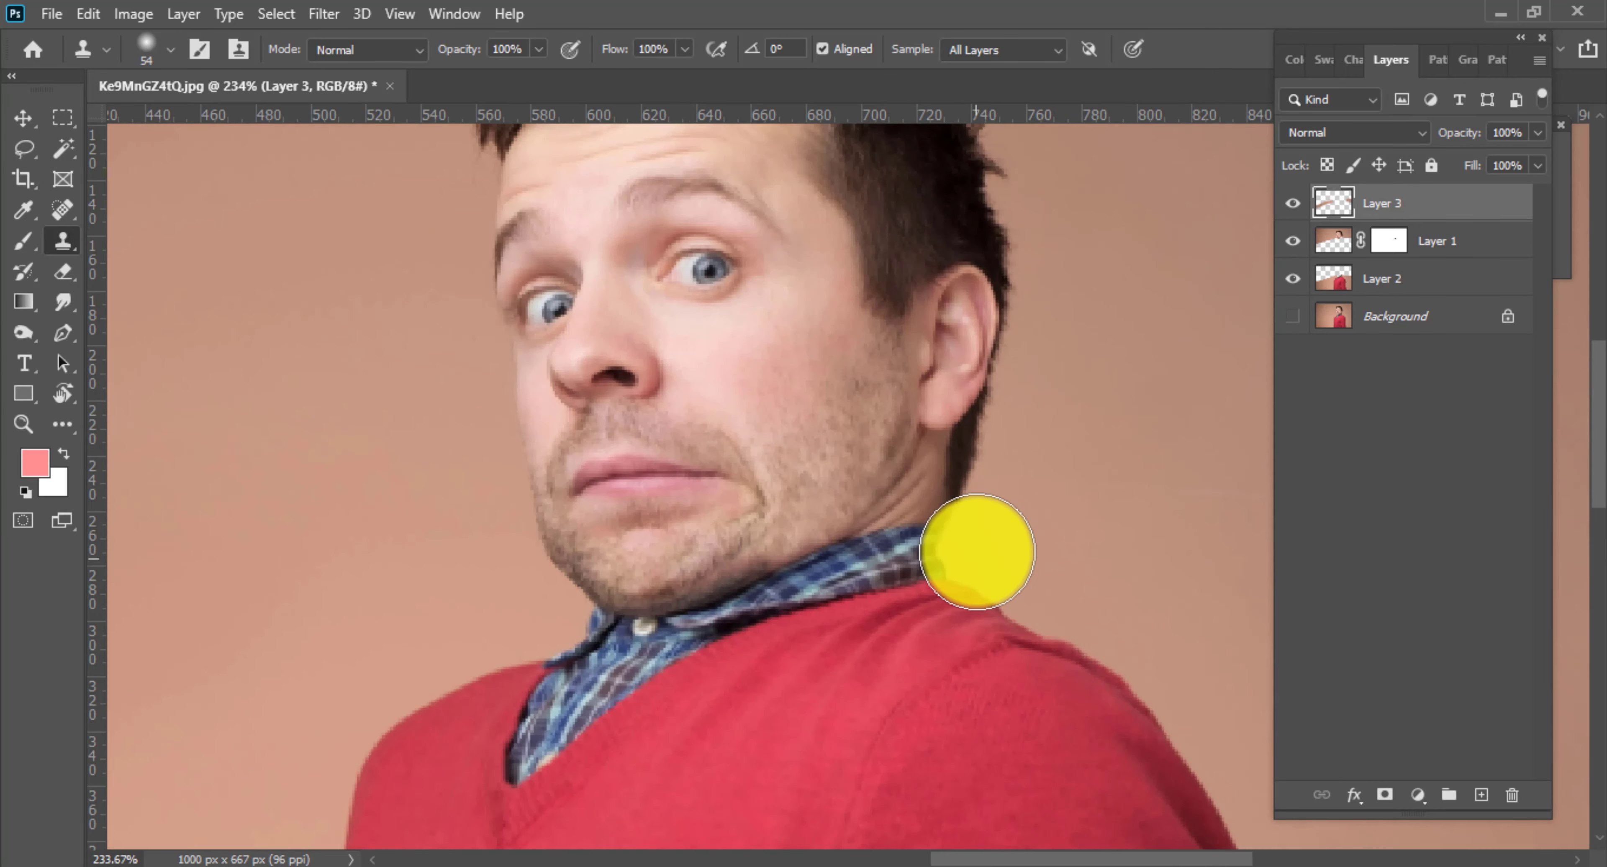
{"action": "left_click_drag", "start_coordinate": [873, 500], "coordinate": [841, 507]}
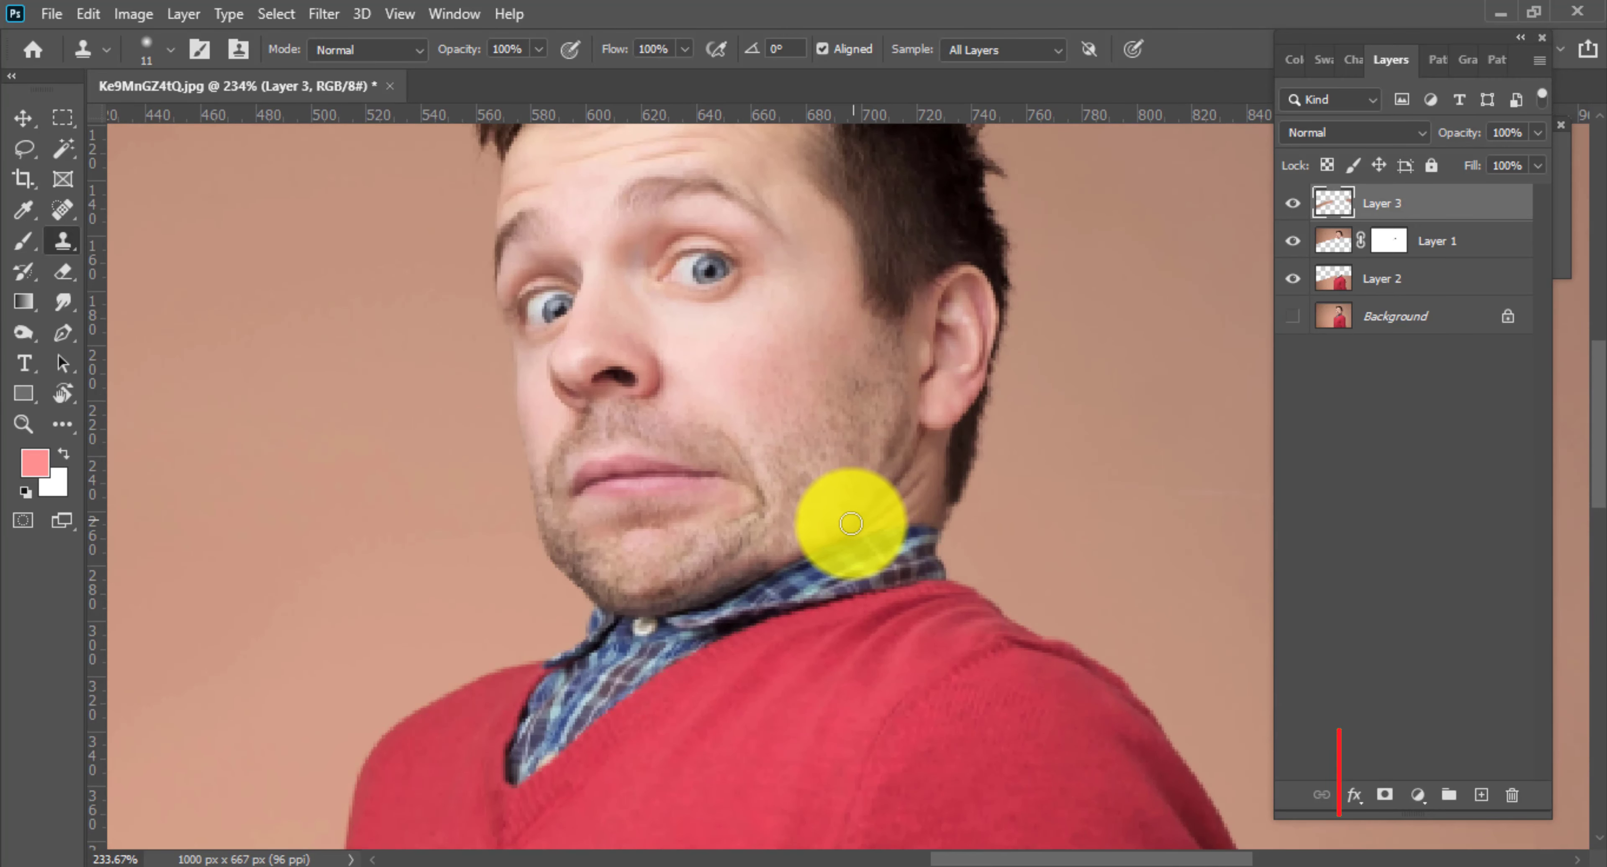
{"action": "scroll", "coordinate": [851, 523], "scroll_direction": "up", "scroll_amount": 3}
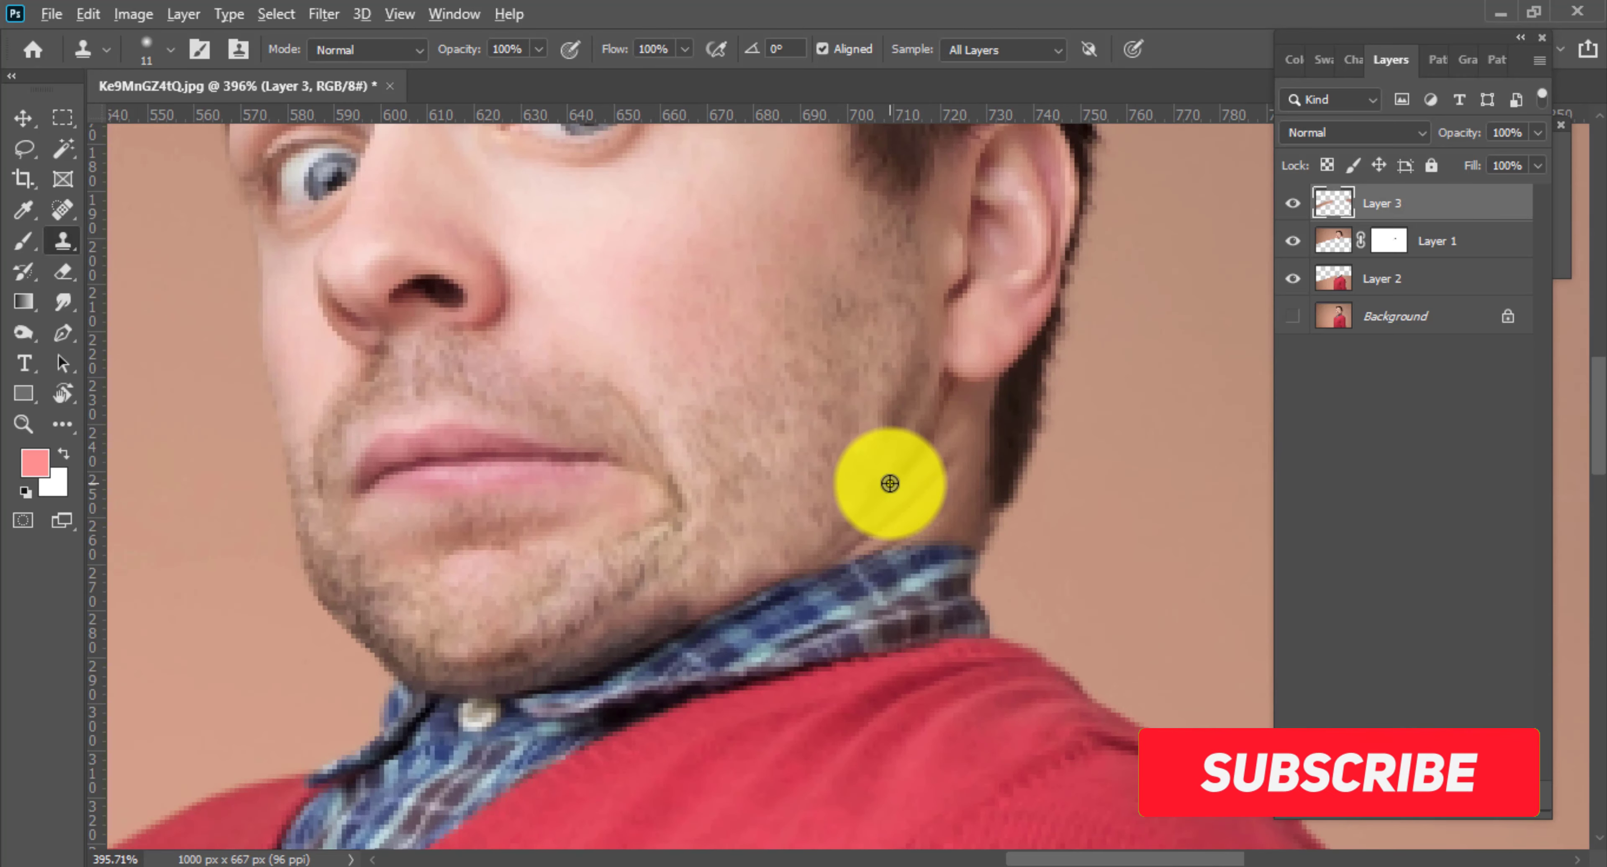
{"action": "mouse_move", "coordinate": [890, 483]}
{"action": "left_mouse_down"}
{"action": "mouse_move", "coordinate": [783, 570]}
{"action": "mouse_move", "coordinate": [810, 610]}
{"action": "left_mouse_up"}
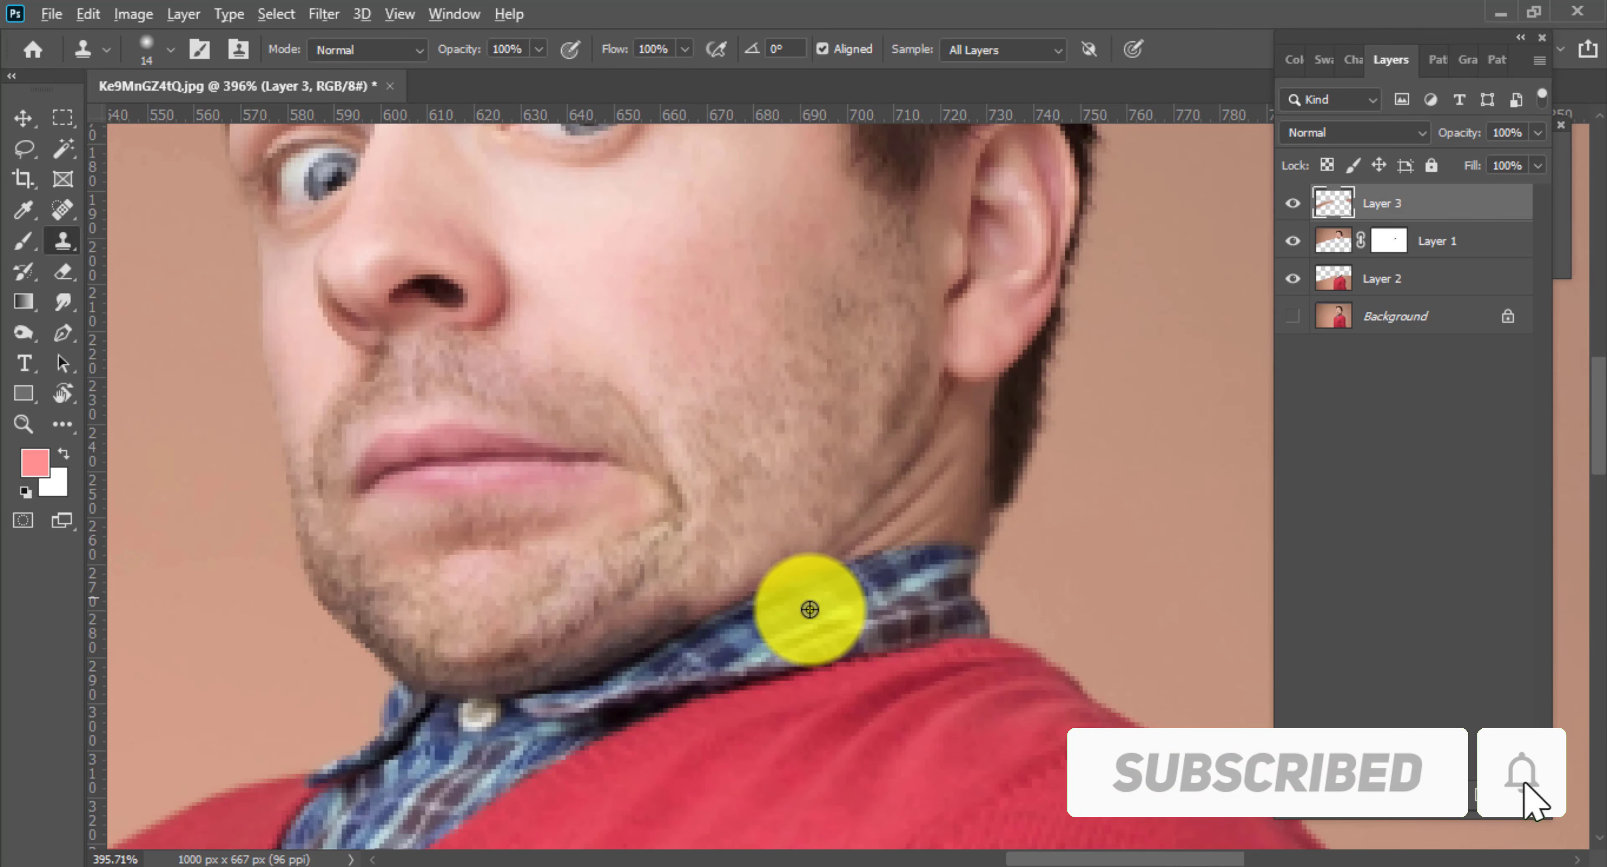
{"action": "scroll", "coordinate": [832, 617], "scroll_direction": "down", "scroll_amount": 2}
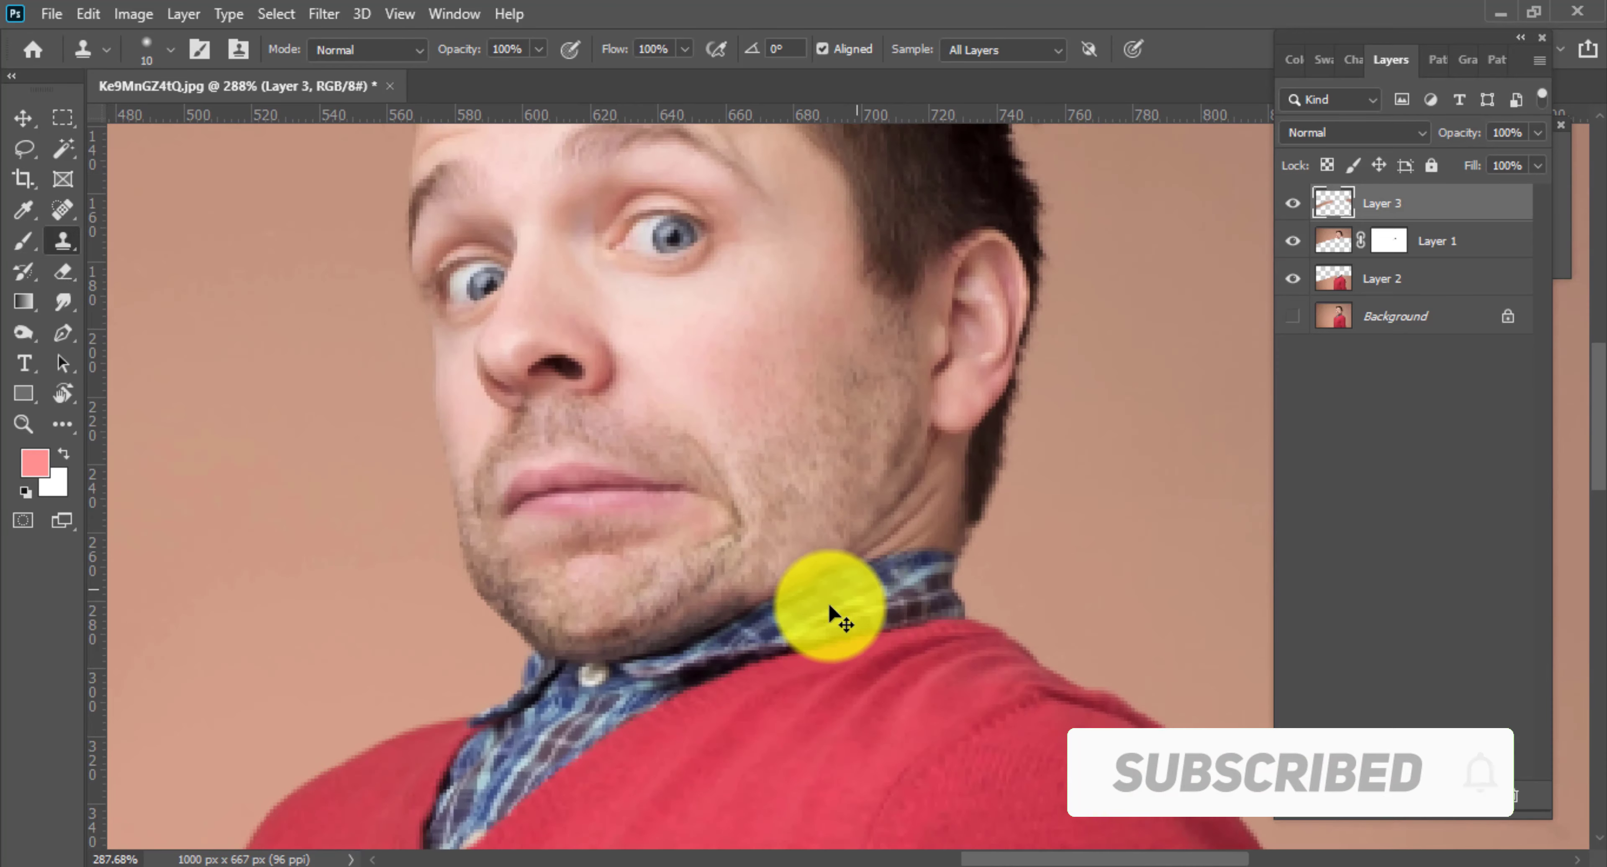
{"action": "scroll", "coordinate": [886, 563], "scroll_direction": "up", "scroll_amount": 3}
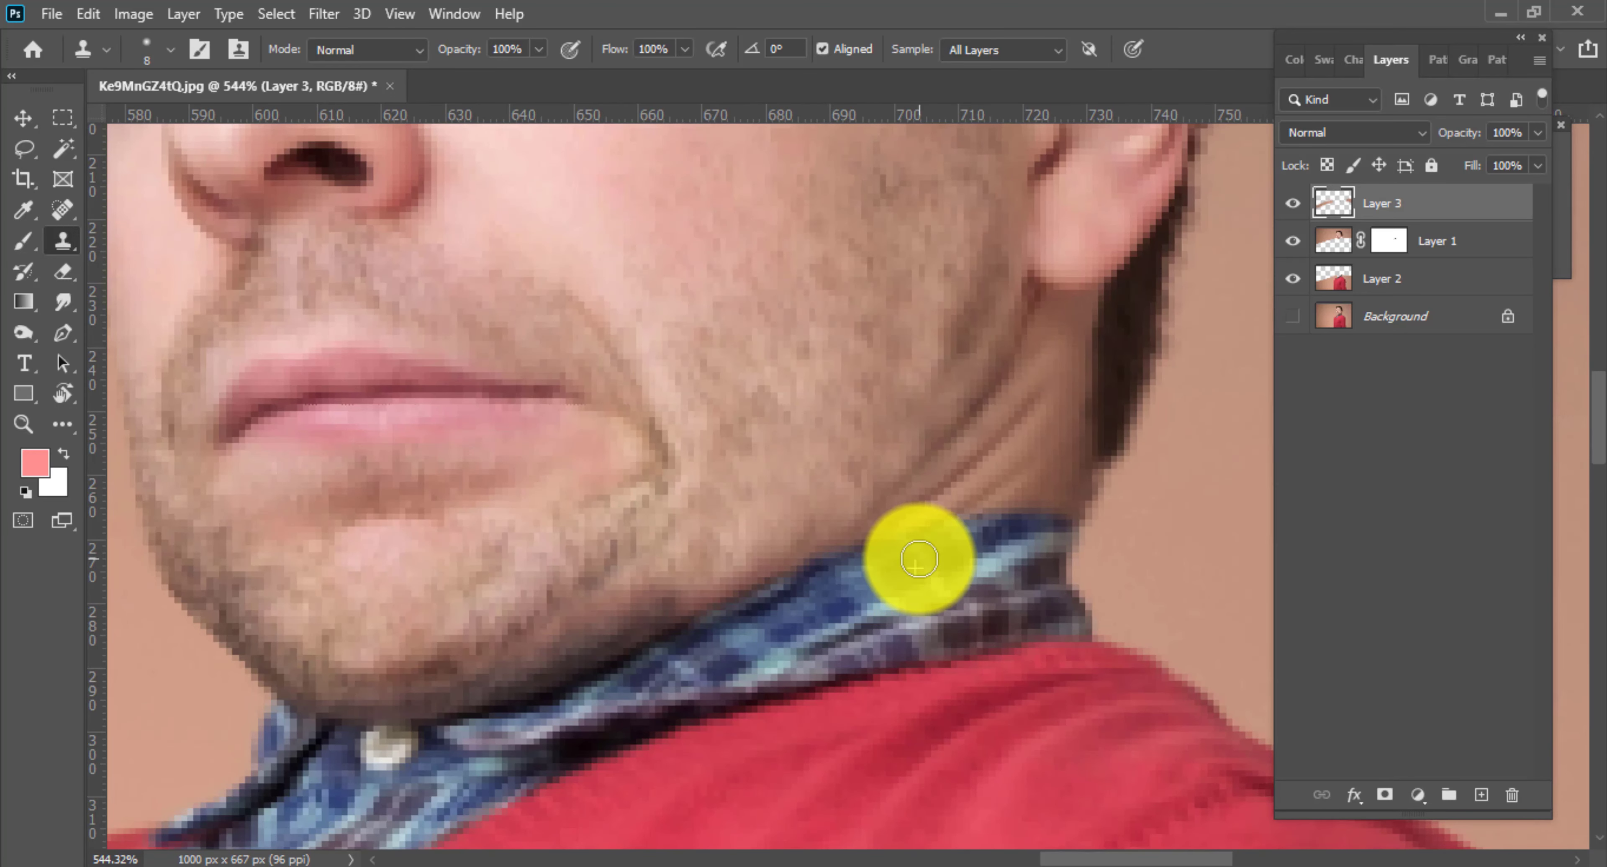
{"action": "scroll", "coordinate": [764, 613], "scroll_direction": "down", "scroll_amount": 3}
{"action": "scroll", "coordinate": [709, 619], "scroll_direction": "down", "scroll_amount": 2}
{"action": "scroll", "coordinate": [727, 617], "scroll_direction": "down", "scroll_amount": 2}
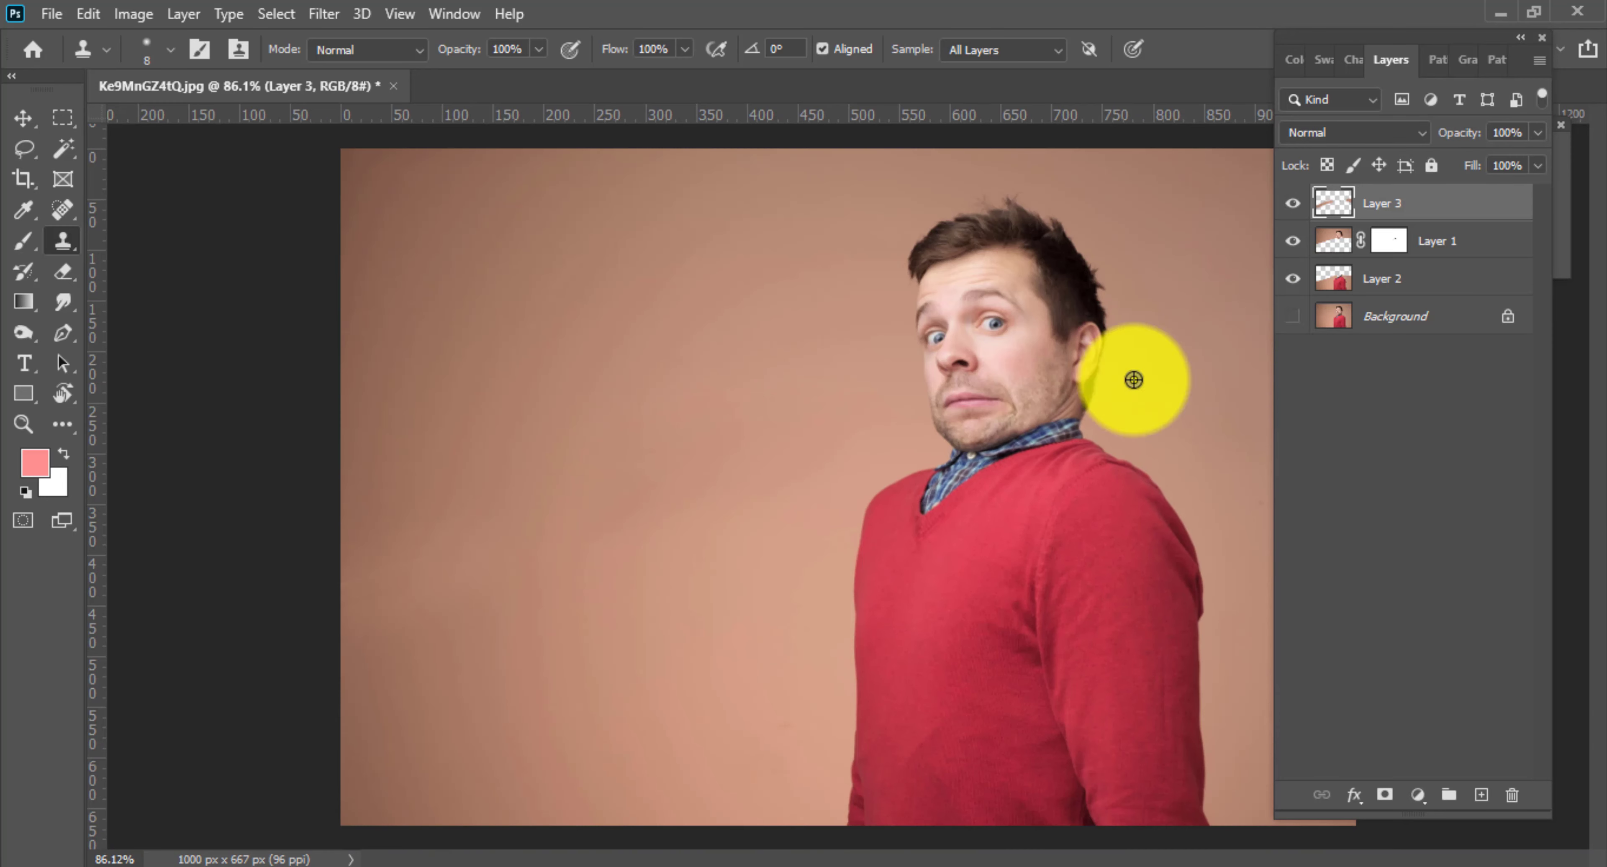
{"action": "left_click", "coordinate": [1297, 317]}
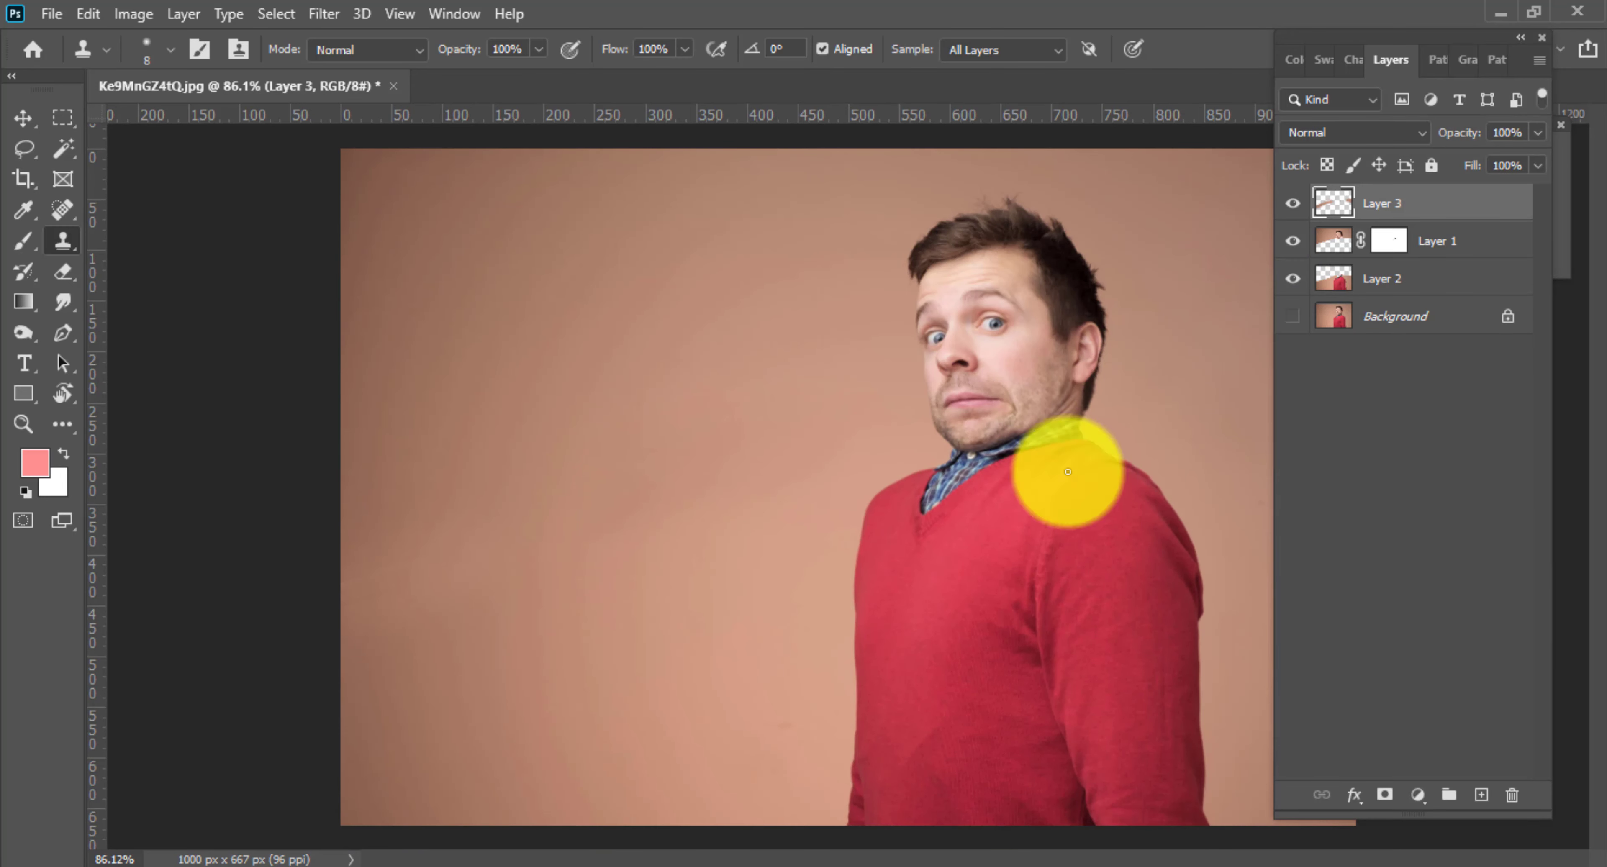